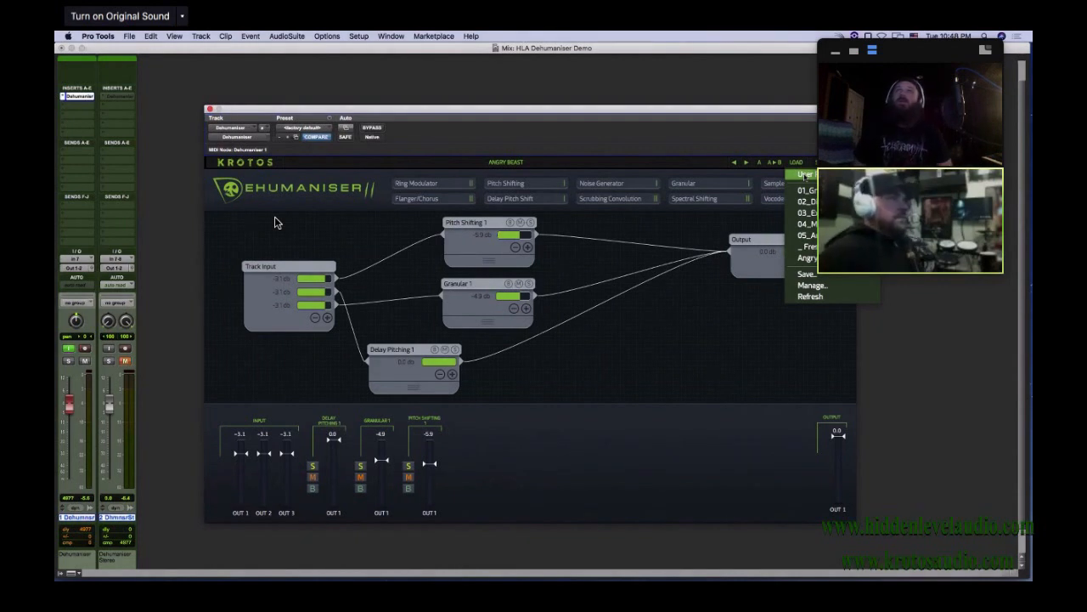
{"action": "left_click", "coordinate": [674, 318]}
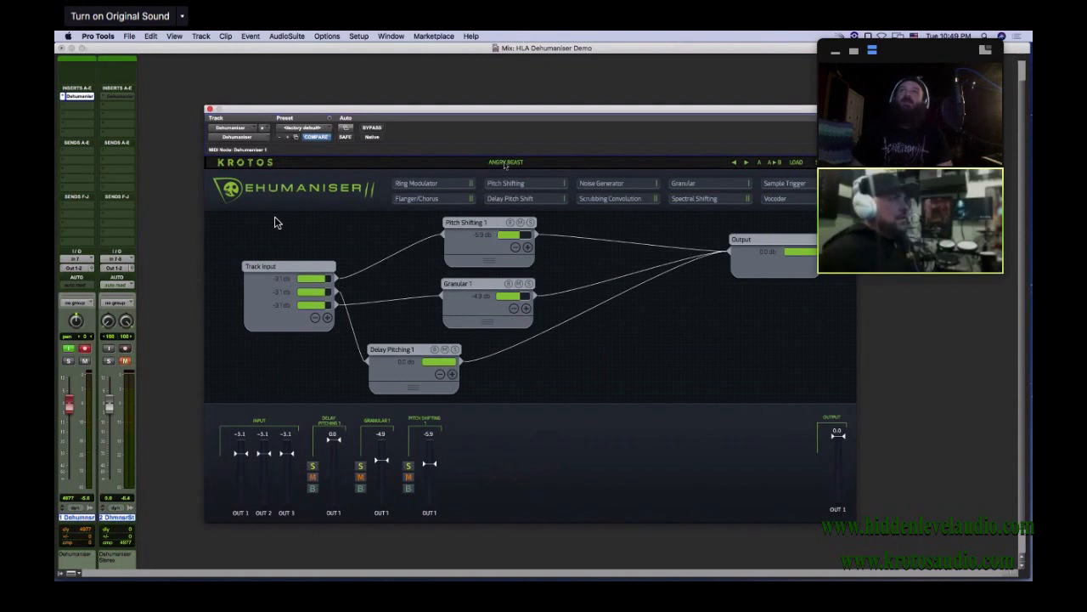
{"action": "left_click", "coordinate": [799, 163]}
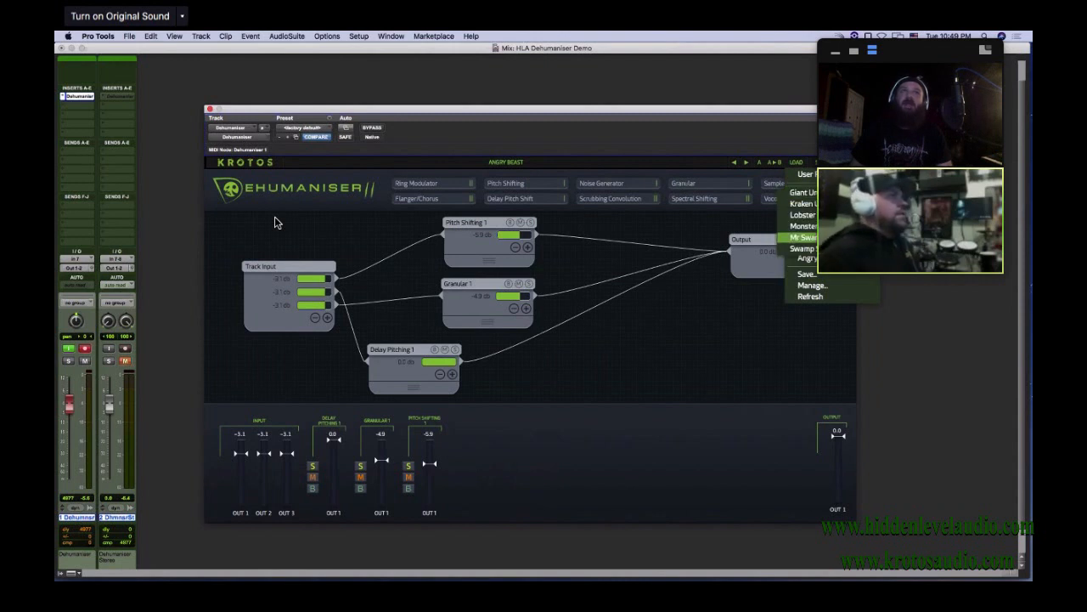
{"action": "mouse_move", "coordinate": [802, 190]}
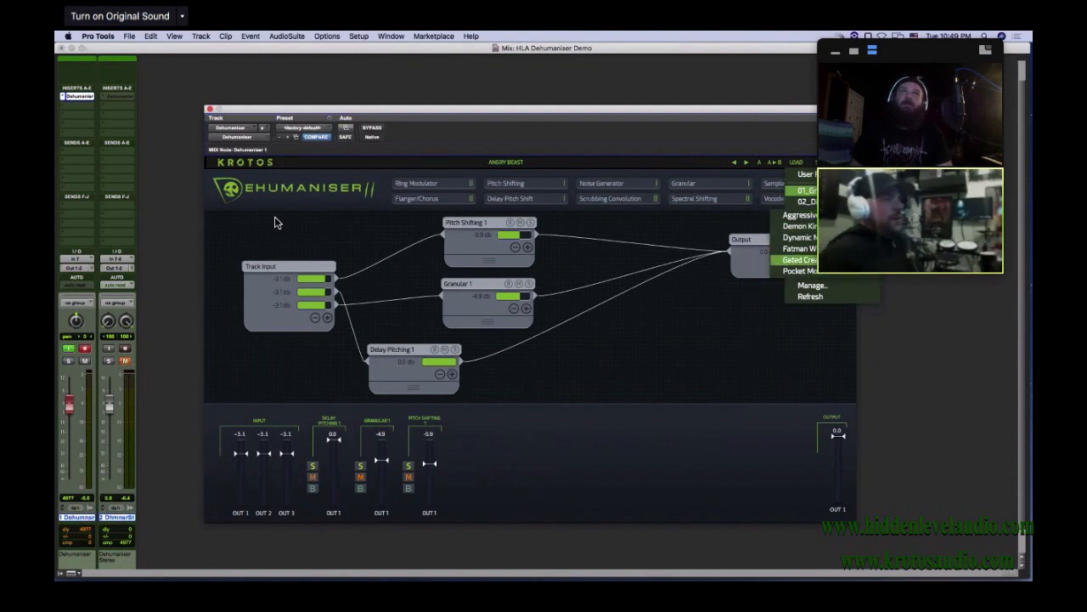
{"action": "mouse_move", "coordinate": [805, 224]}
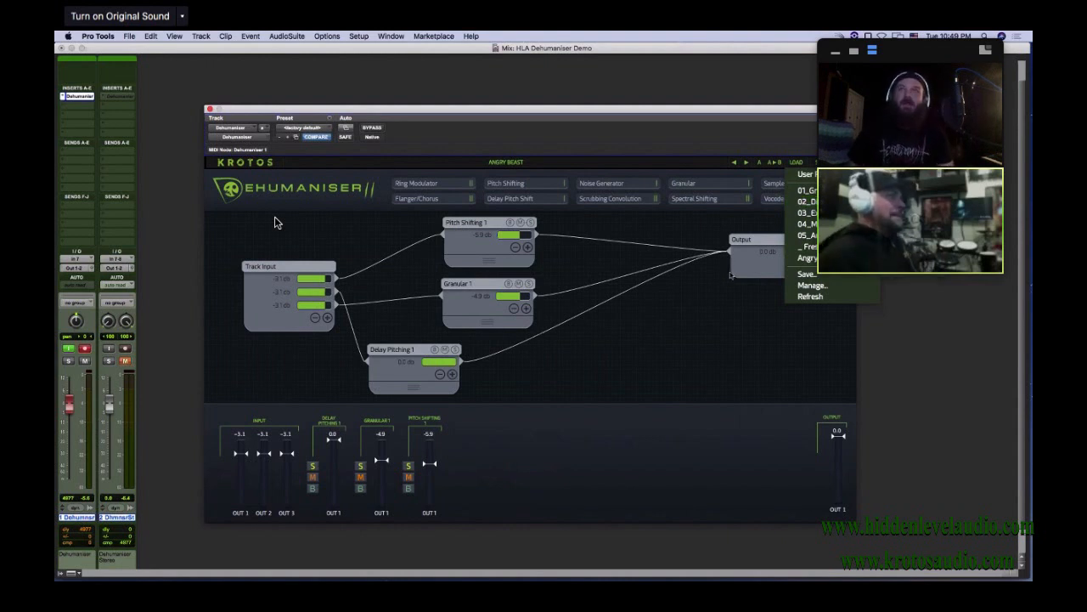
{"action": "left_click", "coordinate": [677, 328]}
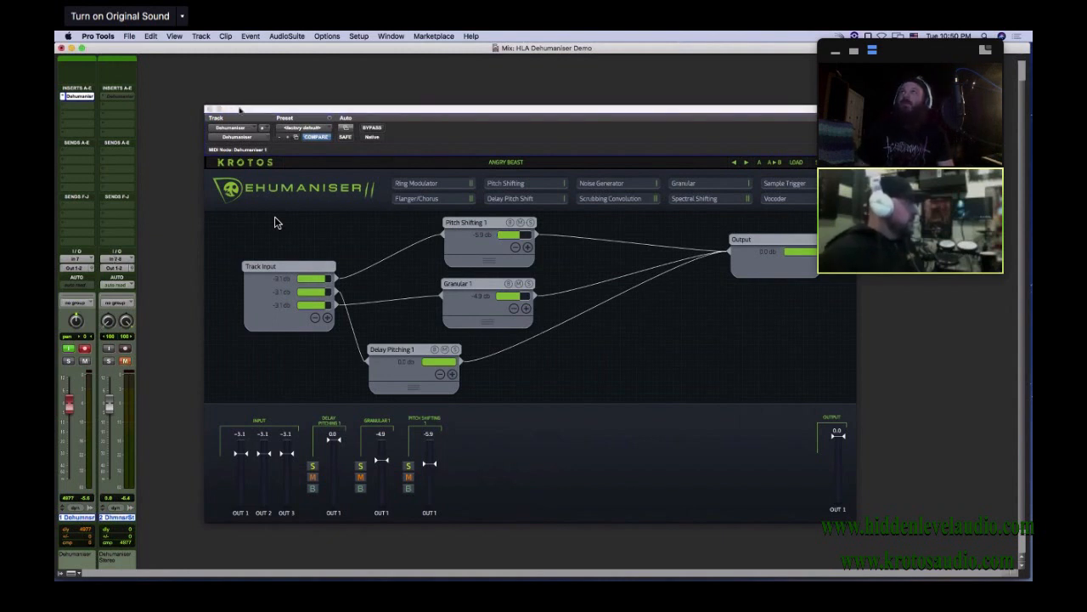
Switch to the Edit window and record a voice take on the Dehumaniser track from 23|4|000 with the plug-in bypassed
{"action": "key", "text": "super+equal"}
{"action": "left_click_drag", "start_coordinate": [246, 109], "coordinate": [337, 321]}
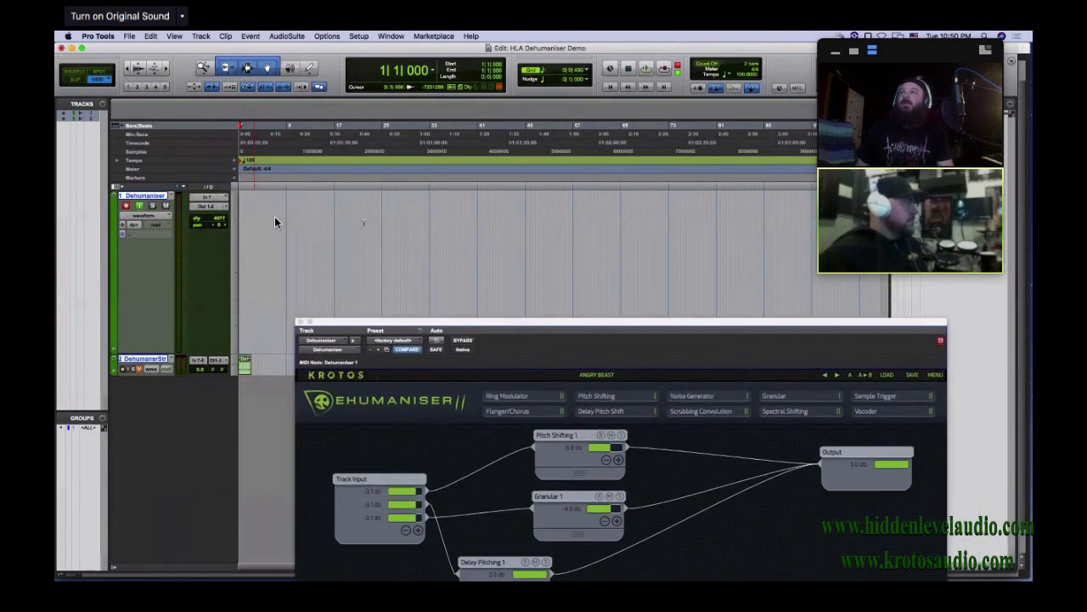
{"action": "left_click", "coordinate": [374, 222]}
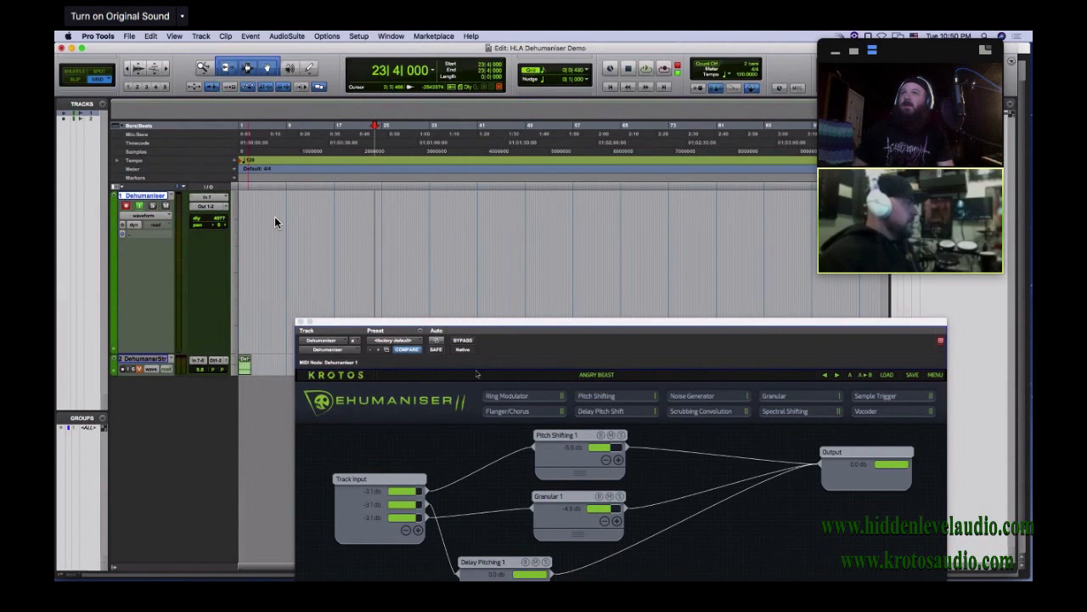
{"action": "left_click", "coordinate": [466, 341]}
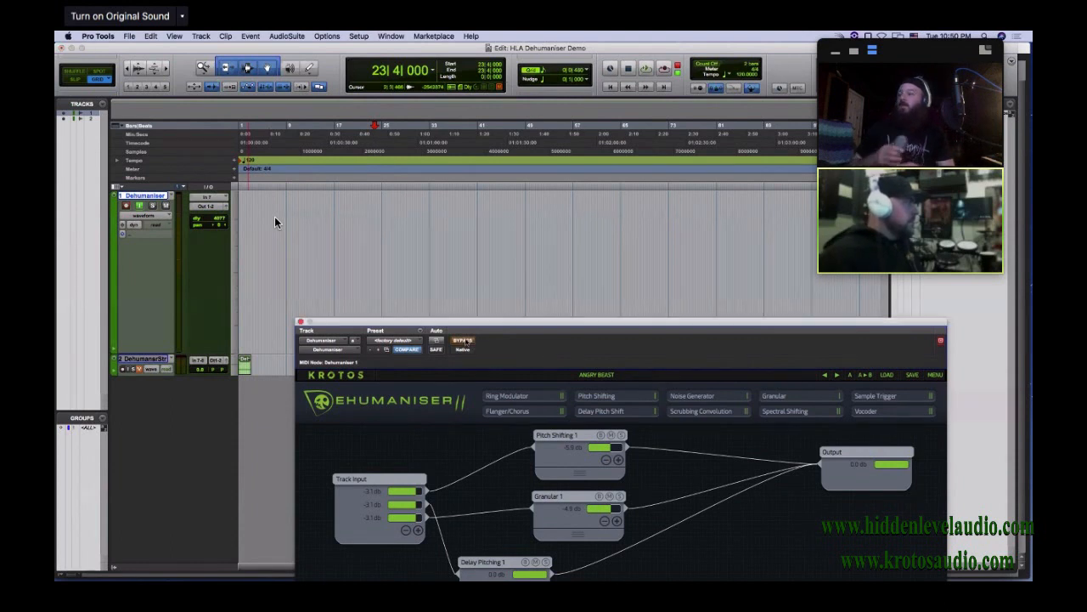
{"action": "key", "text": "space"}
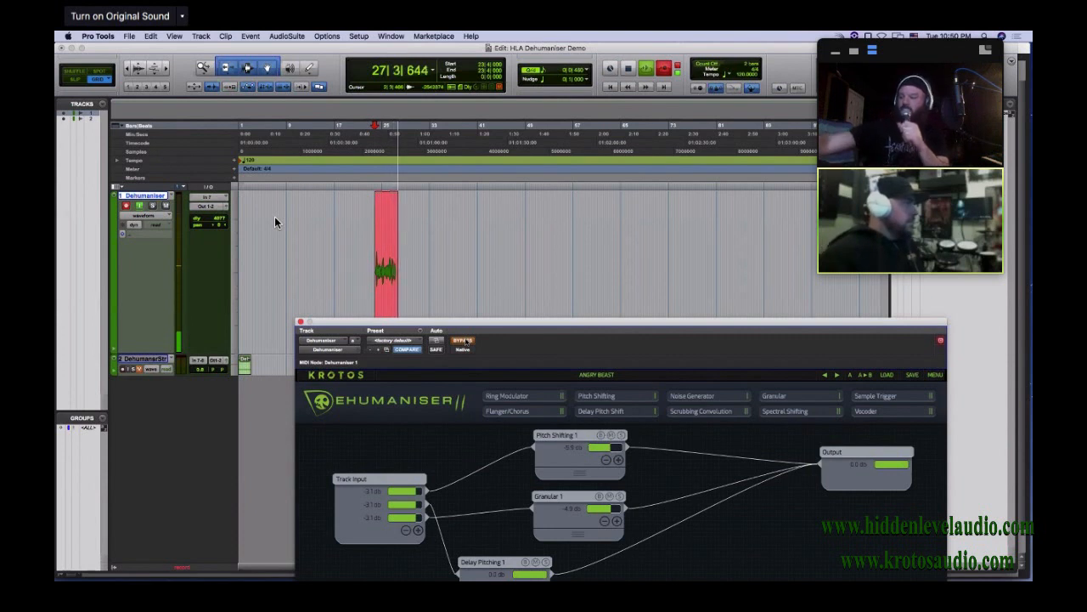
{"action": "key", "text": "space"}
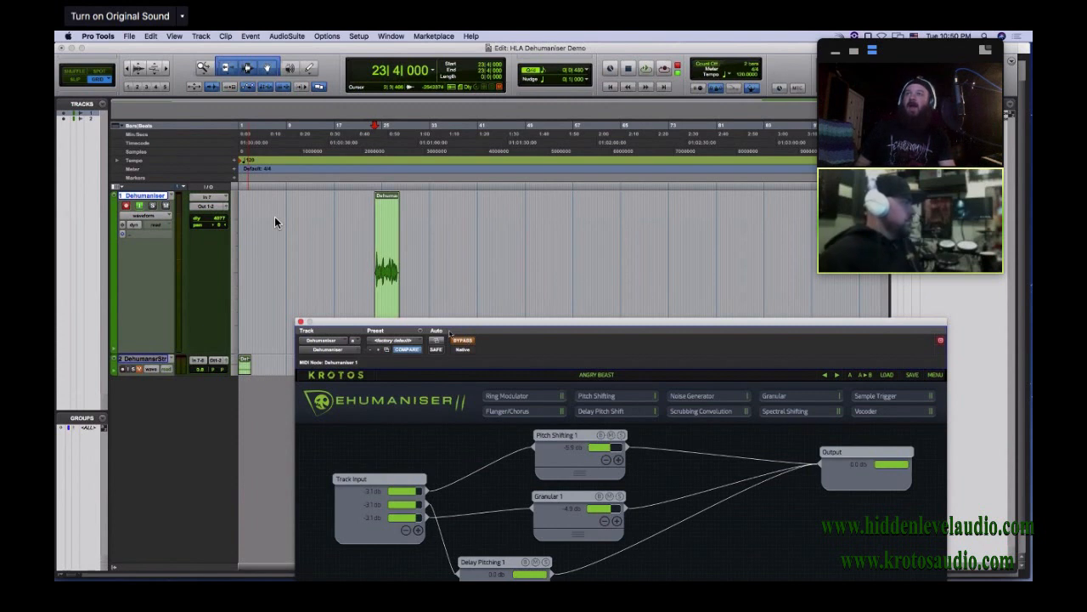
Take the plug-in out of bypass and play back the recorded clip, zoomed to fill the timeline, through the Angry Beast preset
{"action": "left_click", "coordinate": [386, 296]}
{"action": "key", "text": "alt+f"}
{"action": "key", "text": "space"}
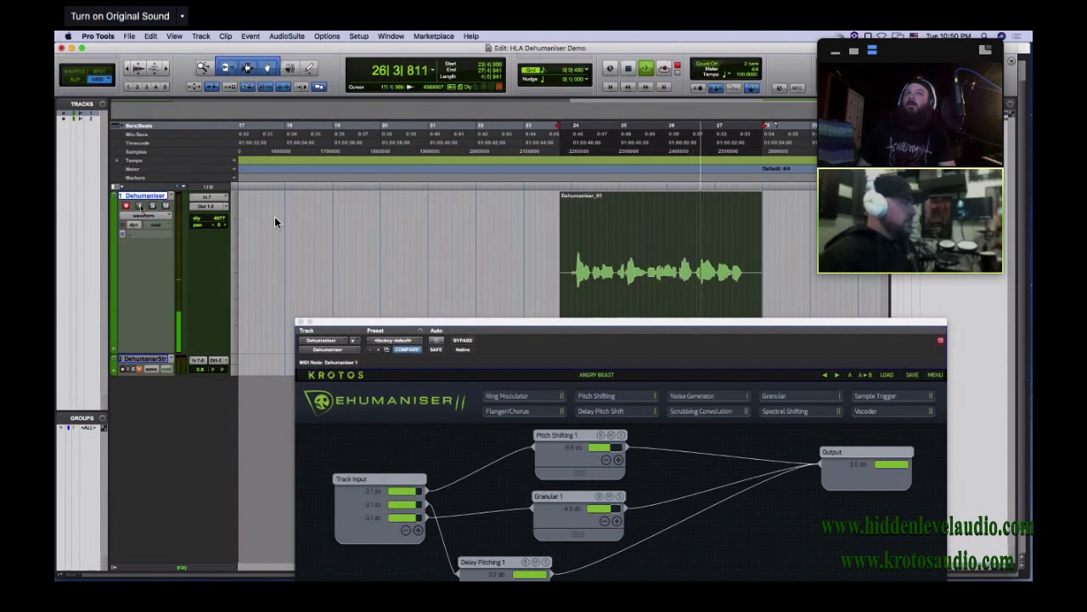
{"action": "key", "text": "space"}
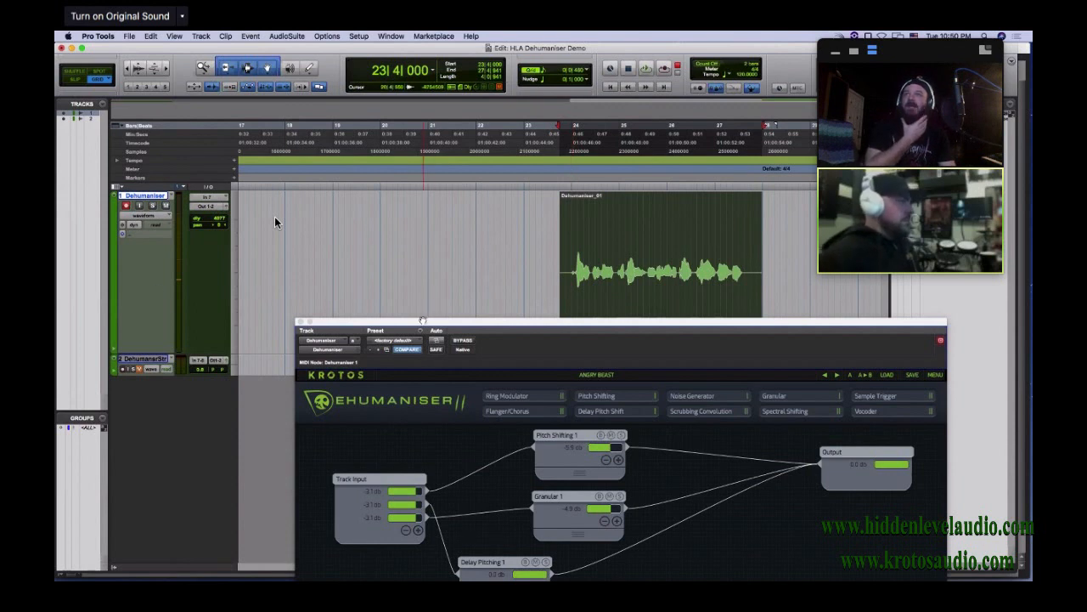
Move the Dehumaniser plug-in window up over the timeline and load the VoxOne preset
{"action": "left_click_drag", "start_coordinate": [421, 322], "coordinate": [414, 149]}
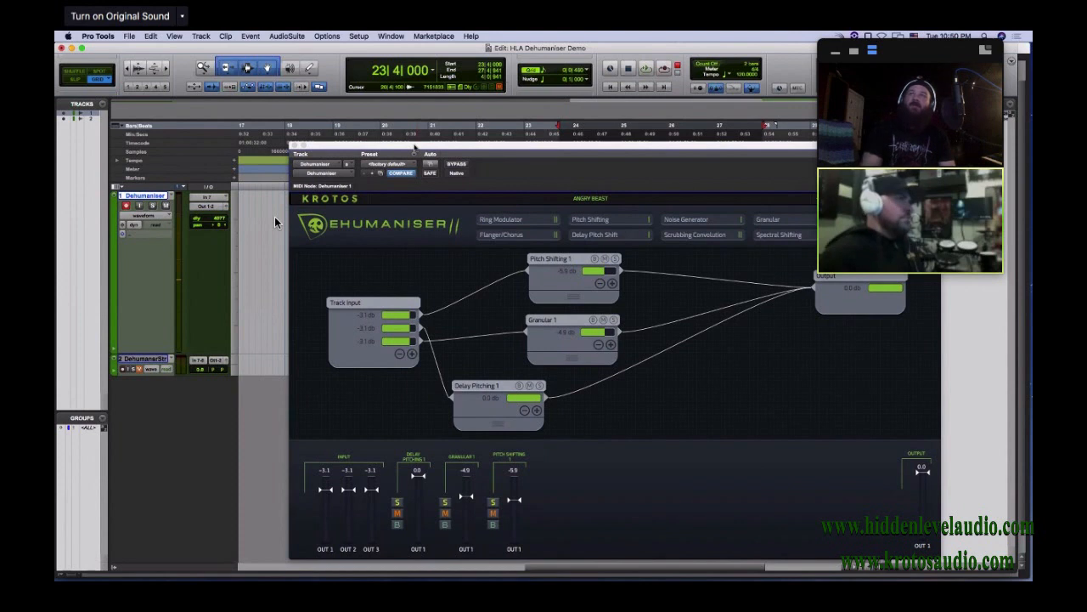
{"action": "left_click_drag", "start_coordinate": [415, 149], "coordinate": [349, 136]}
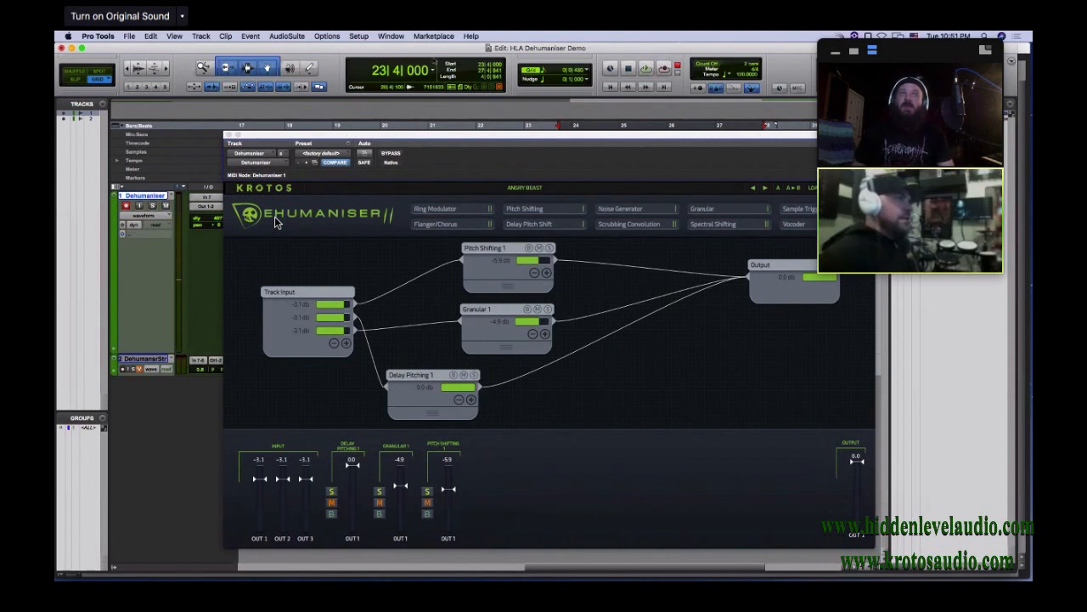
{"action": "left_click", "coordinate": [813, 187]}
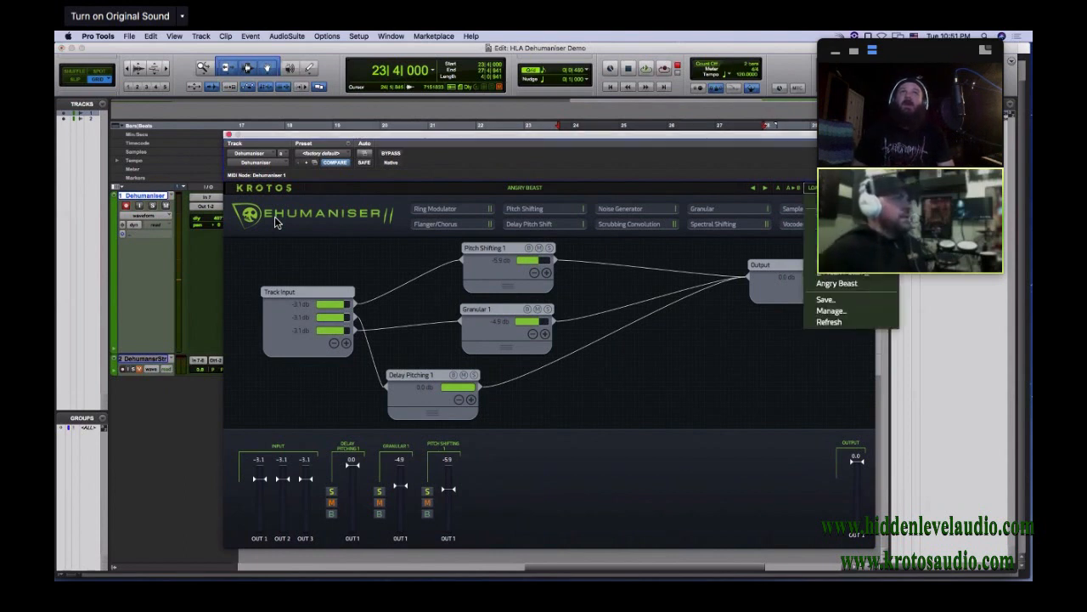
{"action": "mouse_move", "coordinate": [836, 250]}
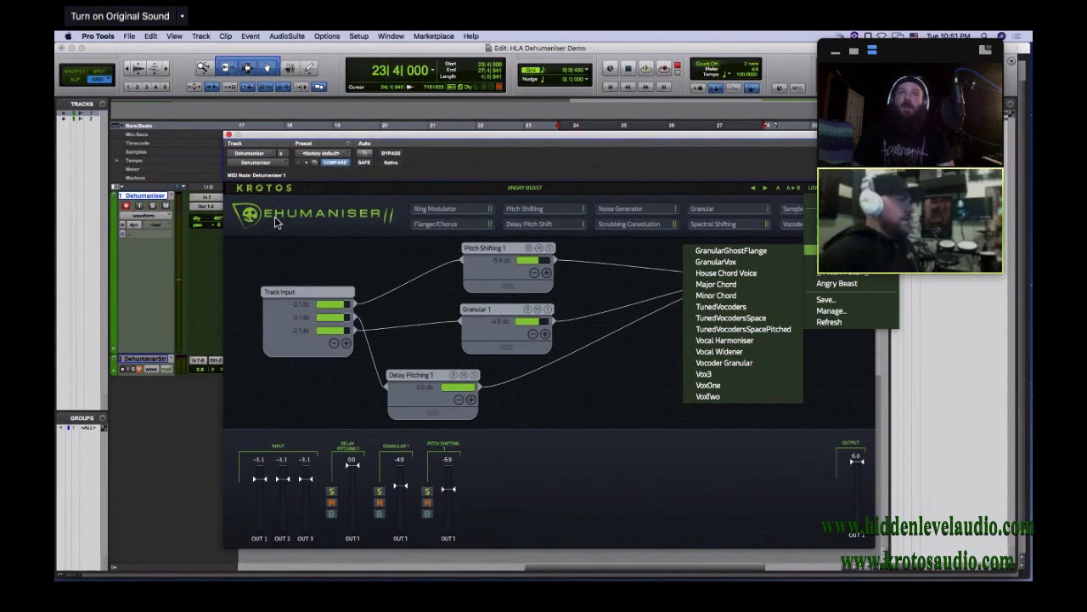
{"action": "left_click", "coordinate": [748, 385]}
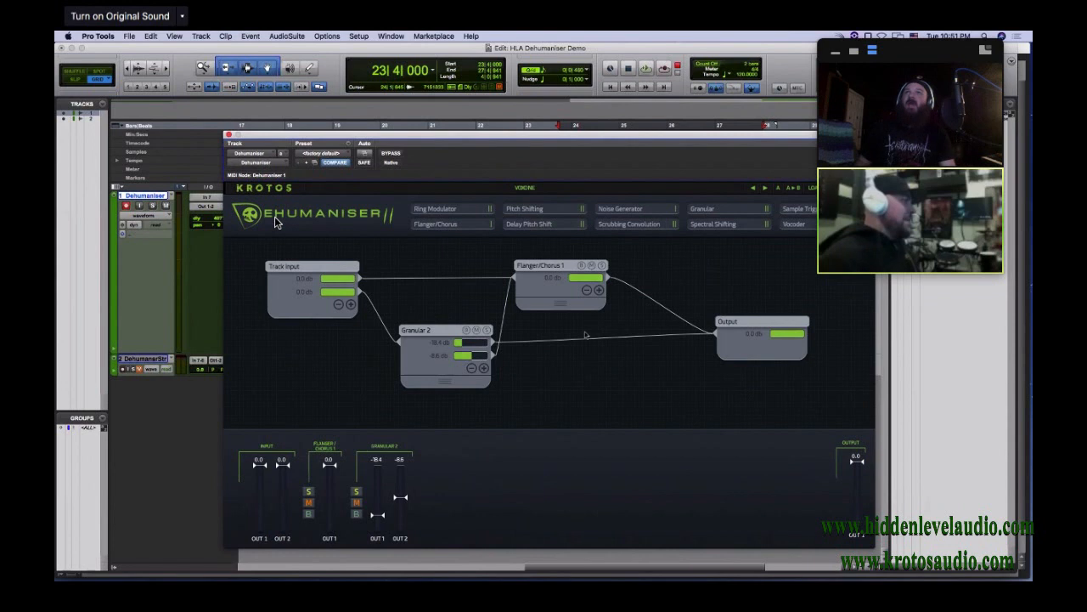
Move the plug-in window clear of the recorded clip and play the clip through the VoxOne preset
{"action": "left_click_drag", "start_coordinate": [485, 139], "coordinate": [519, 369]}
{"action": "left_click", "coordinate": [577, 255]}
{"action": "left_click", "coordinate": [602, 338]}
{"action": "key", "text": "space"}
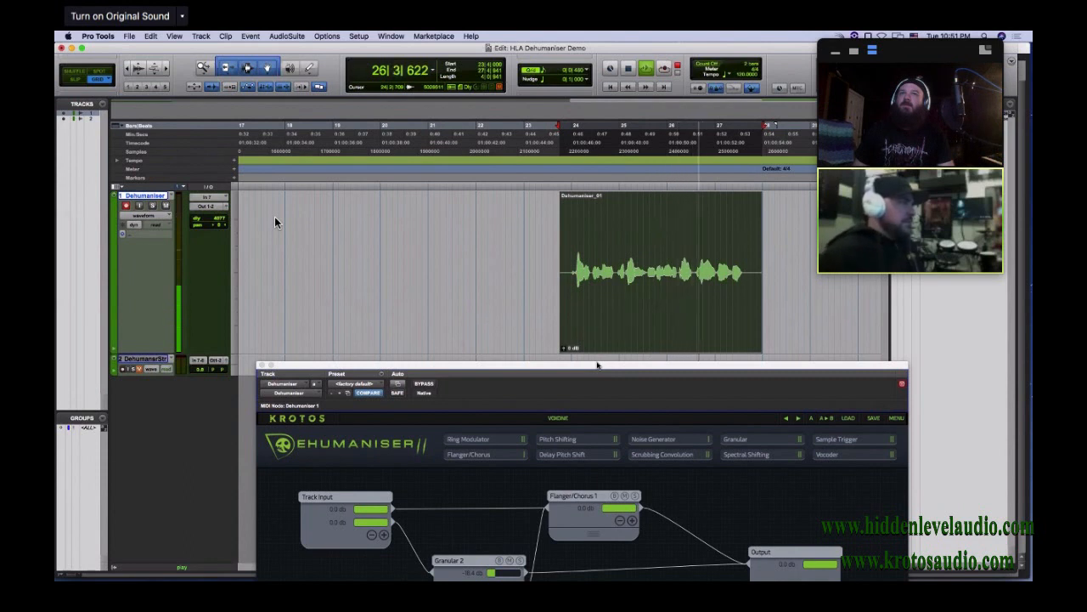
{"action": "key", "text": "space"}
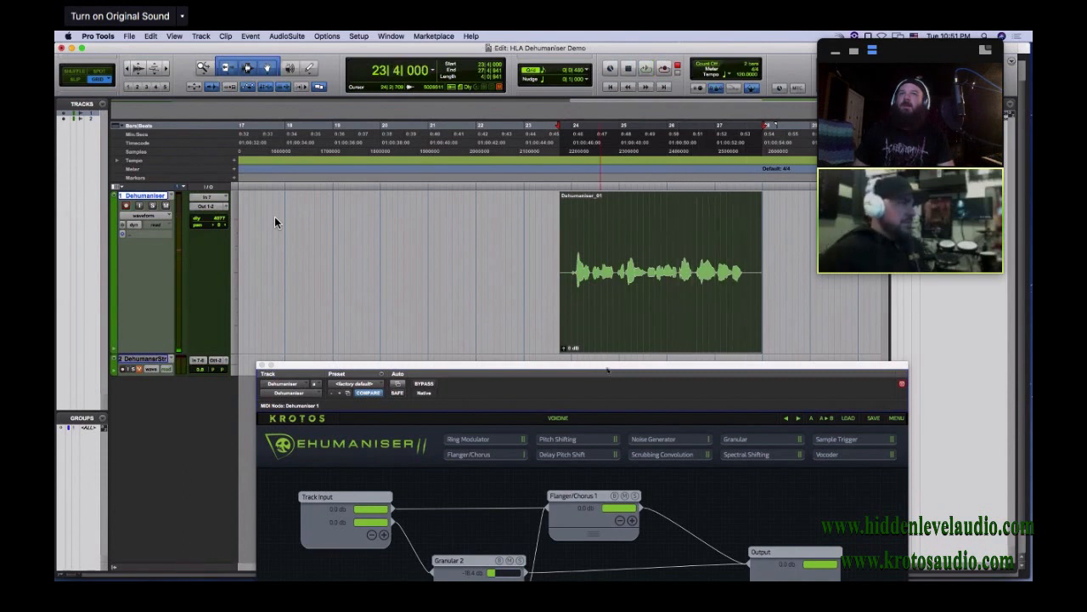
Switch to the Mix window with the whole plug-in in view and load the DIA_MouseCat preset
{"action": "left_click_drag", "start_coordinate": [503, 222], "coordinate": [597, 125]}
{"action": "left_click_drag", "start_coordinate": [719, 123], "coordinate": [748, 120]}
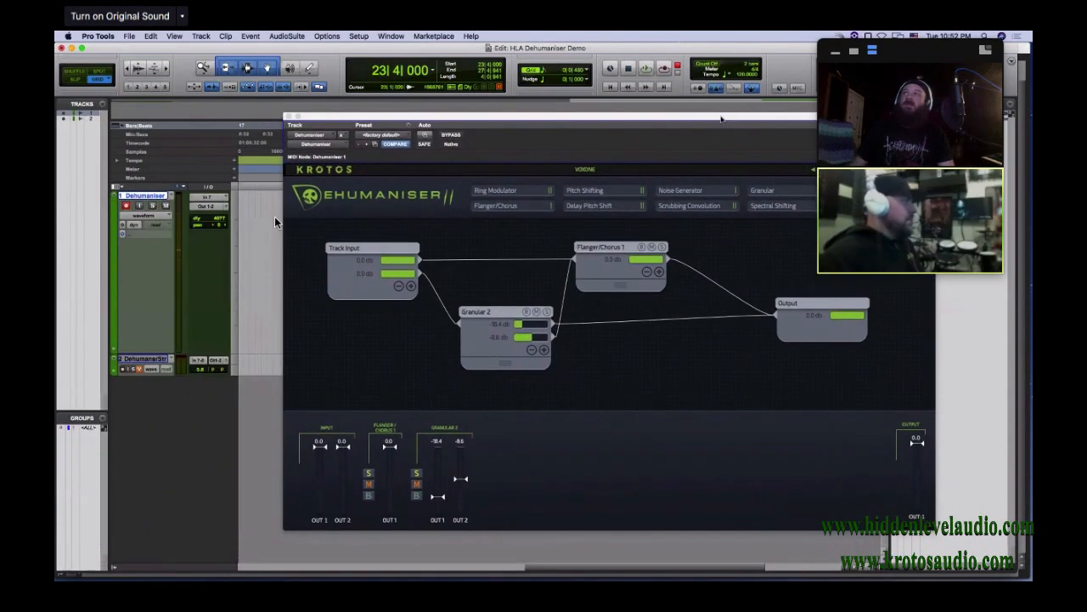
{"action": "key", "text": "super+equal"}
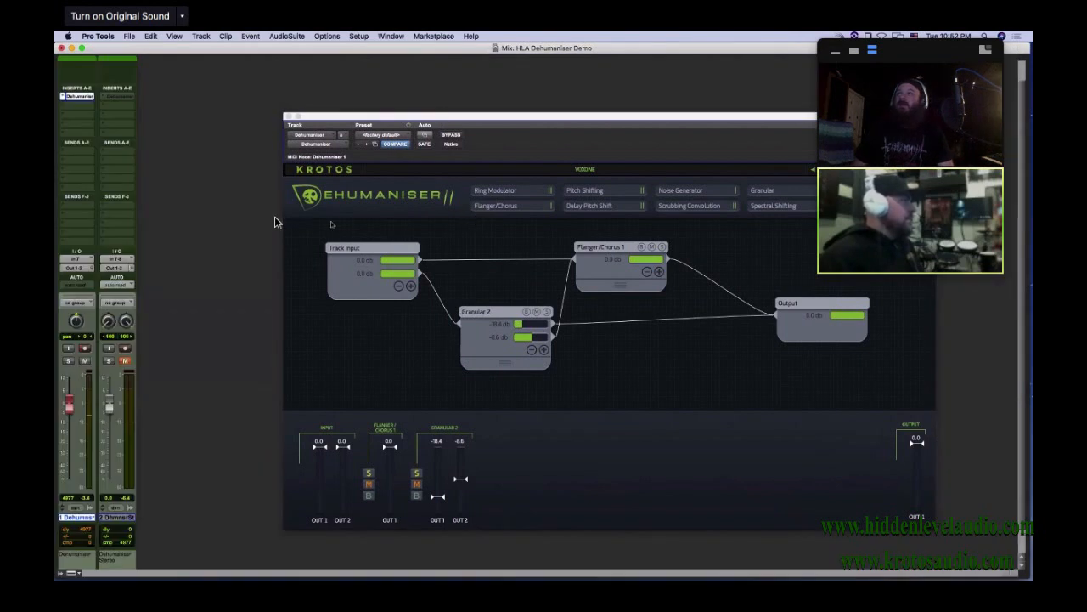
{"action": "left_click_drag", "start_coordinate": [408, 119], "coordinate": [347, 96]}
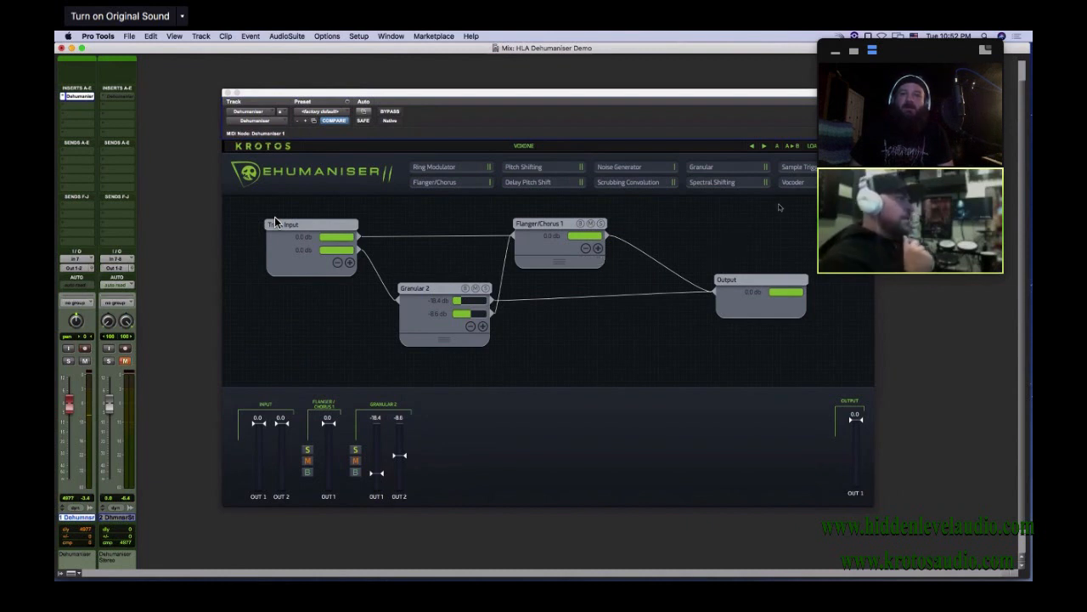
{"action": "left_click", "coordinate": [812, 145]}
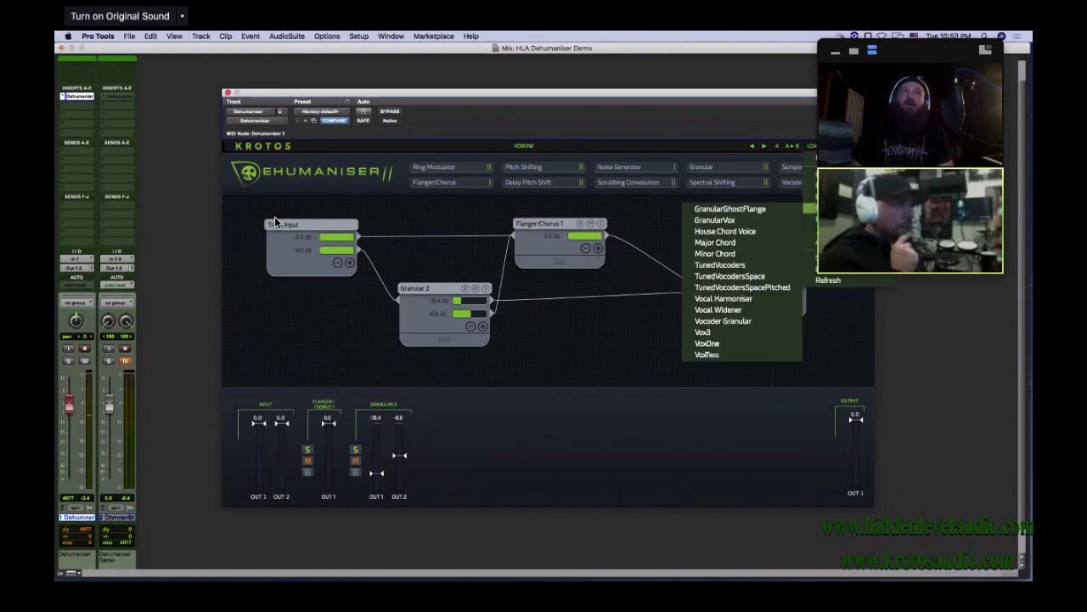
{"action": "mouse_move", "coordinate": [810, 219]}
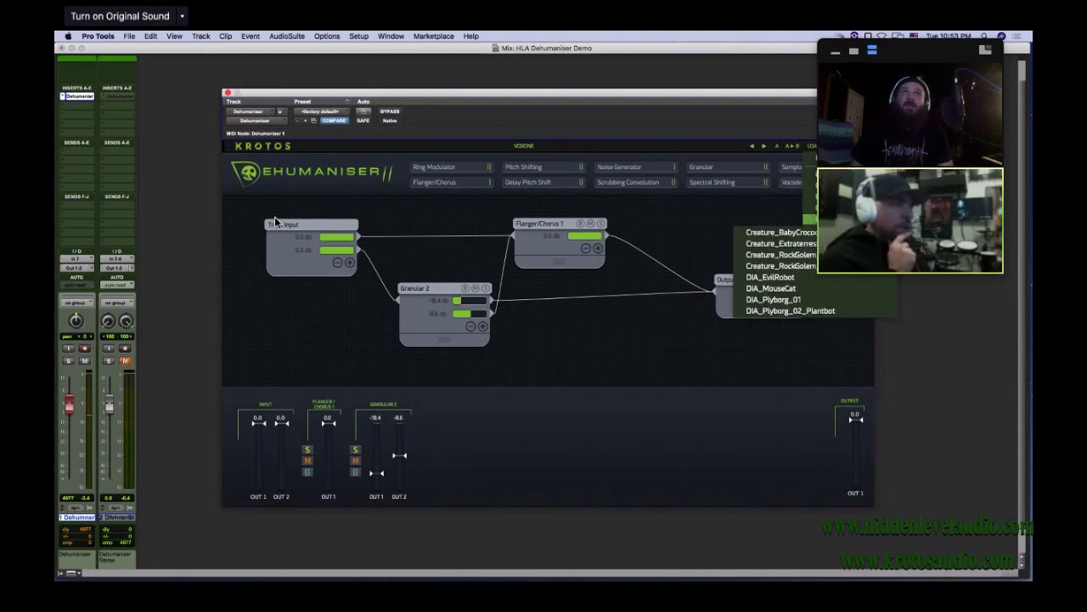
{"action": "left_click", "coordinate": [846, 290]}
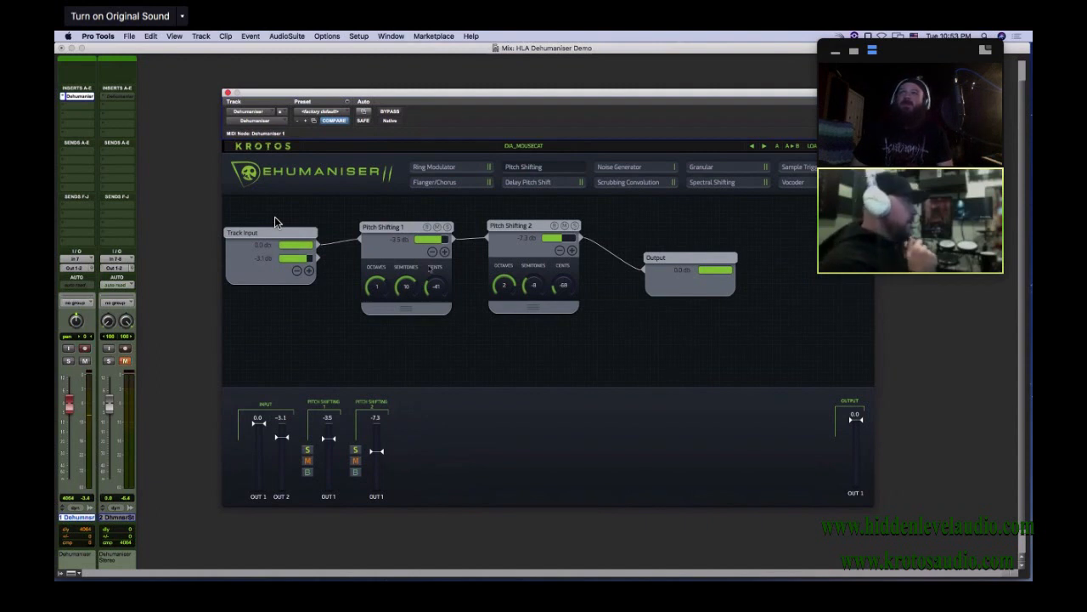
Inspect the pitch, EQ and limiter settings of the Pitch Shifting 1 and Pitch Shifting 2 modules, nudging Pitch Shifting 1 upward
{"action": "left_click", "coordinate": [392, 249]}
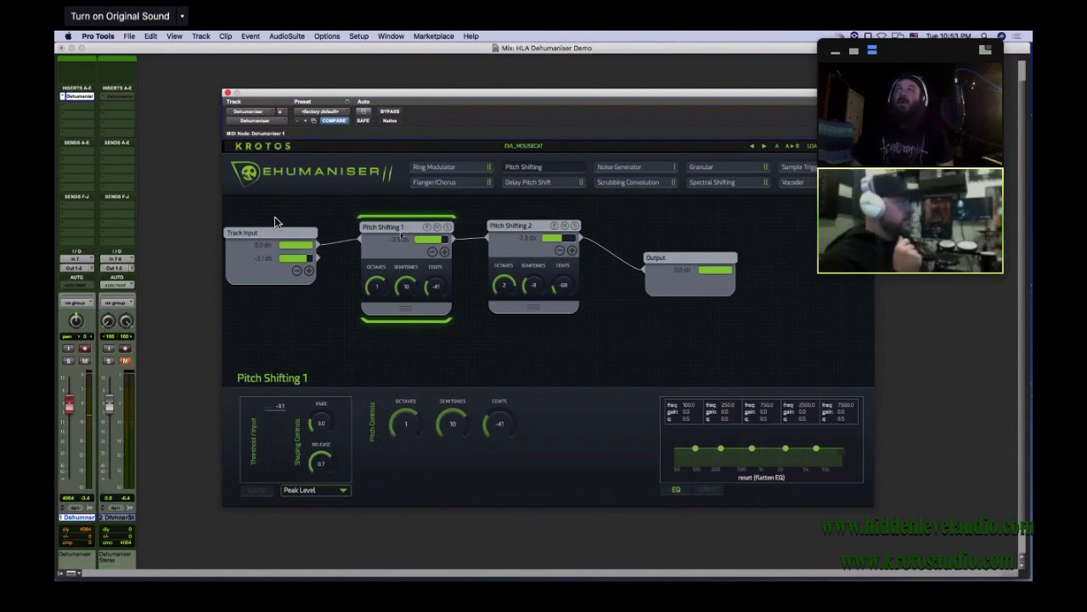
{"action": "left_click_drag", "start_coordinate": [397, 230], "coordinate": [393, 216]}
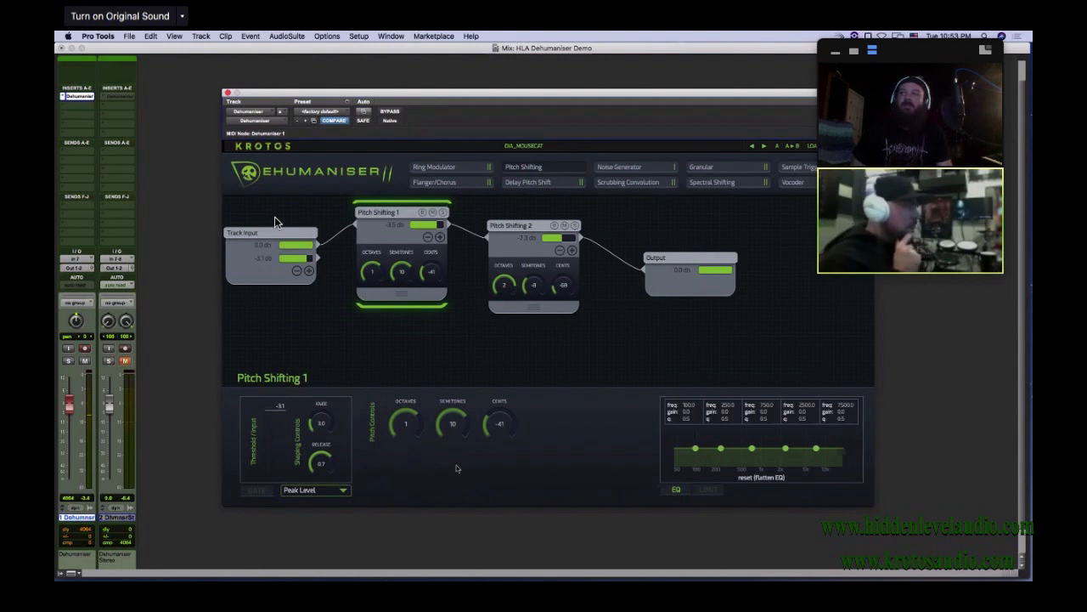
{"action": "left_click", "coordinate": [518, 256]}
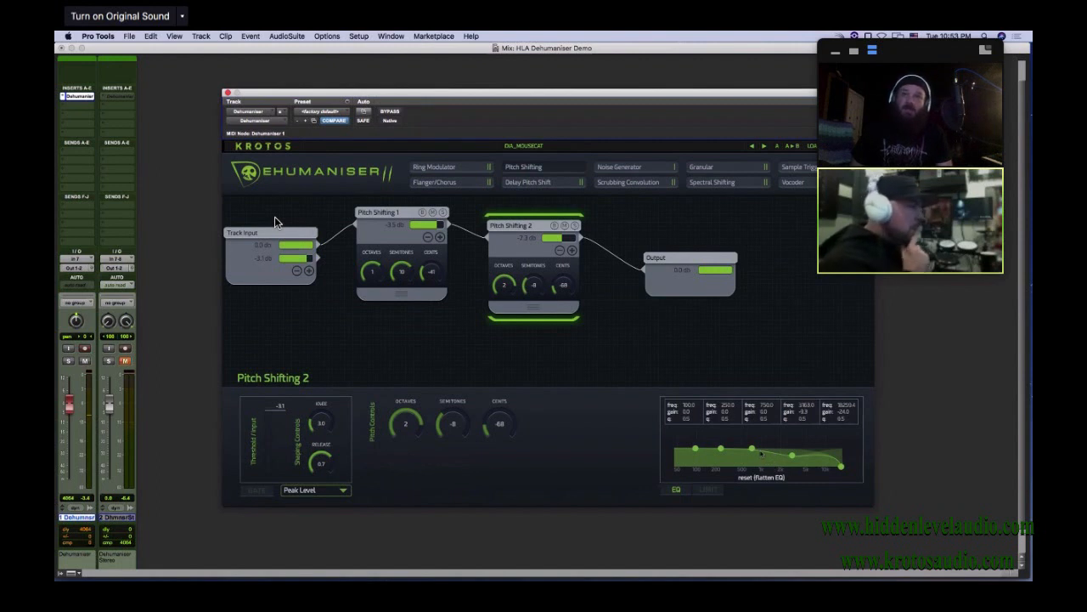
{"action": "left_click", "coordinate": [710, 491]}
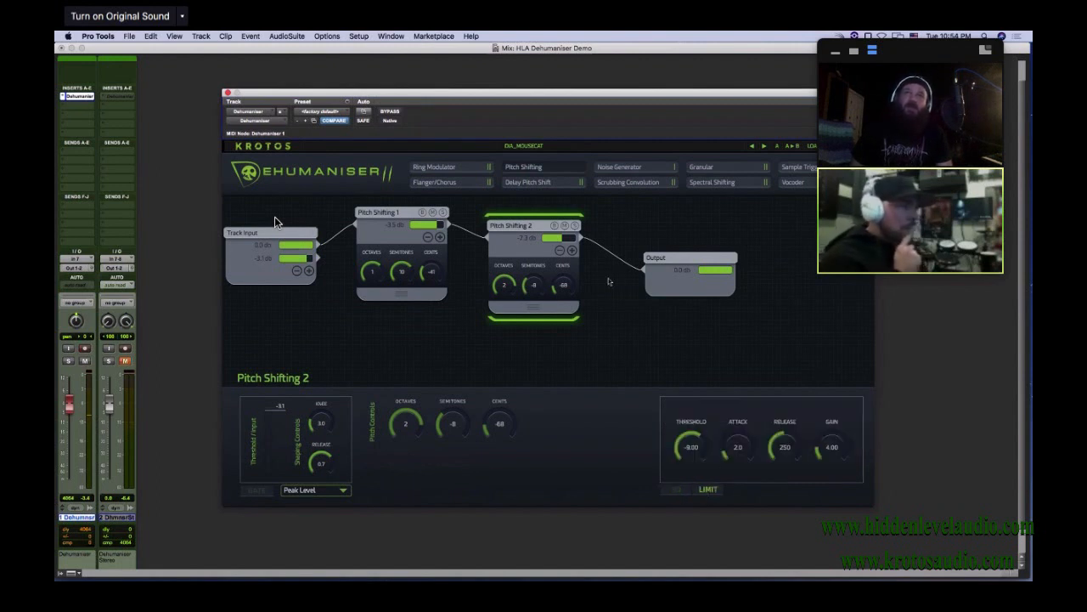
{"action": "left_click", "coordinate": [435, 263]}
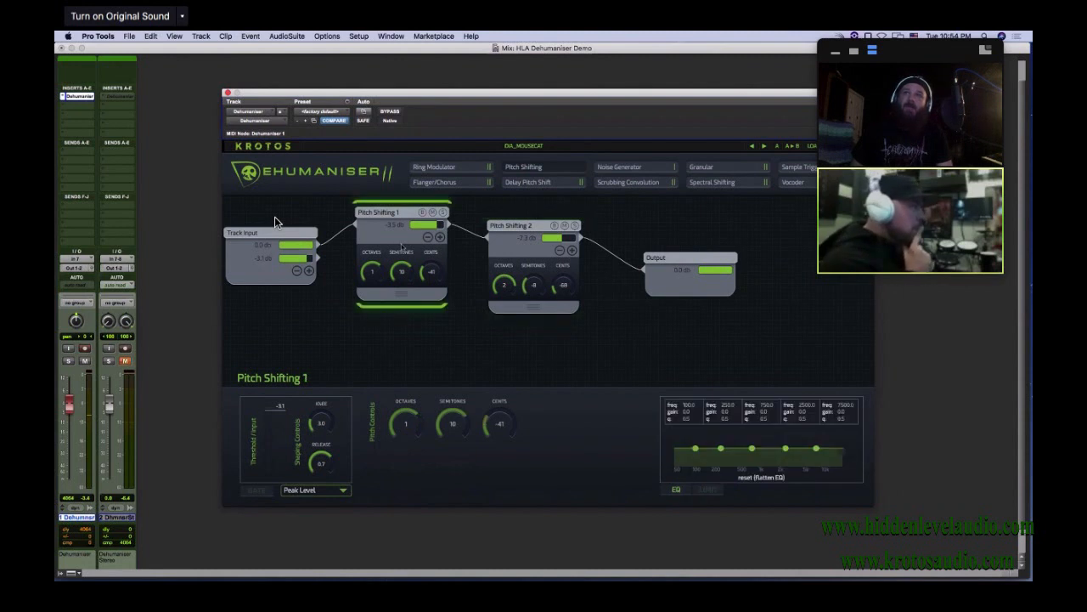
{"action": "left_click", "coordinate": [705, 491]}
{"action": "left_click", "coordinate": [512, 260]}
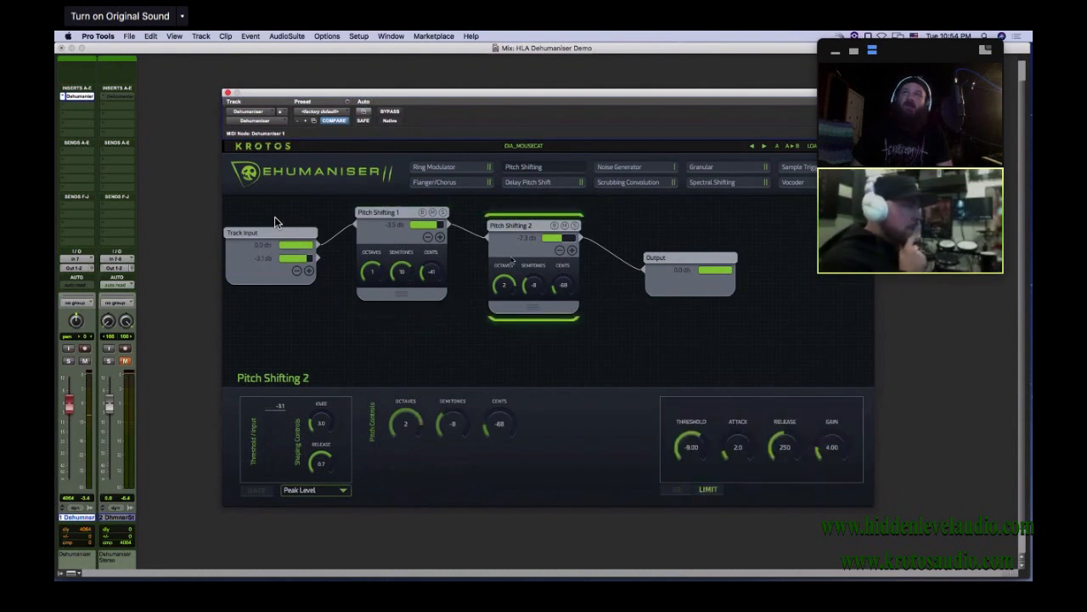
Spread the Output and Pitch Shifting 2 modules farther to the right and display the Output module's latency, mix and EQ settings
{"action": "left_click", "coordinate": [680, 282]}
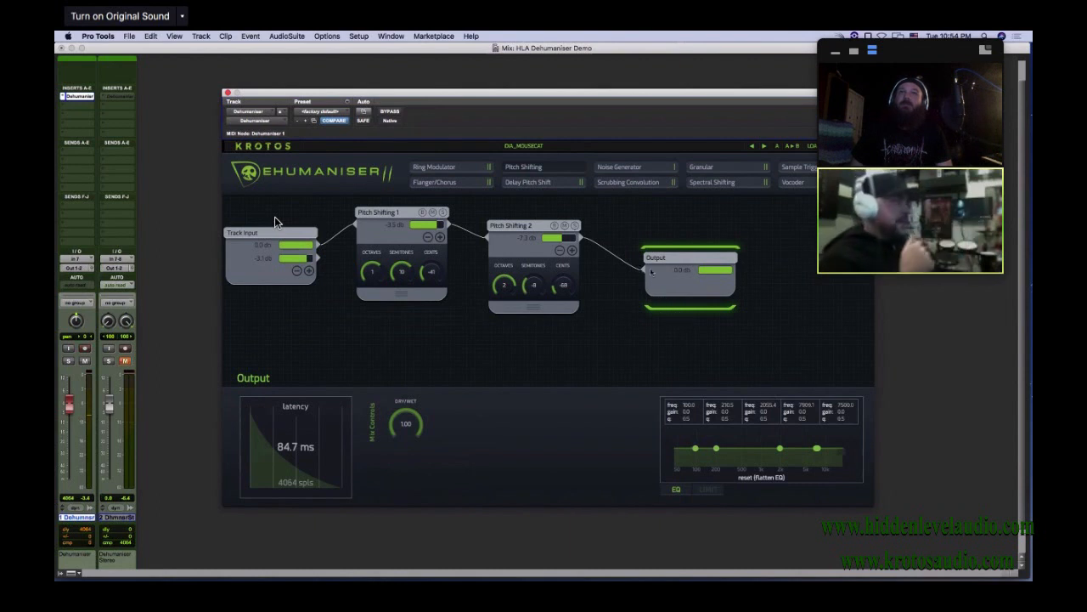
{"action": "left_click_drag", "start_coordinate": [678, 257], "coordinate": [763, 221]}
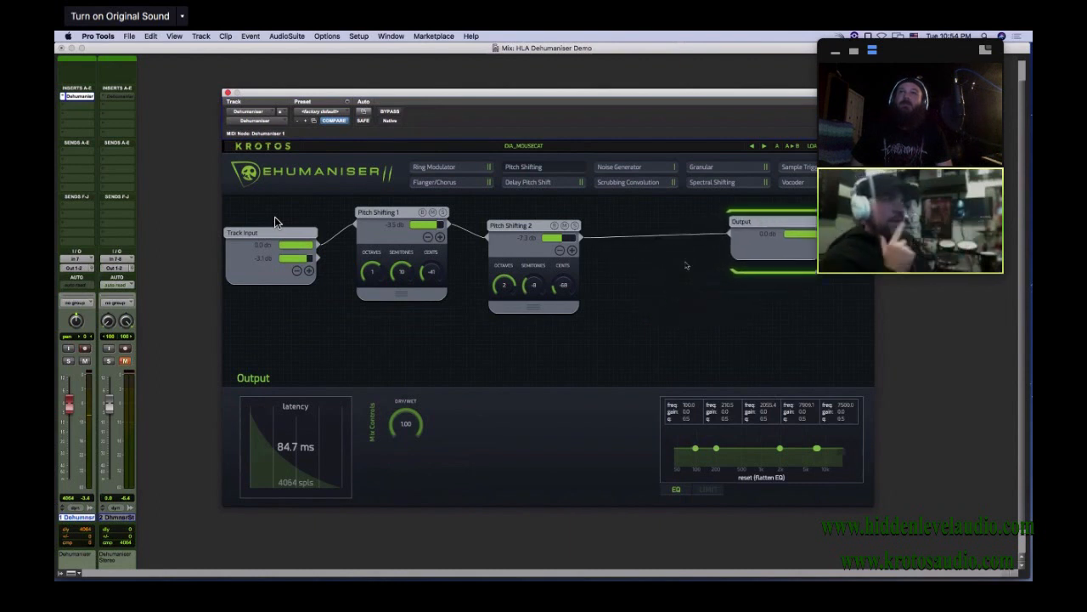
{"action": "left_click_drag", "start_coordinate": [520, 251], "coordinate": [576, 223]}
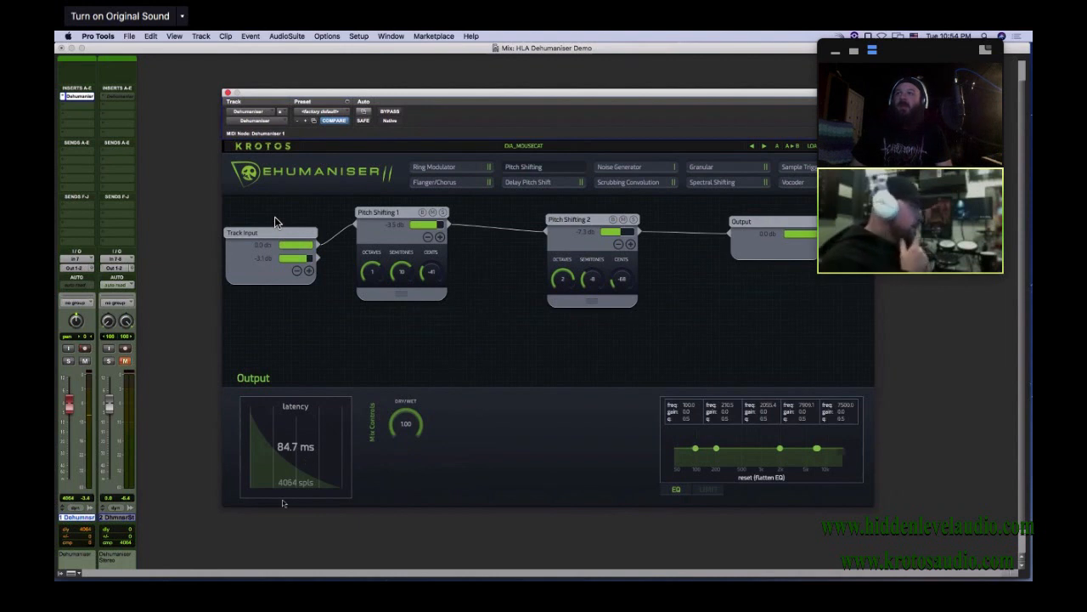
{"action": "left_click", "coordinate": [756, 247]}
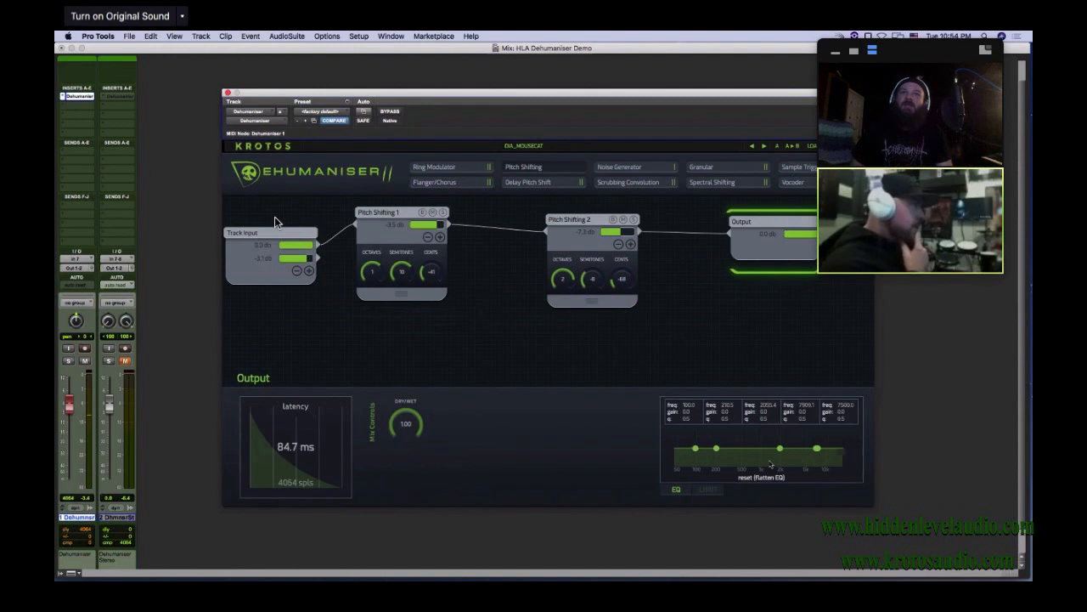
Inspect the Output module's limiter settings and return to its EQ
{"action": "left_click", "coordinate": [718, 491]}
{"action": "mouse_move", "coordinate": [676, 444]}
{"action": "left_mouse_down"}
{"action": "mouse_move", "coordinate": [678, 472]}
{"action": "mouse_move", "coordinate": [682, 440]}
{"action": "left_mouse_up"}
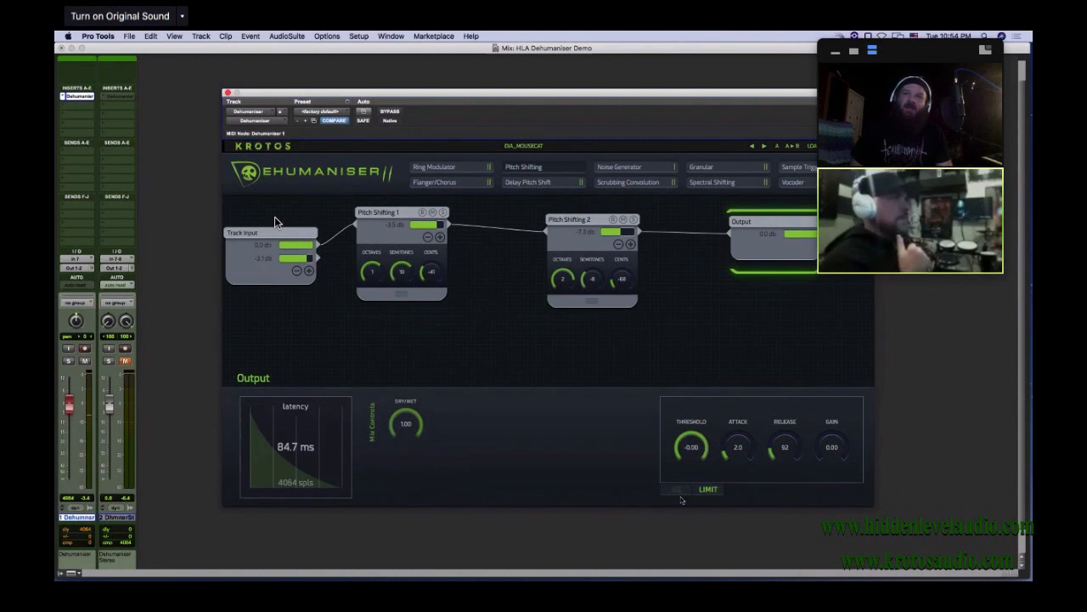
{"action": "left_click", "coordinate": [677, 491]}
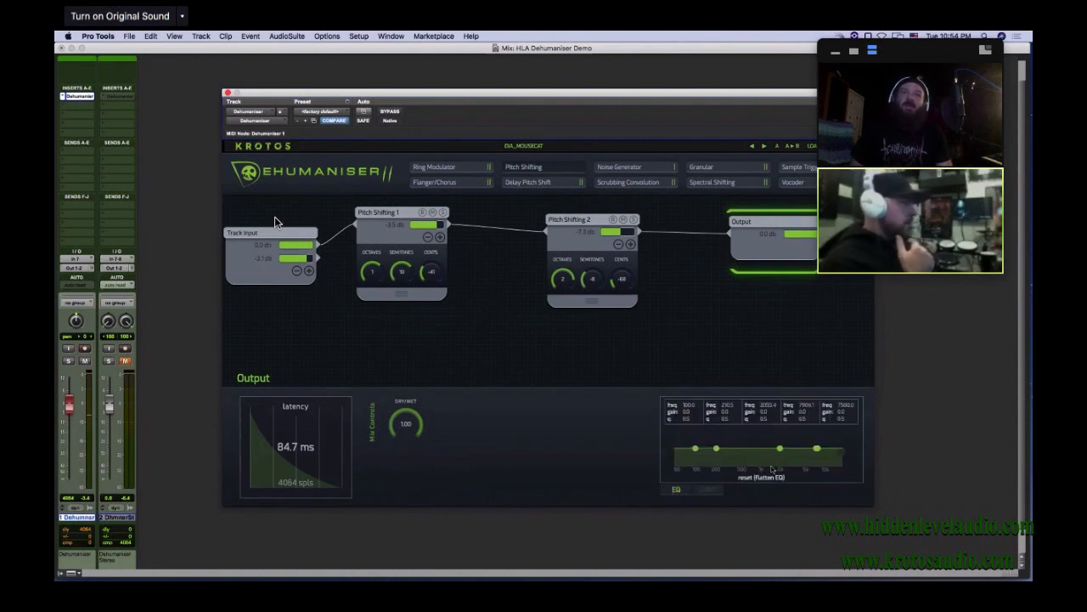
Try reshaping the Output module's EQ by moving several bands in frequency and gain, and flatten the curve again
{"action": "left_click_drag", "start_coordinate": [717, 448], "coordinate": [806, 469]}
{"action": "left_click_drag", "start_coordinate": [695, 447], "coordinate": [722, 454]}
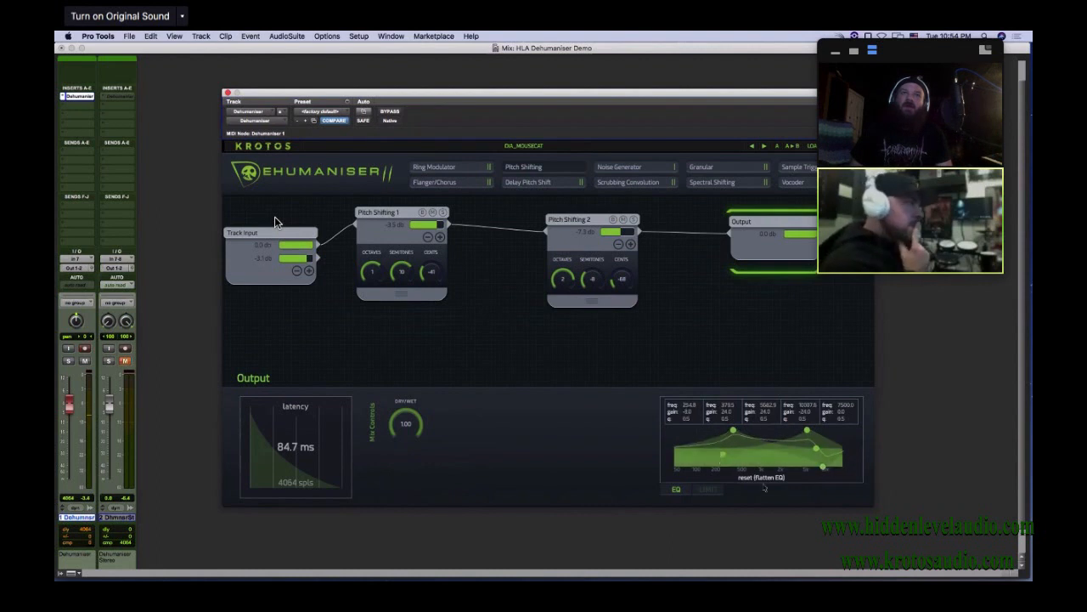
{"action": "left_click", "coordinate": [764, 478]}
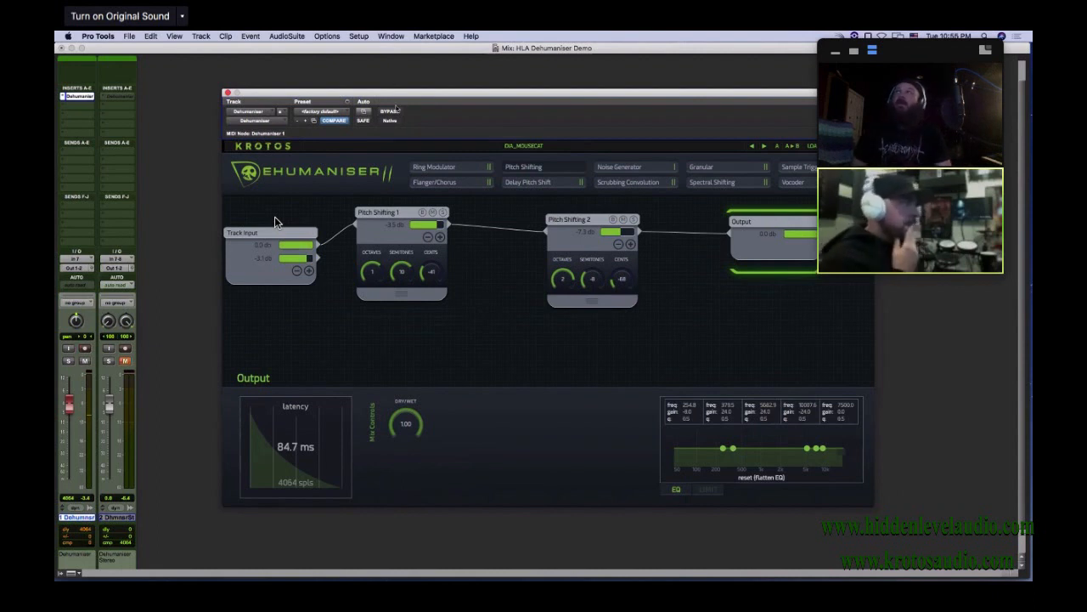
Reposition the Pitch Shifting 1 module closer to Pitch Shifting 2 and record-arm the Dehumaniser track in the Mix window
{"action": "left_click_drag", "start_coordinate": [403, 224], "coordinate": [428, 237]}
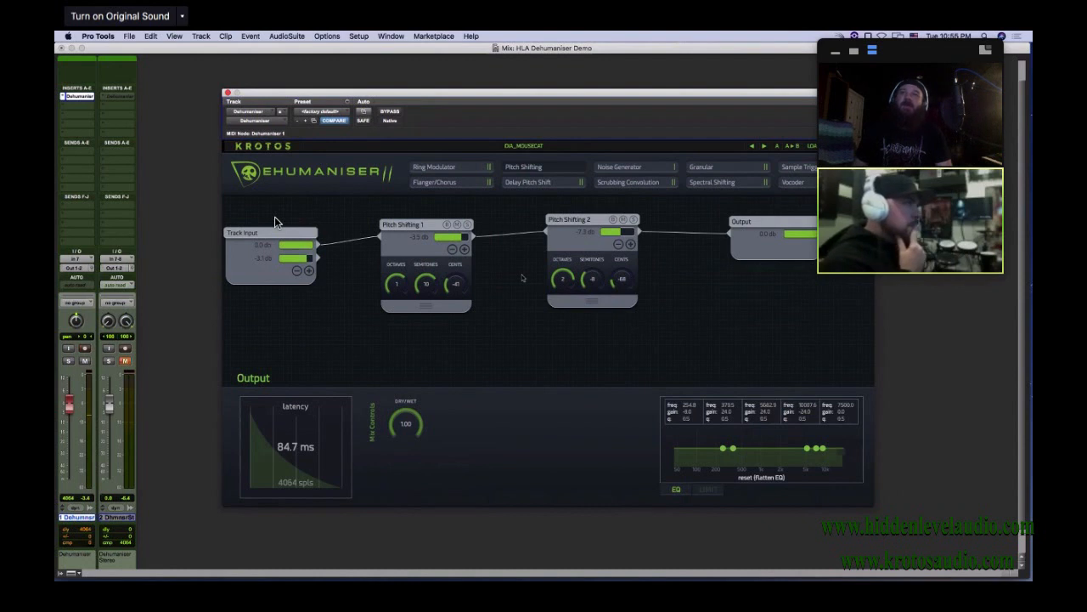
{"action": "left_click", "coordinate": [355, 48]}
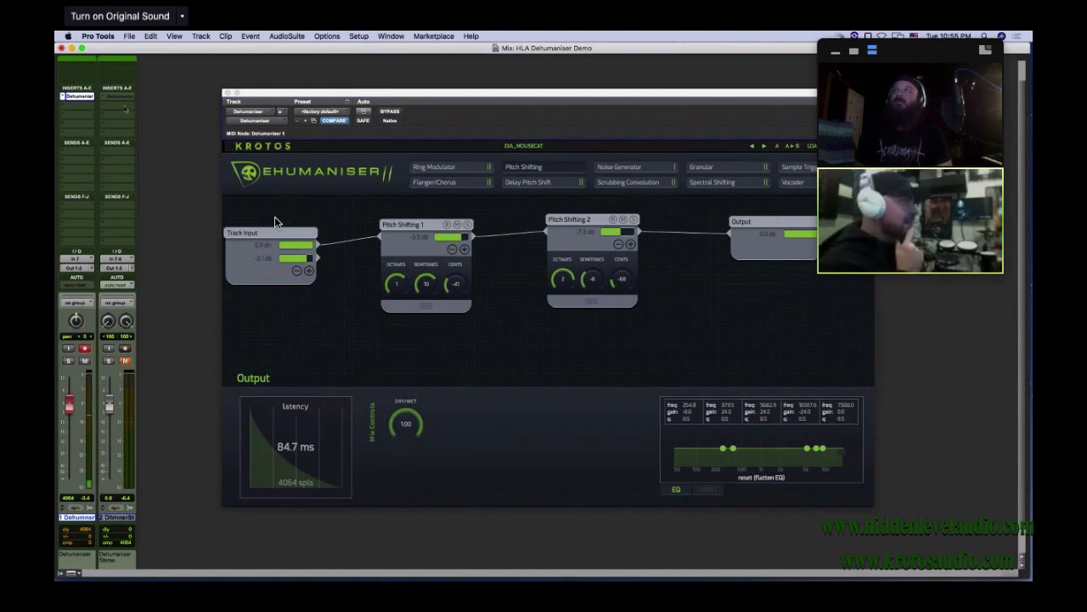
{"action": "mouse_move", "coordinate": [402, 414]}
{"action": "left_mouse_down"}
{"action": "mouse_move", "coordinate": [399, 491]}
{"action": "mouse_move", "coordinate": [406, 413]}
{"action": "left_mouse_up"}
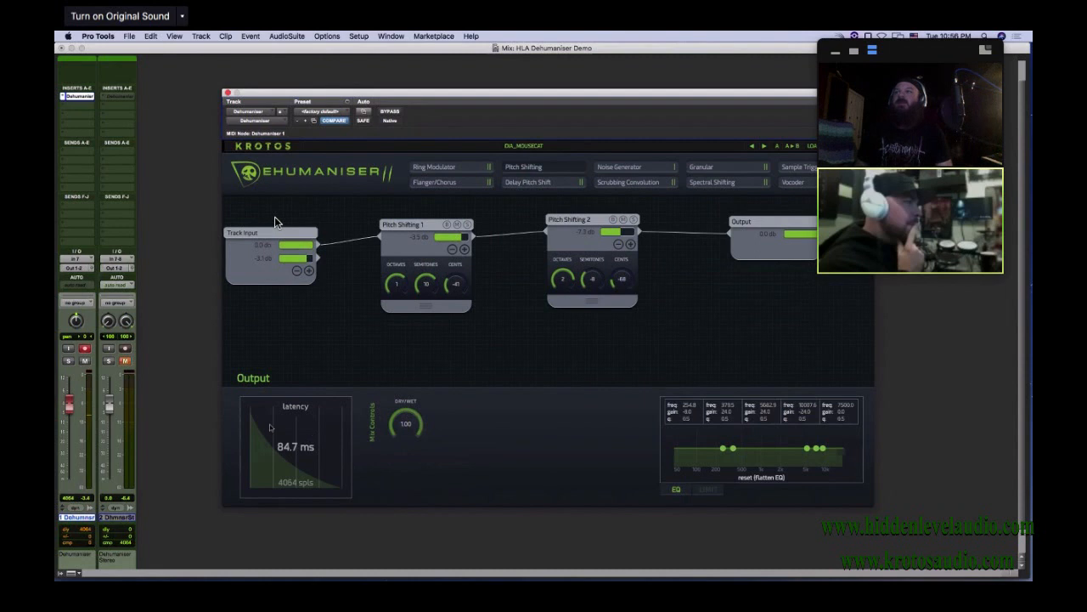
{"action": "left_click", "coordinate": [191, 420]}
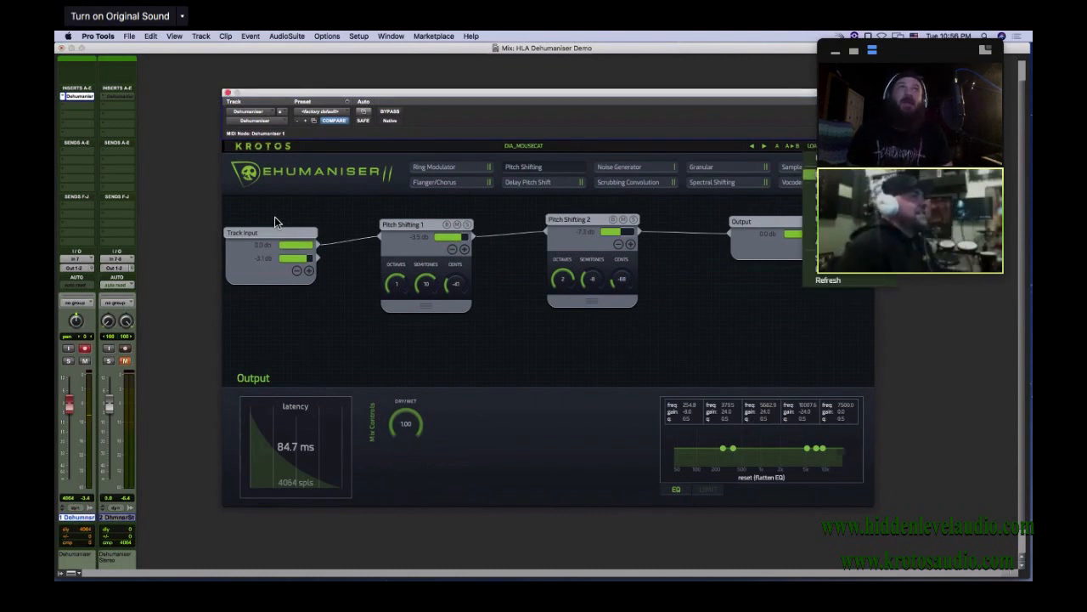
Load the Threatening Tigers preset and display the Sample Trigger 1 module's settings
{"action": "mouse_move", "coordinate": [833, 174]}
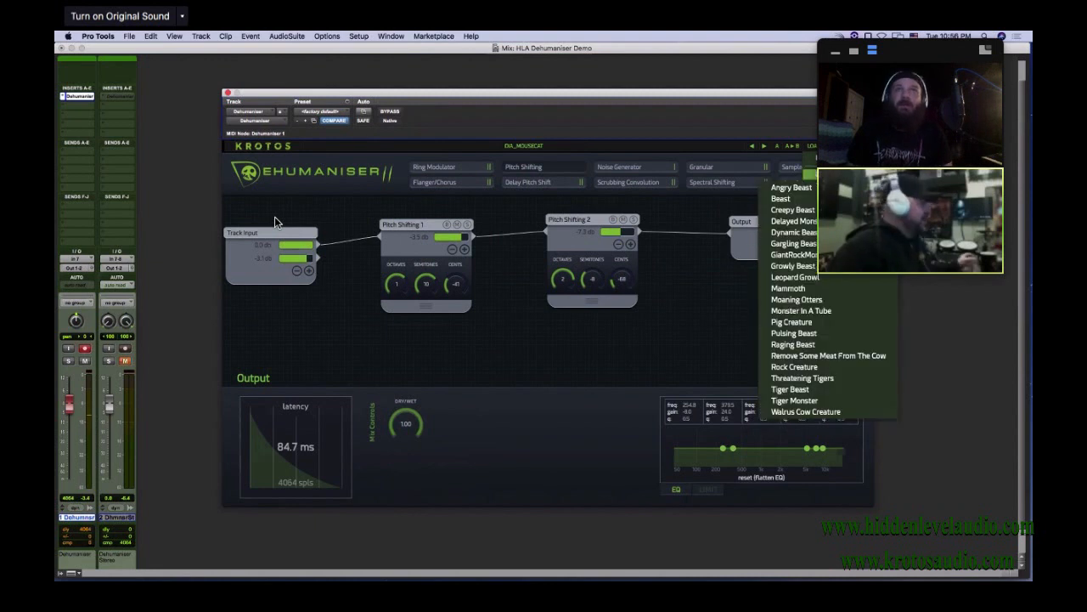
{"action": "left_click", "coordinate": [824, 379]}
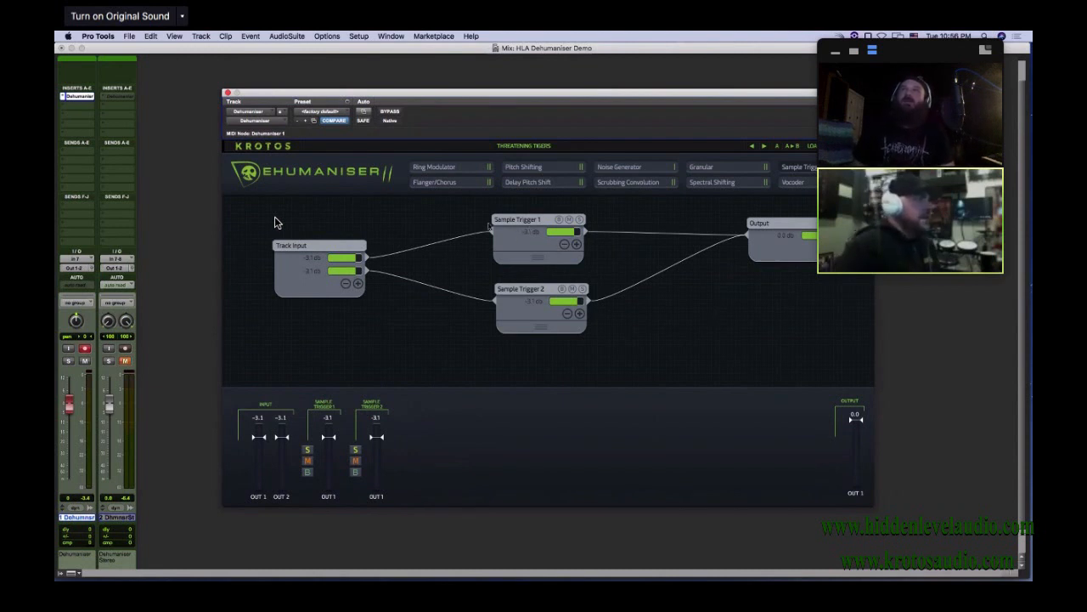
{"action": "left_click", "coordinate": [515, 238]}
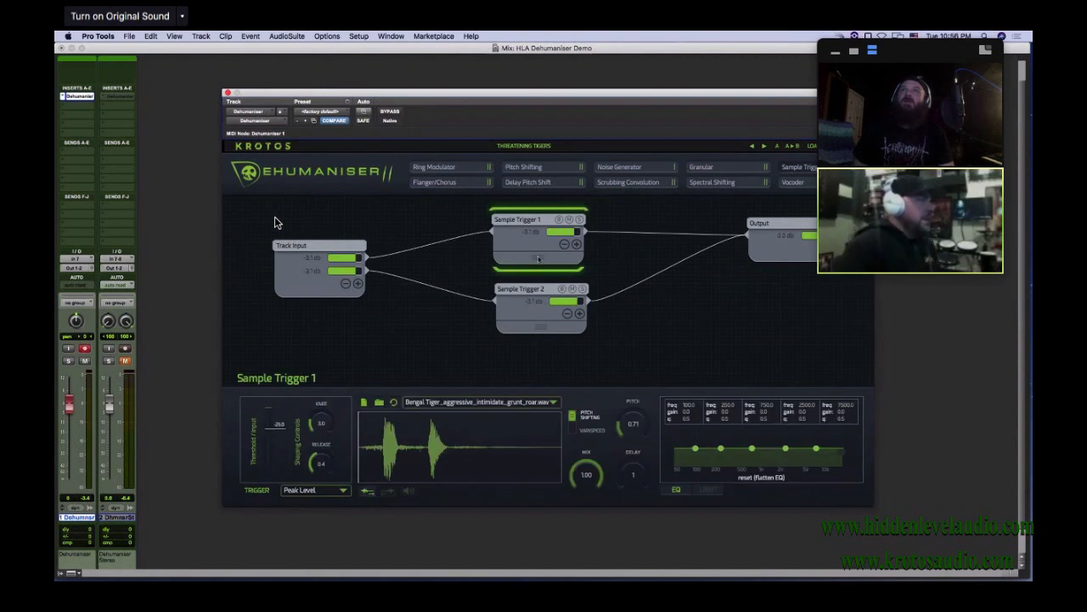
Spread the Sample Trigger 1 and Sample Trigger 2 modules apart and switch Sample Trigger 2's sample playback direction
{"action": "left_click_drag", "start_coordinate": [518, 218], "coordinate": [483, 214]}
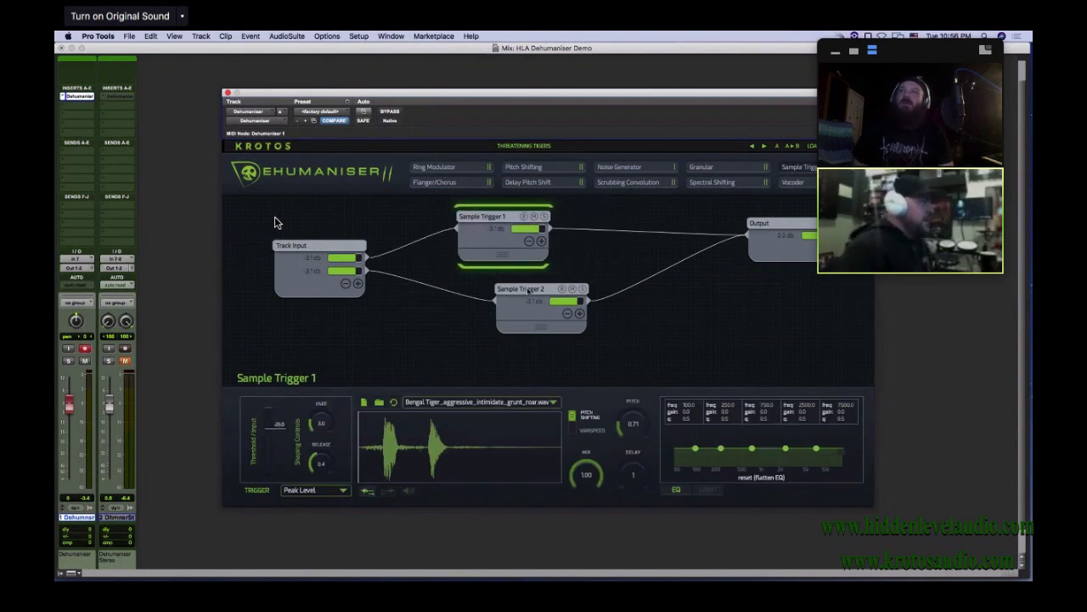
{"action": "left_click_drag", "start_coordinate": [528, 291], "coordinate": [590, 276]}
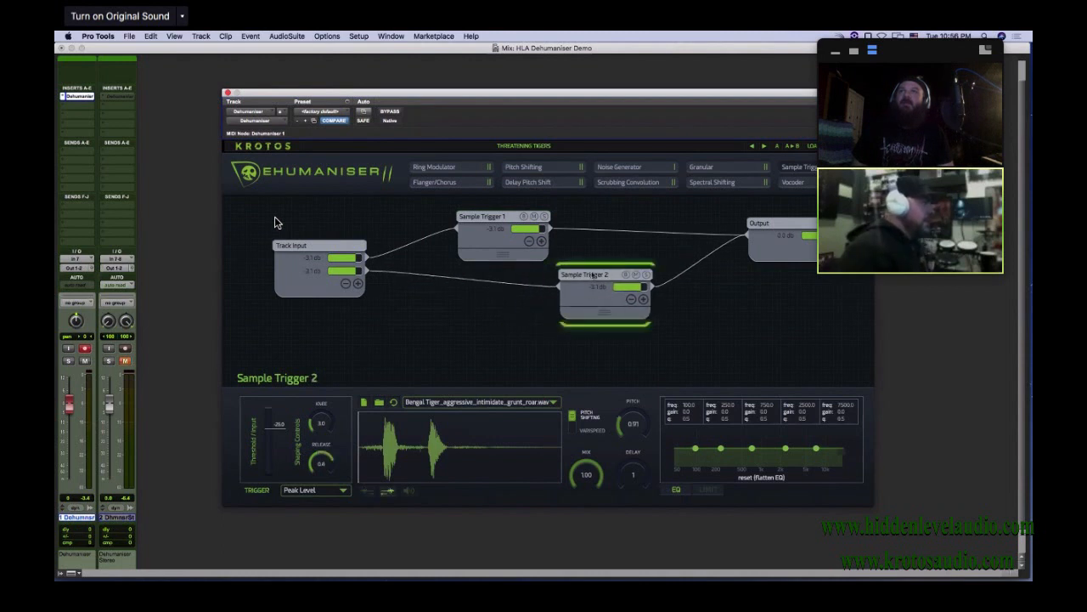
{"action": "left_click", "coordinate": [503, 253]}
{"action": "left_click", "coordinate": [598, 311]}
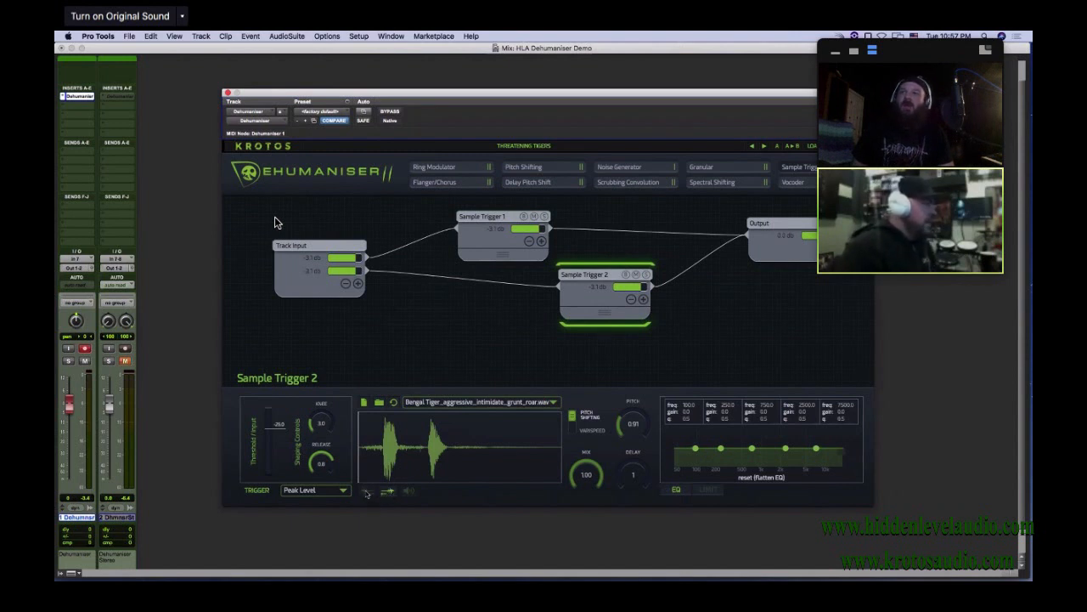
{"action": "left_click", "coordinate": [409, 492]}
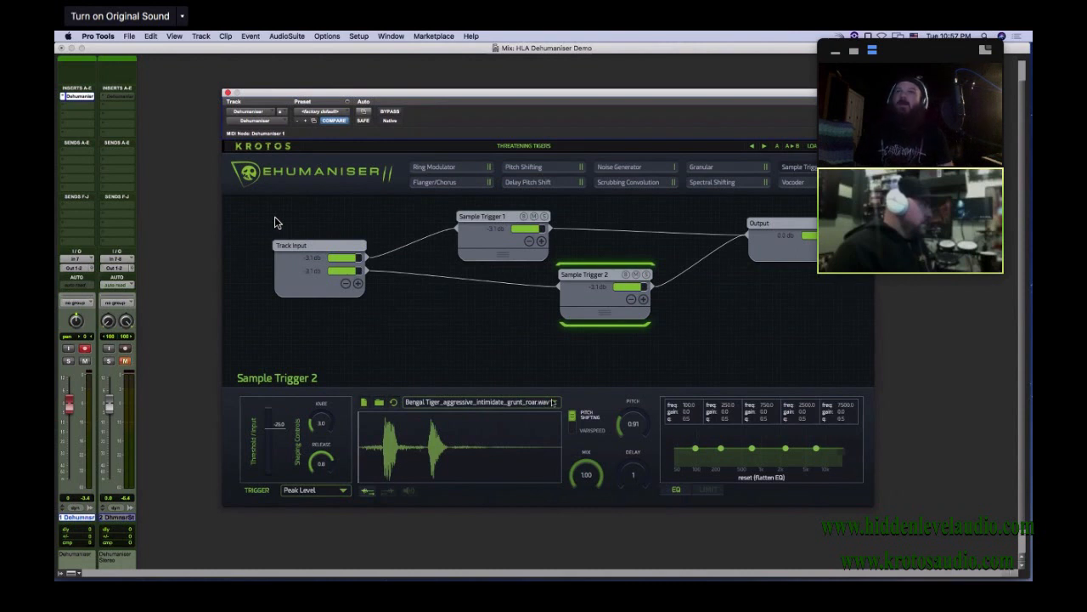
Browse the samples available for Sample Trigger 2 without choosing one, and display Sample Trigger 1's settings
{"action": "left_click", "coordinate": [553, 402]}
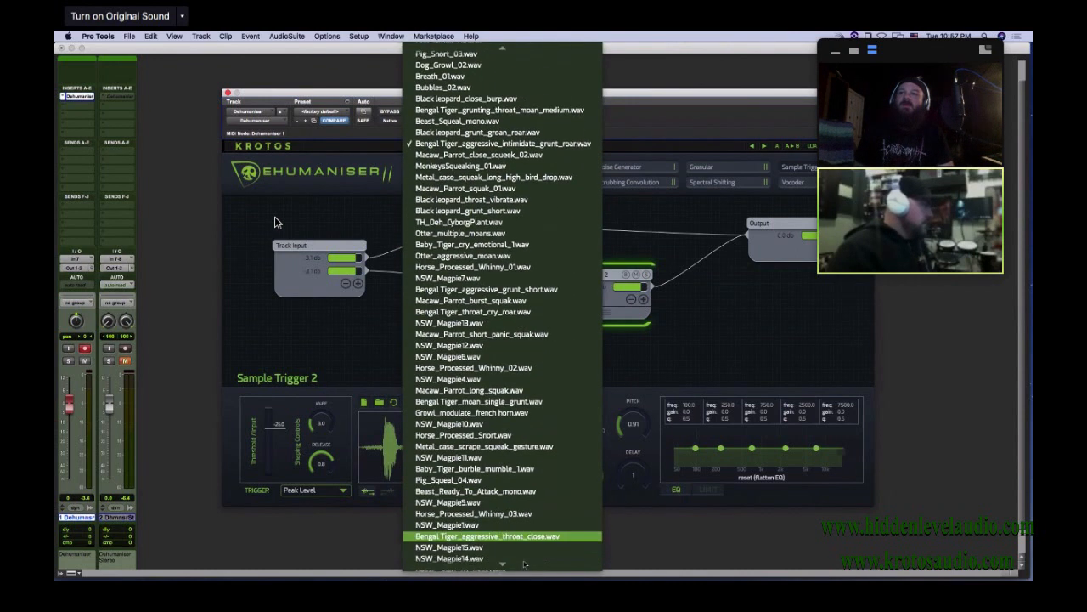
{"action": "scroll", "coordinate": [524, 463], "scroll_direction": "up", "scroll_amount": 3}
{"action": "scroll", "coordinate": [523, 463], "scroll_direction": "up", "scroll_amount": 10}
{"action": "scroll", "coordinate": [524, 462], "scroll_direction": "up", "scroll_amount": 12}
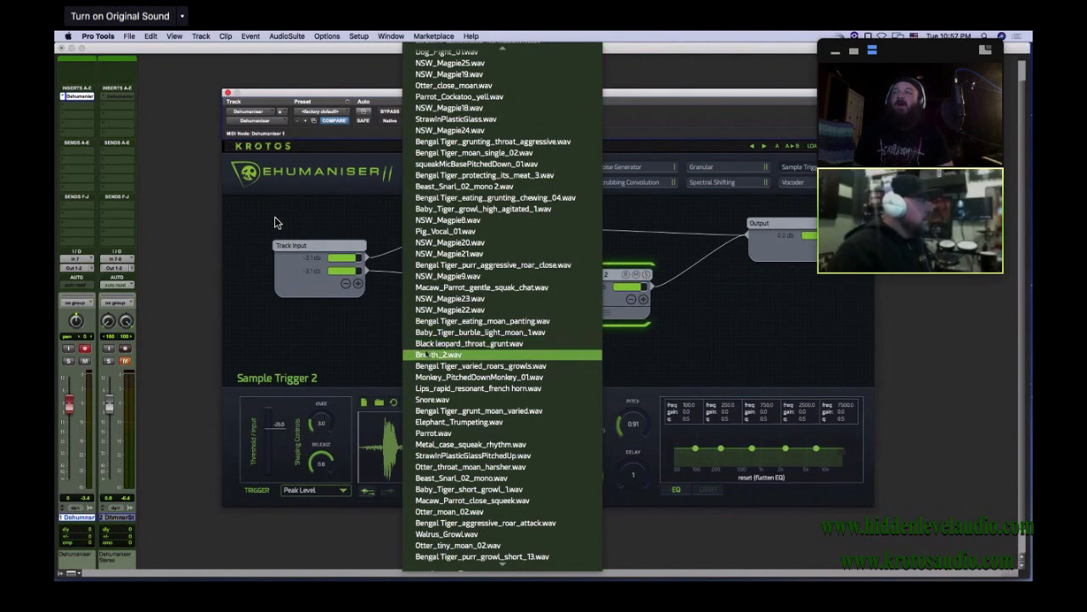
{"action": "left_click", "coordinate": [378, 351]}
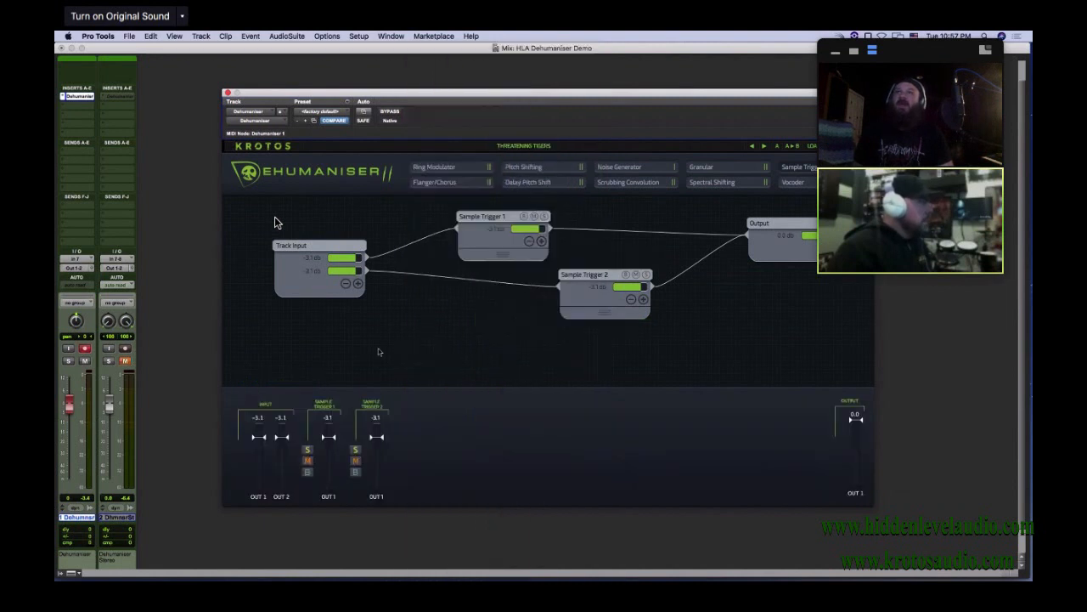
{"action": "left_click", "coordinate": [503, 242]}
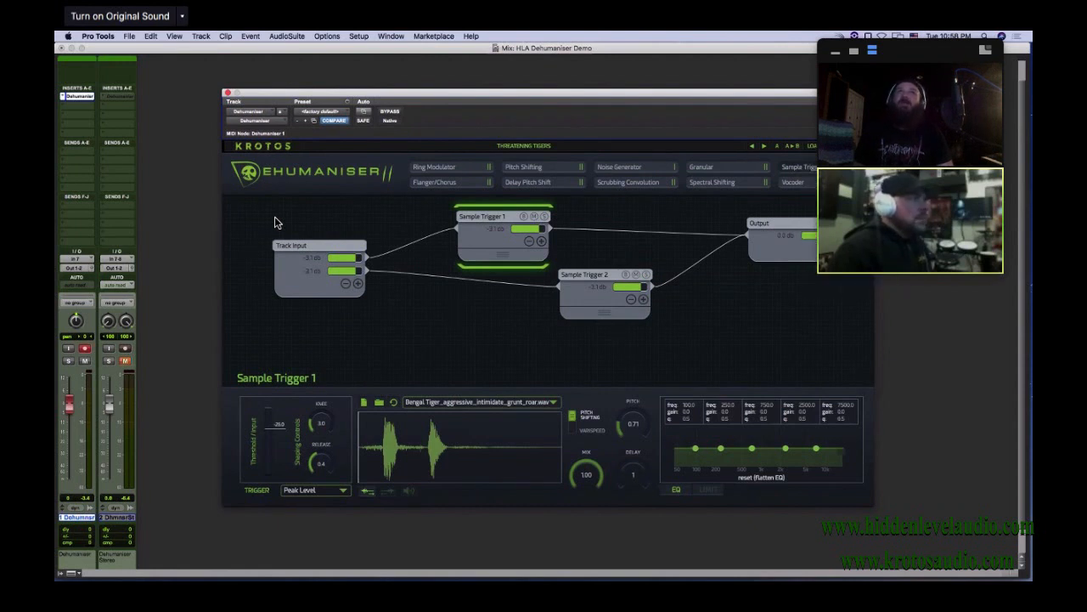
Load the Fresh Patch preset and move its Track Input and Output modules far apart
{"action": "double_click", "coordinate": [275, 223]}
{"action": "left_click_drag", "start_coordinate": [701, 257], "coordinate": [822, 236]}
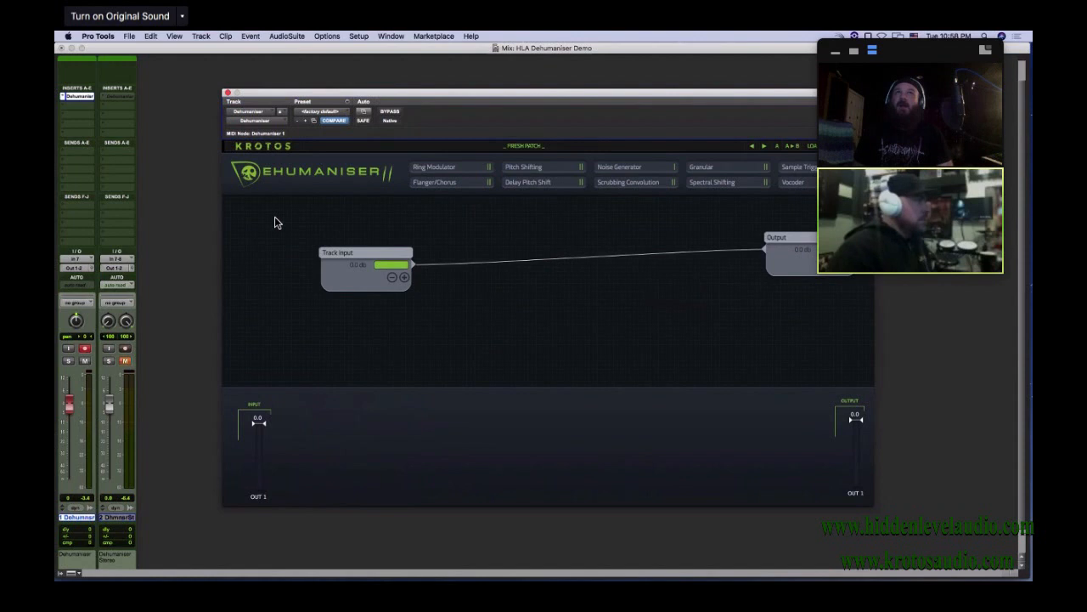
{"action": "left_click_drag", "start_coordinate": [385, 255], "coordinate": [311, 239]}
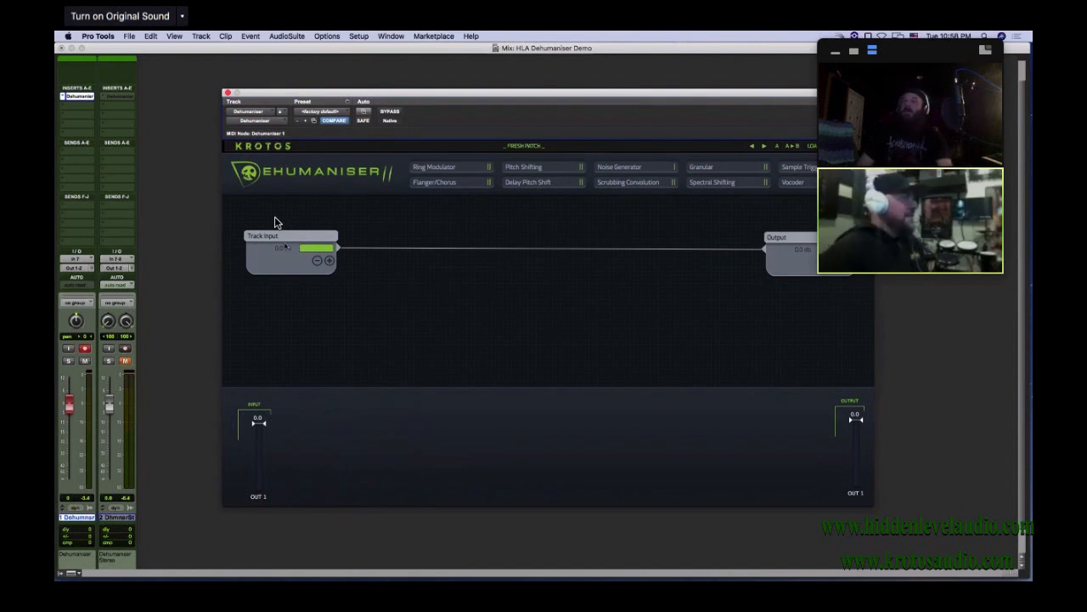
{"action": "left_click_drag", "start_coordinate": [282, 234], "coordinate": [289, 231]}
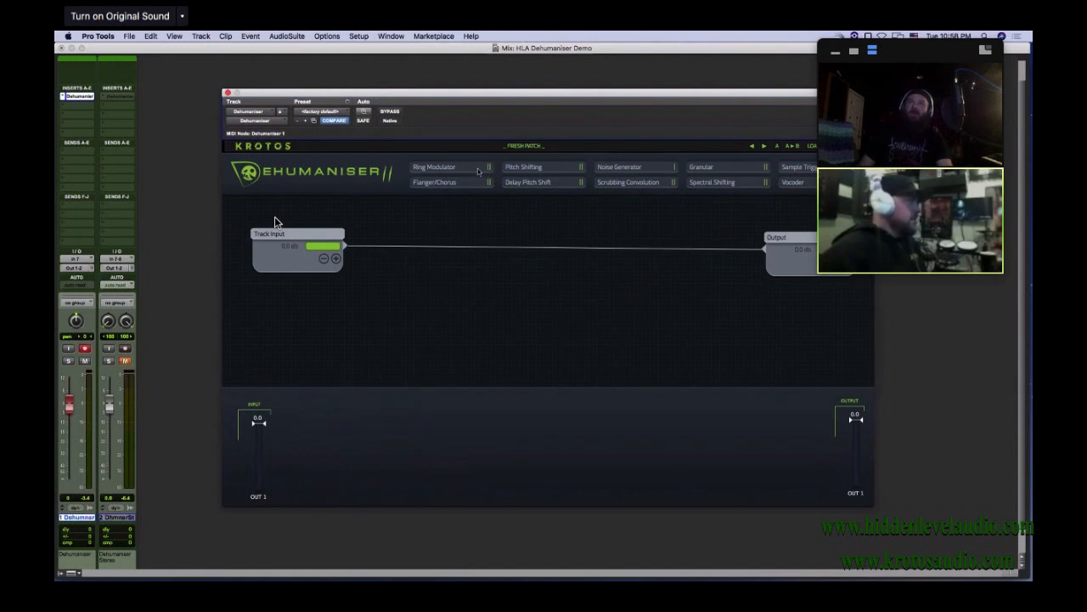
Add two Ring Modulator modules, placing the first over the line between Track Input and Output and the second below it
{"action": "left_click_drag", "start_coordinate": [478, 172], "coordinate": [426, 219]}
{"action": "left_click_drag", "start_coordinate": [446, 173], "coordinate": [450, 313]}
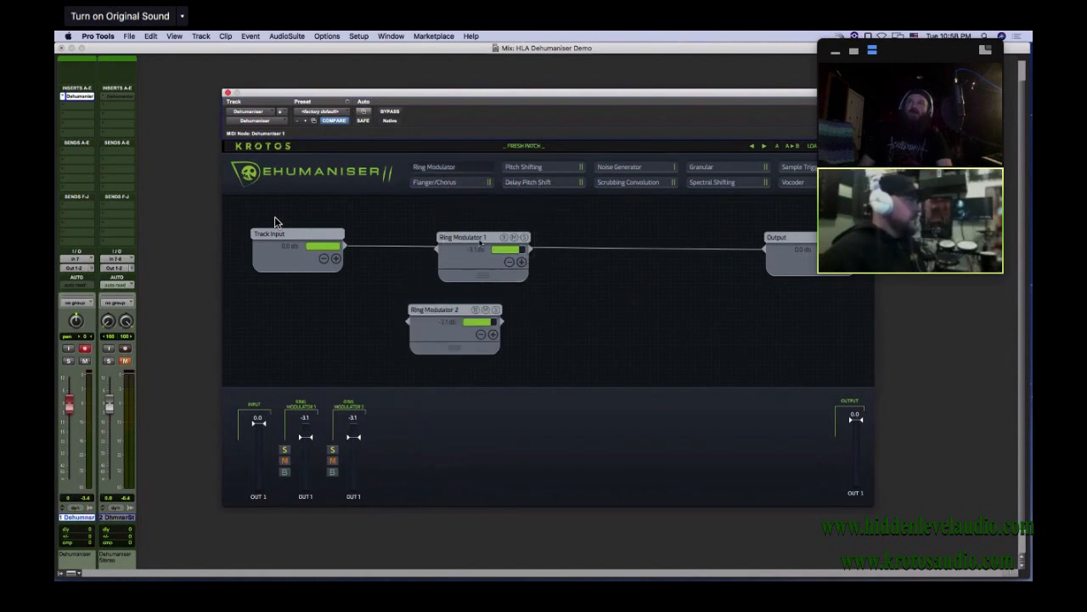
{"action": "left_click_drag", "start_coordinate": [480, 242], "coordinate": [459, 232]}
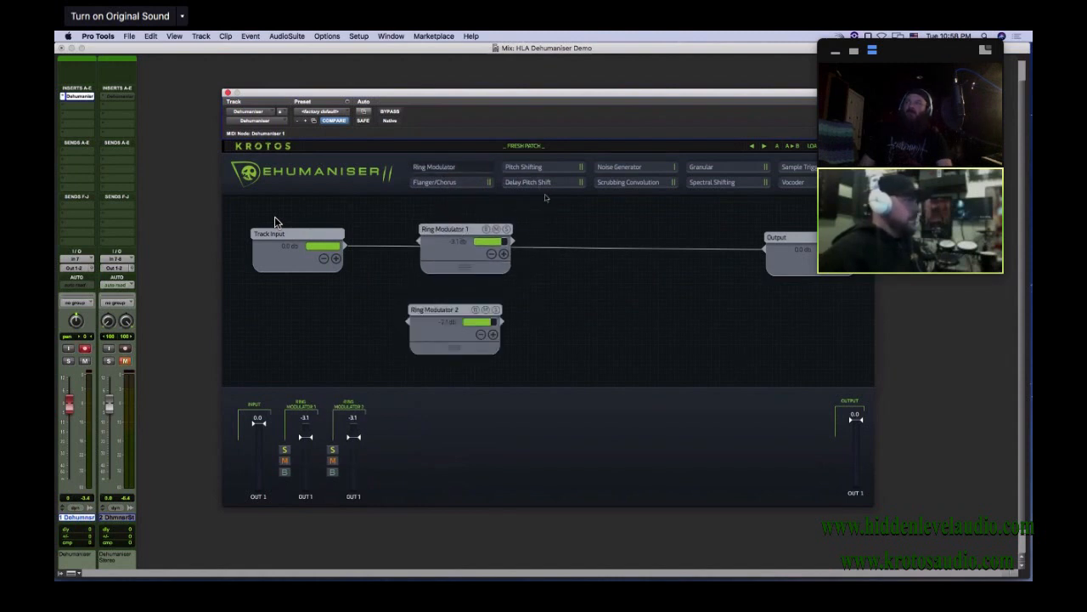
Add two Pitch Shifting modules, two Delay Pitch Shift modules, a Noise Generator and two Scrubbing Convolution modules to the patch
{"action": "left_click_drag", "start_coordinate": [539, 169], "coordinate": [562, 229]}
{"action": "left_click_drag", "start_coordinate": [538, 182], "coordinate": [650, 319]}
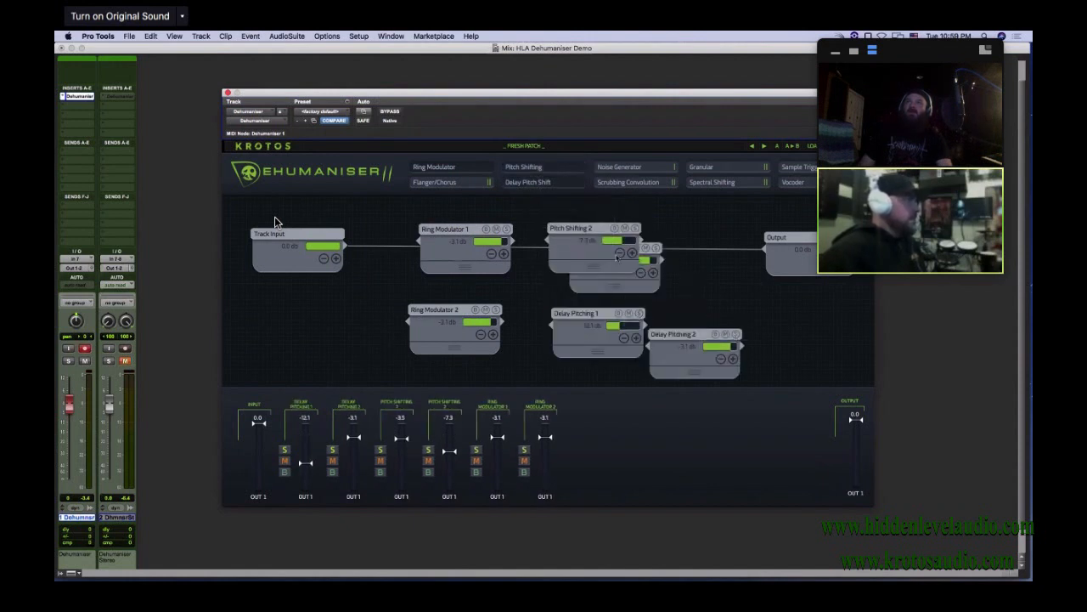
{"action": "left_click_drag", "start_coordinate": [620, 172], "coordinate": [664, 225]}
{"action": "left_click_drag", "start_coordinate": [648, 184], "coordinate": [666, 267]}
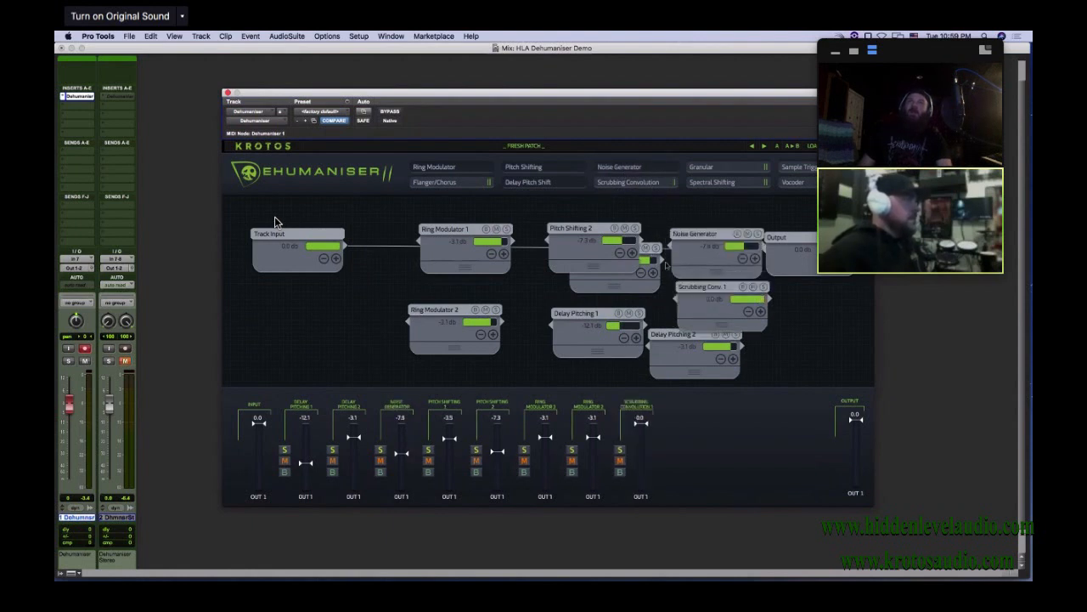
{"action": "left_click_drag", "start_coordinate": [631, 183], "coordinate": [738, 314]}
Fill the patch further with Granular, Spectral Shifting, Sample Trigger and Vocoder modules
{"action": "left_click_drag", "start_coordinate": [701, 166], "coordinate": [652, 248]}
{"action": "left_click", "coordinate": [687, 170]}
{"action": "left_click", "coordinate": [794, 167]}
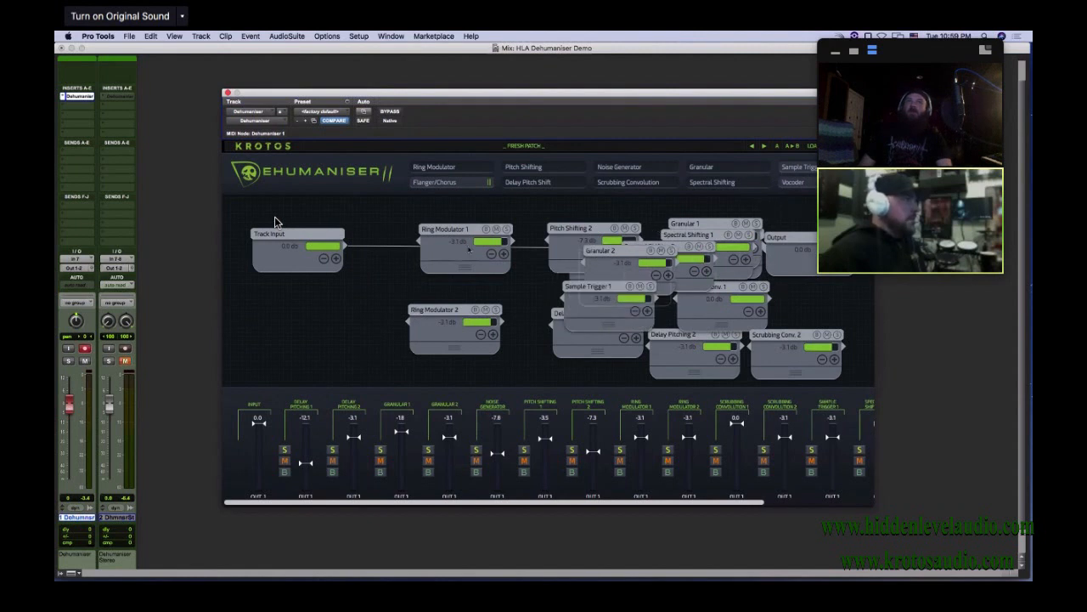
{"action": "left_click", "coordinate": [784, 168]}
{"action": "left_click", "coordinate": [795, 182]}
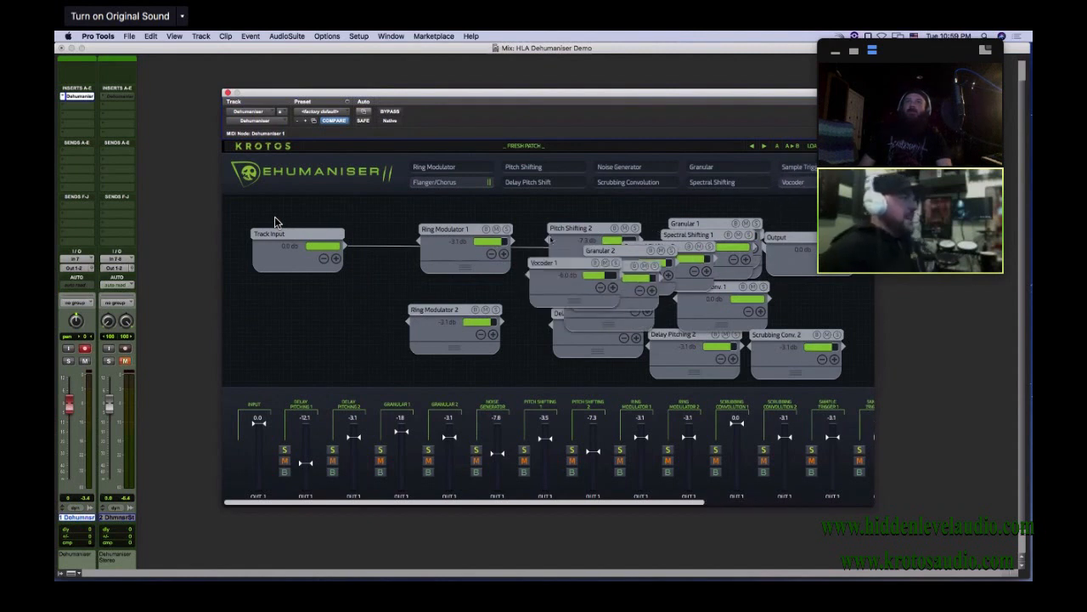
{"action": "left_click", "coordinate": [794, 182]}
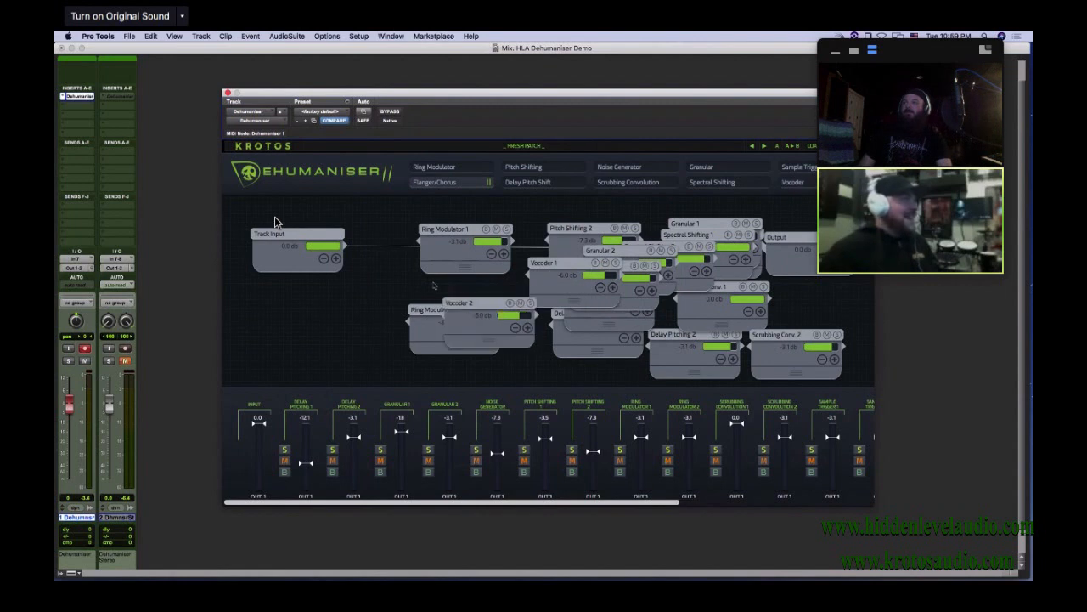
{"action": "left_click_drag", "start_coordinate": [492, 304], "coordinate": [470, 285]}
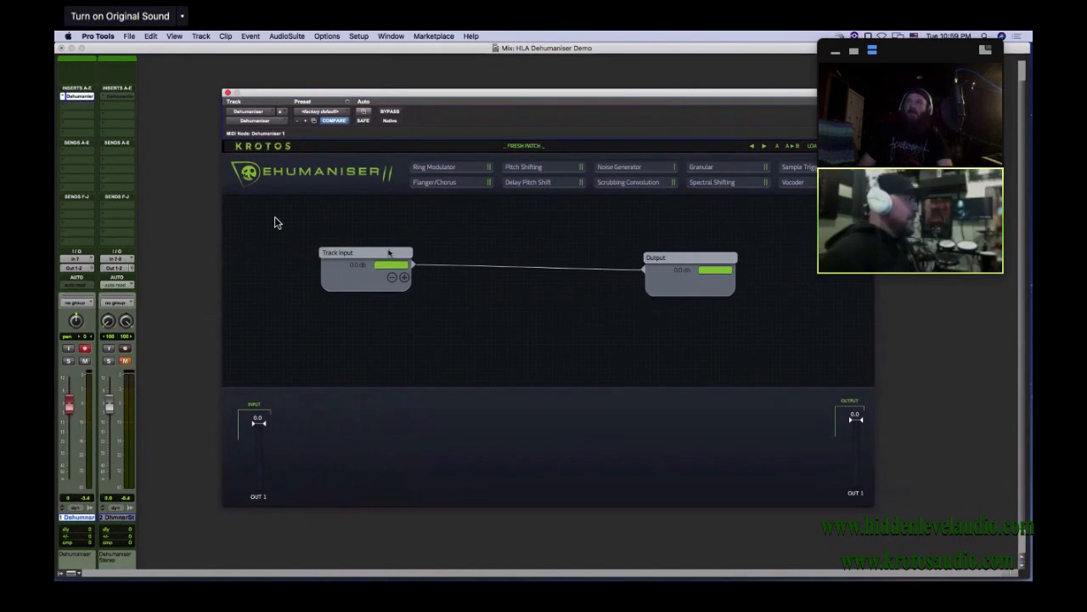
Reload the Fresh Patch preset and spread the Track Input and Output modules to opposite sides of the workspace
{"action": "left_click_drag", "start_coordinate": [388, 252], "coordinate": [307, 241]}
{"action": "left_click_drag", "start_coordinate": [698, 251], "coordinate": [797, 231]}
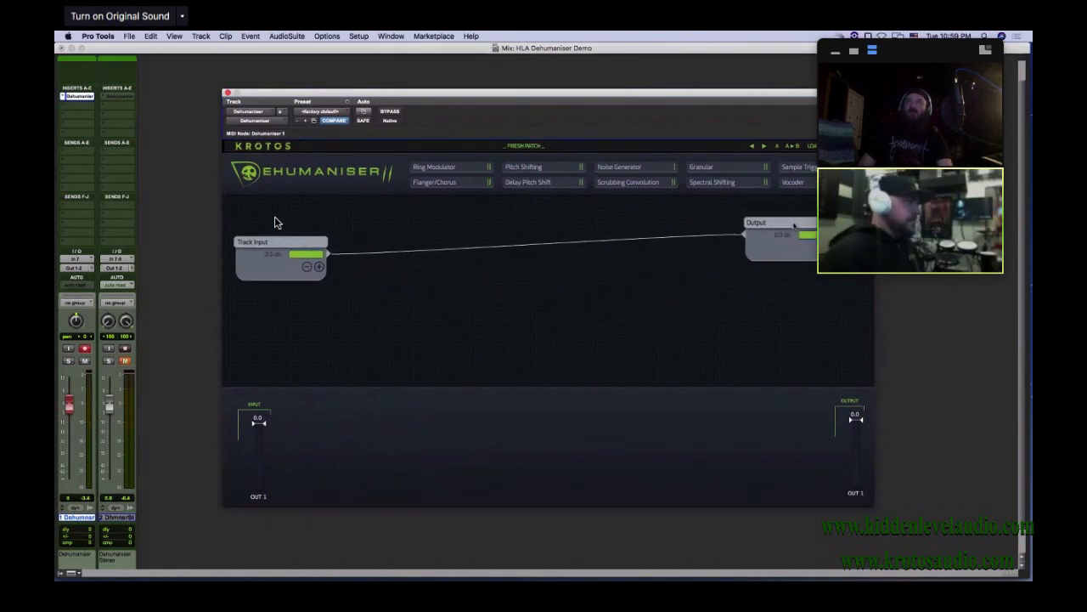
Add a Delay Pitch Shift module to the patch and delete its node again
{"action": "left_click_drag", "start_coordinate": [540, 183], "coordinate": [507, 175]}
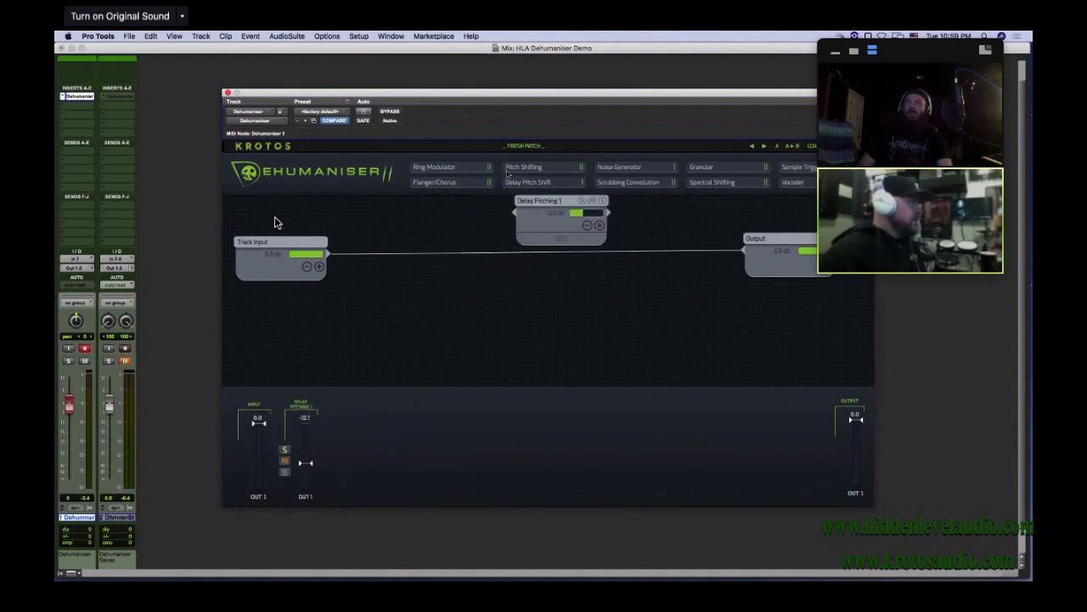
{"action": "right_click", "coordinate": [556, 202]}
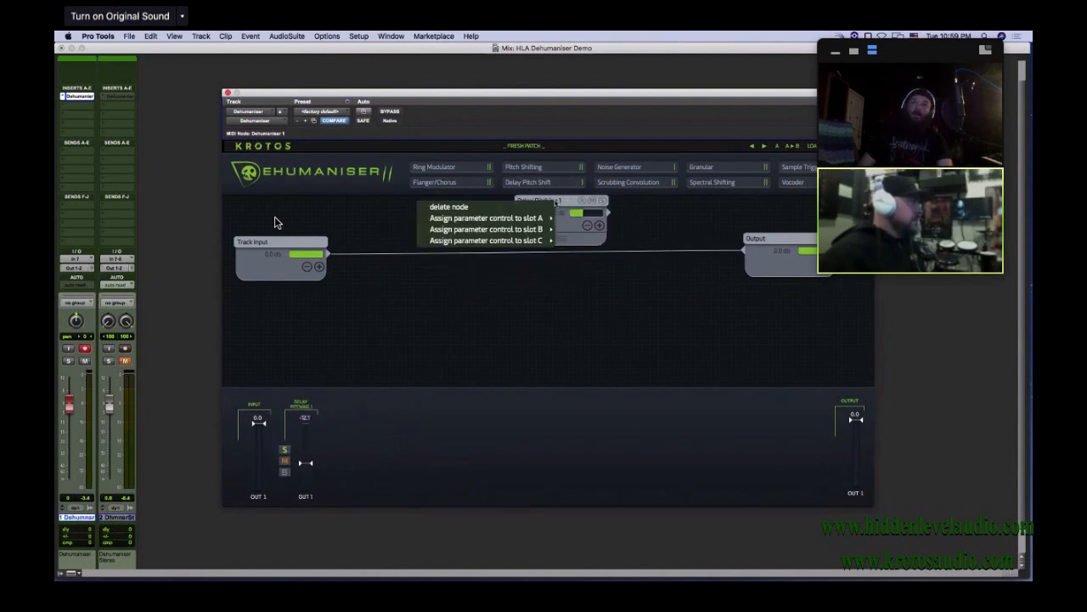
{"action": "left_click", "coordinate": [512, 208]}
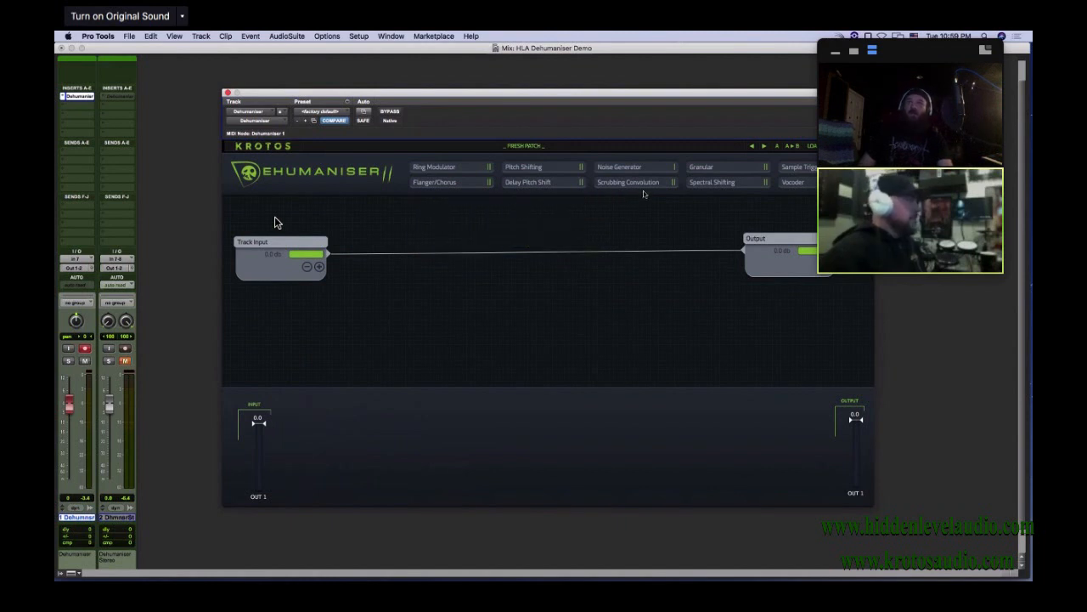
Add a Scrubbing Convolution module just below the line between Track Input and Output
{"action": "left_click_drag", "start_coordinate": [633, 182], "coordinate": [487, 253]}
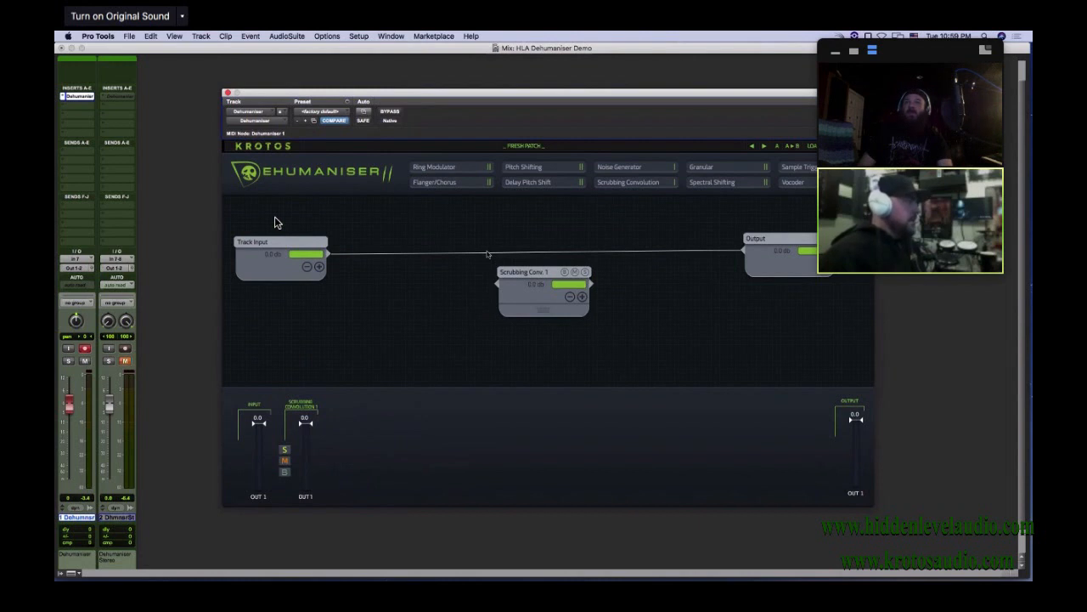
Rewire Track Input through the Scrubbing Convolution module to Output, open the module's settings and move it above the two end modules
{"action": "left_click", "coordinate": [329, 253]}
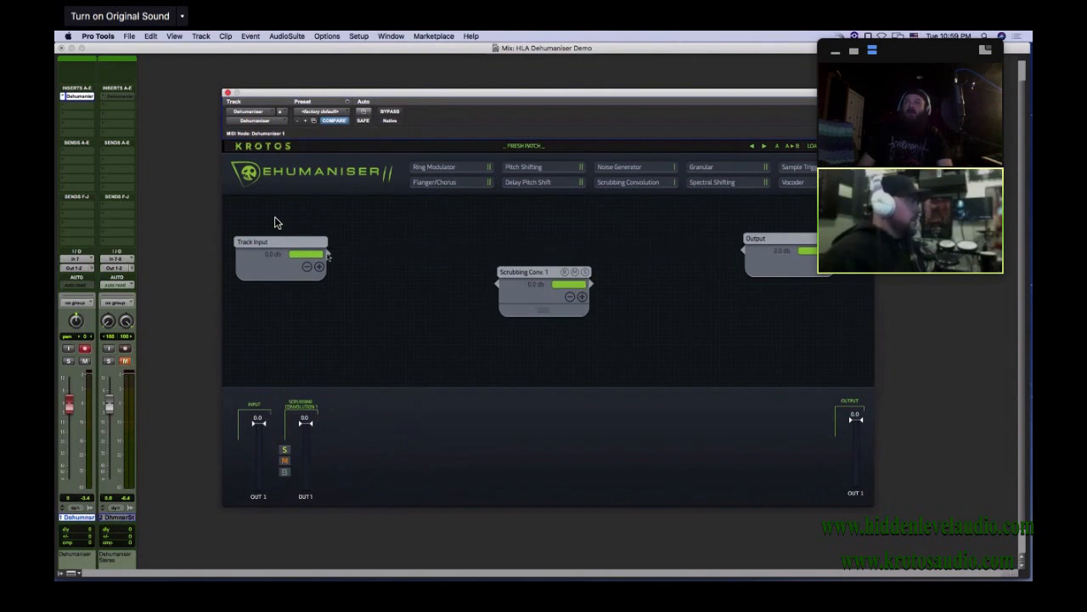
{"action": "mouse_move", "coordinate": [329, 253]}
{"action": "left_mouse_down"}
{"action": "mouse_move", "coordinate": [357, 273]}
{"action": "mouse_move", "coordinate": [501, 288]}
{"action": "left_mouse_up"}
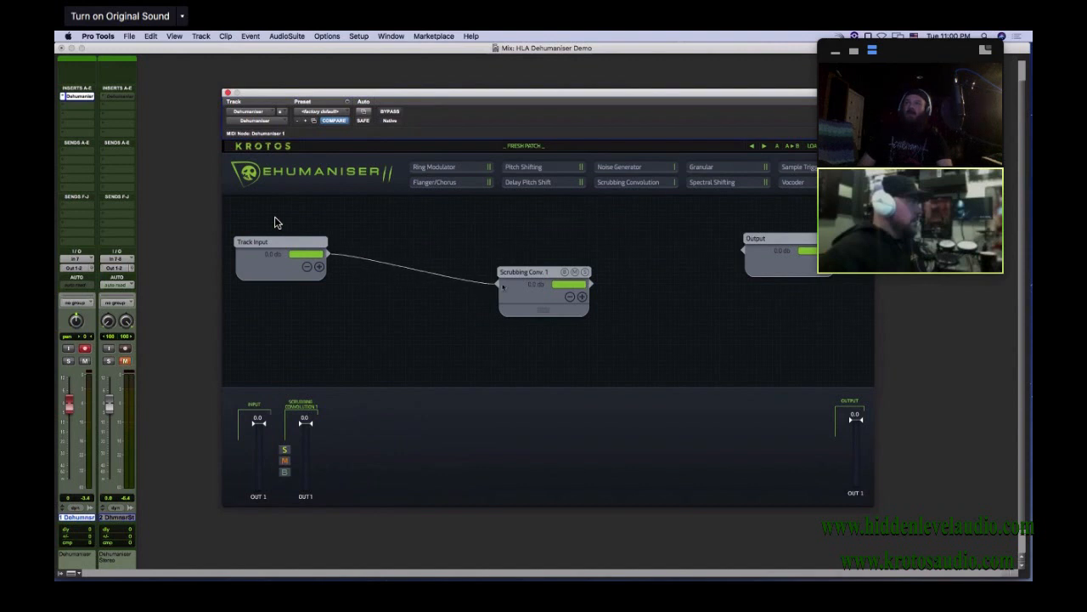
{"action": "left_click_drag", "start_coordinate": [594, 286], "coordinate": [742, 250]}
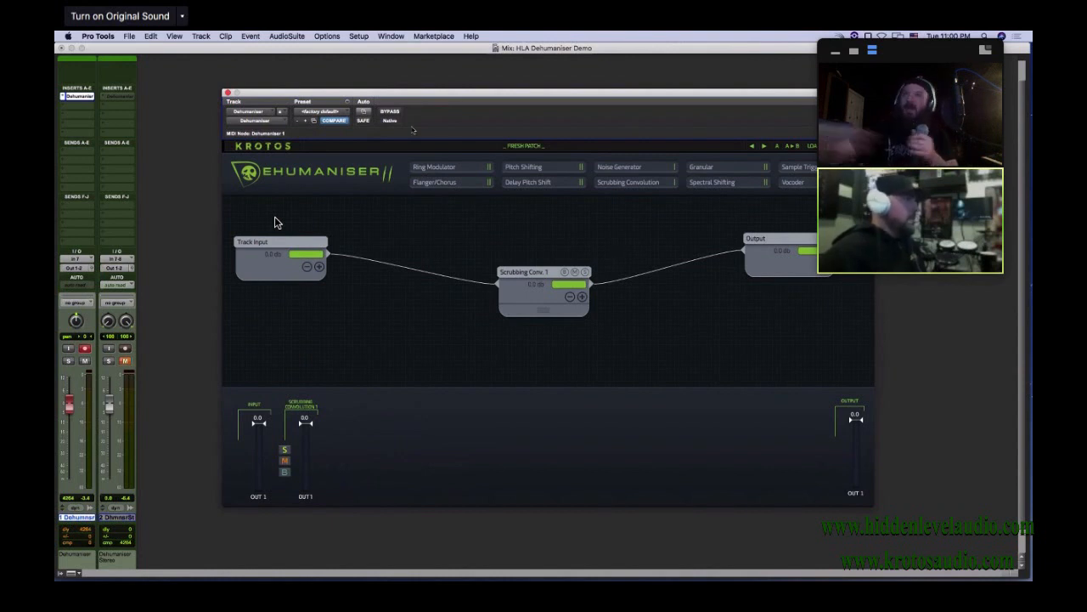
{"action": "left_click", "coordinate": [530, 303]}
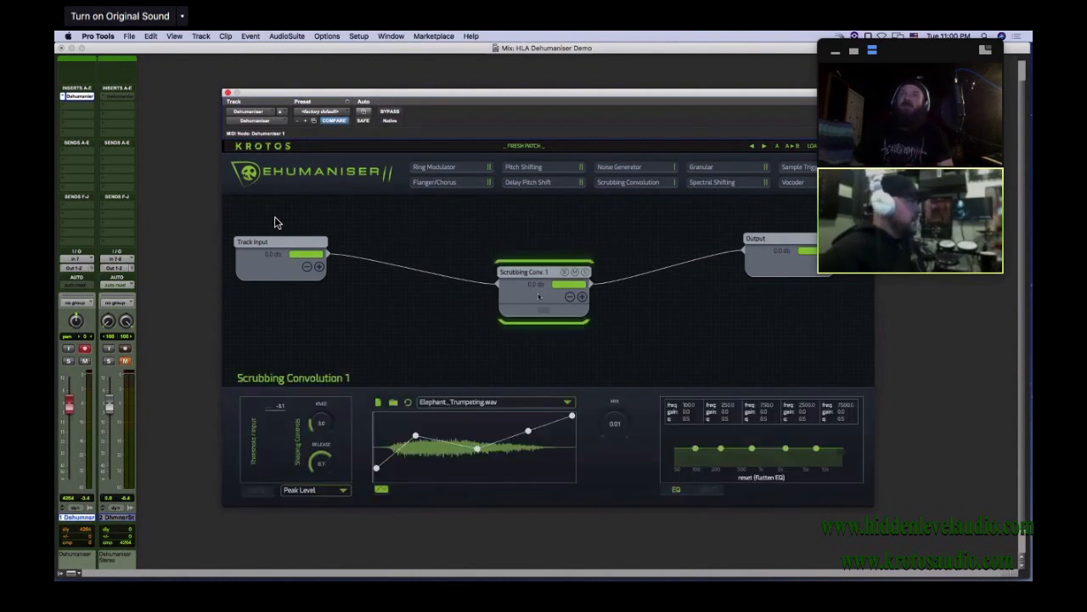
{"action": "left_click_drag", "start_coordinate": [552, 267], "coordinate": [547, 219]}
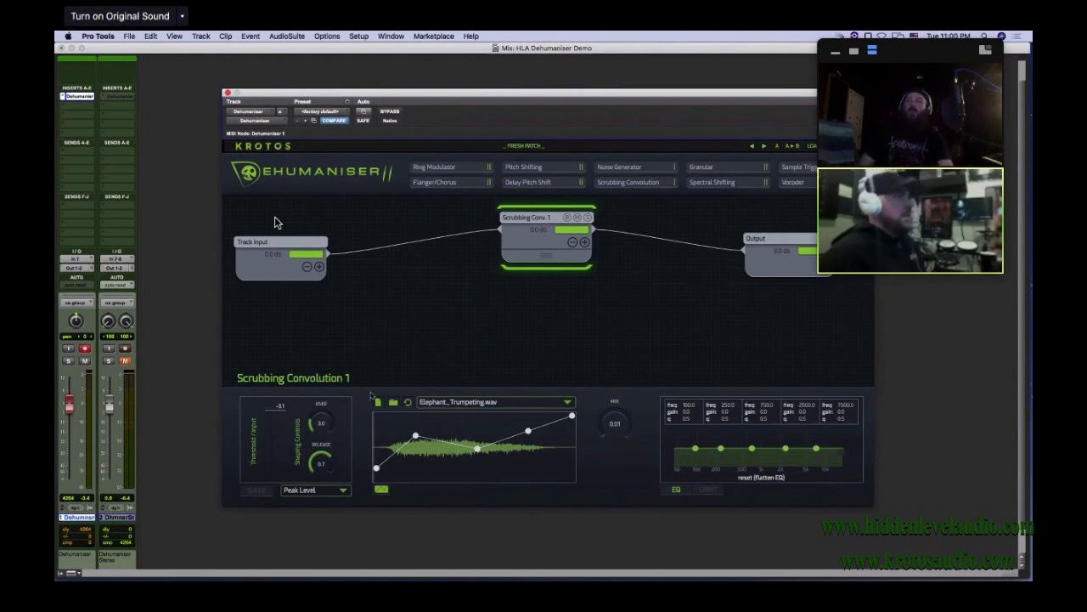
Load Vox Rec.23_27-13.wav from the Desktop as the Scrubbing Convolution sample
{"action": "left_click", "coordinate": [379, 402]}
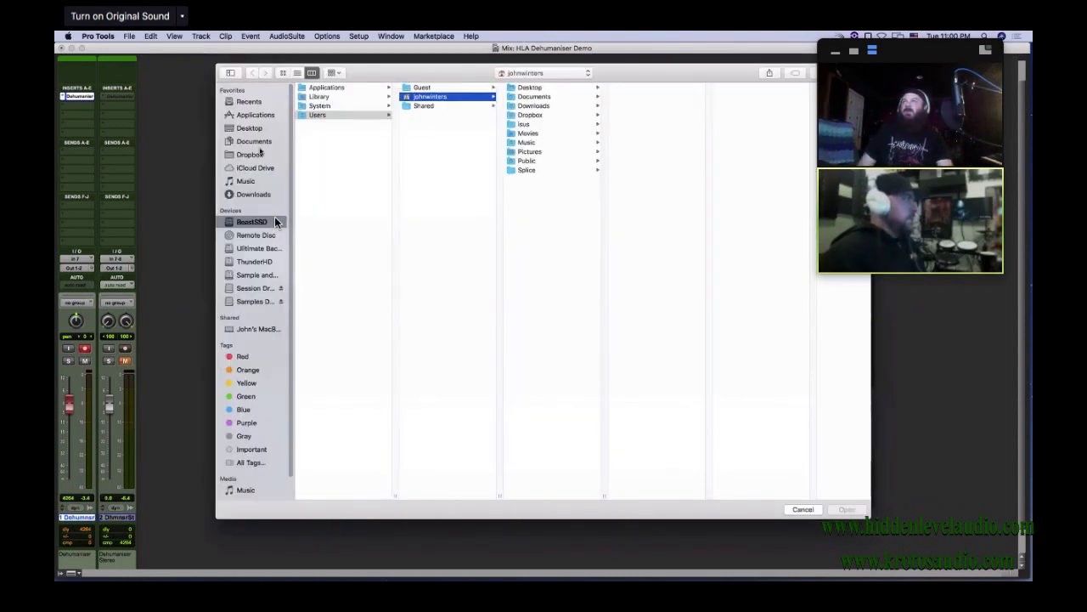
{"action": "left_click", "coordinate": [251, 128]}
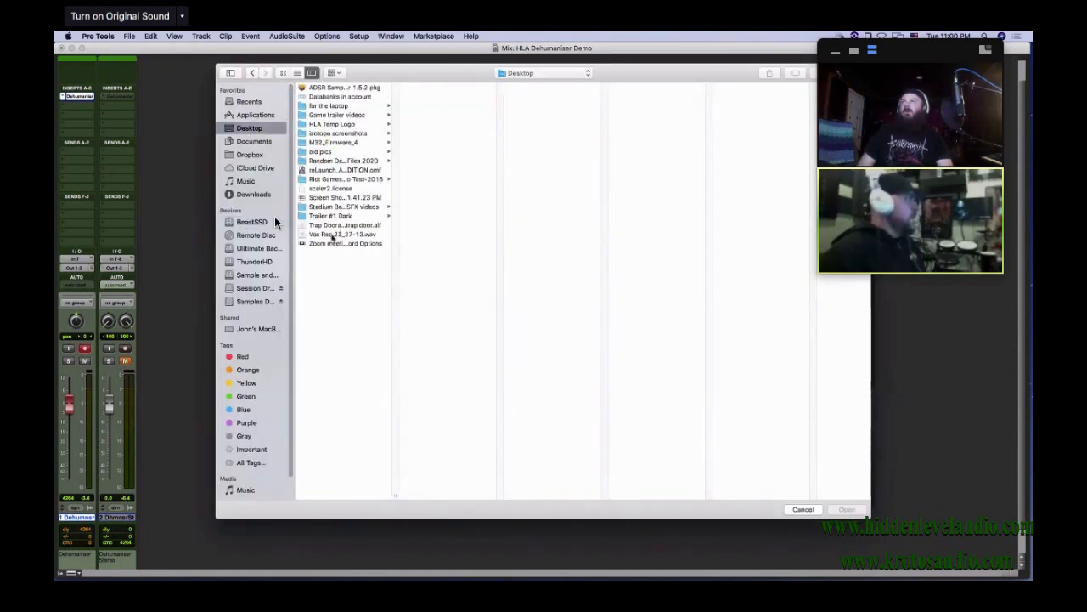
{"action": "key", "text": "Escape"}
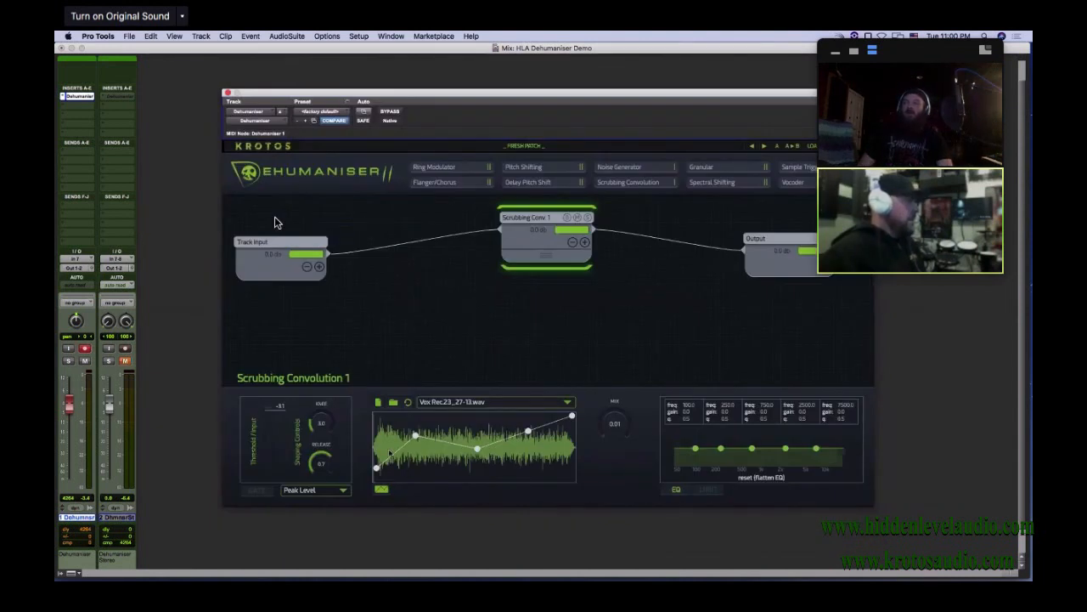
Level the first three points of the scrubbing curve near the upper middle of the waveform
{"action": "left_click_drag", "start_coordinate": [376, 467], "coordinate": [371, 435]}
{"action": "left_click", "coordinate": [418, 434]}
{"action": "left_click_drag", "start_coordinate": [476, 449], "coordinate": [478, 431]}
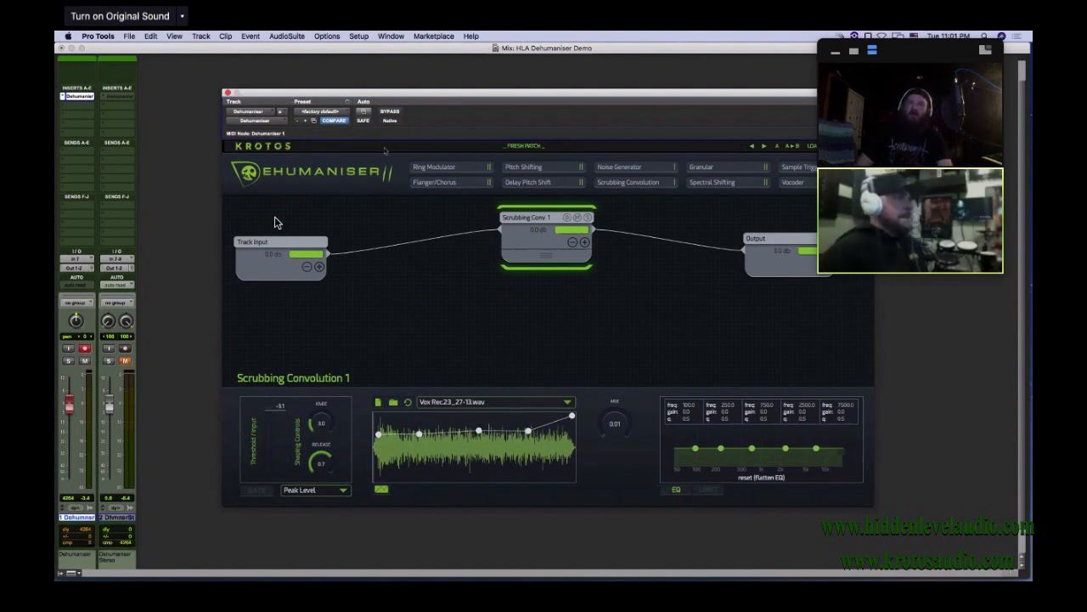
Shape the convolution EQ with cuts near 865 Hz and 8.2 kHz, and raise the Mix to 1.00
{"action": "left_click_drag", "start_coordinate": [816, 448], "coordinate": [783, 458]}
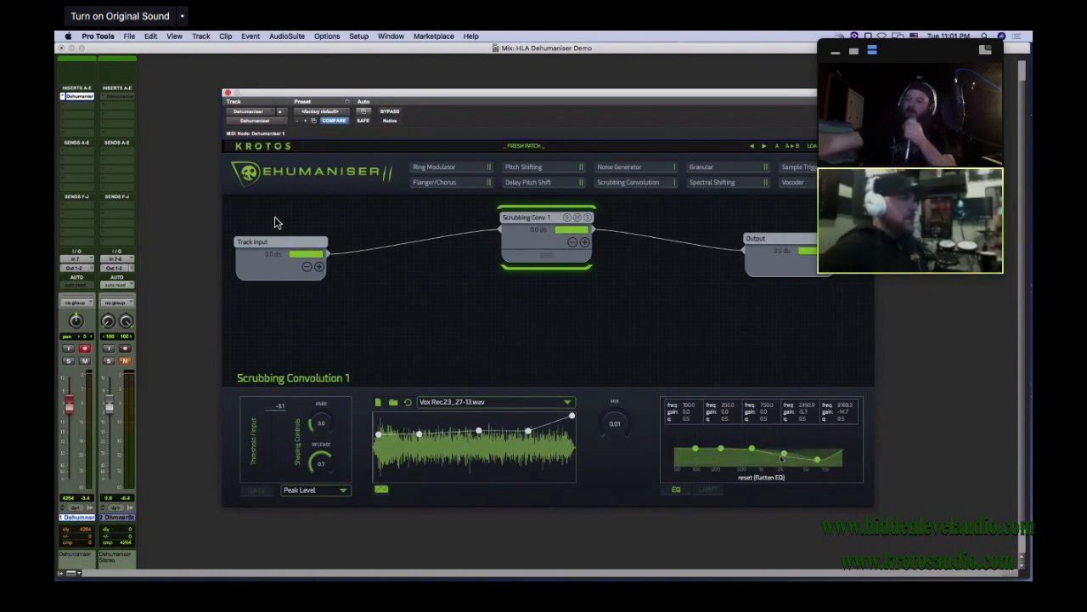
{"action": "left_click_drag", "start_coordinate": [782, 458], "coordinate": [753, 436]}
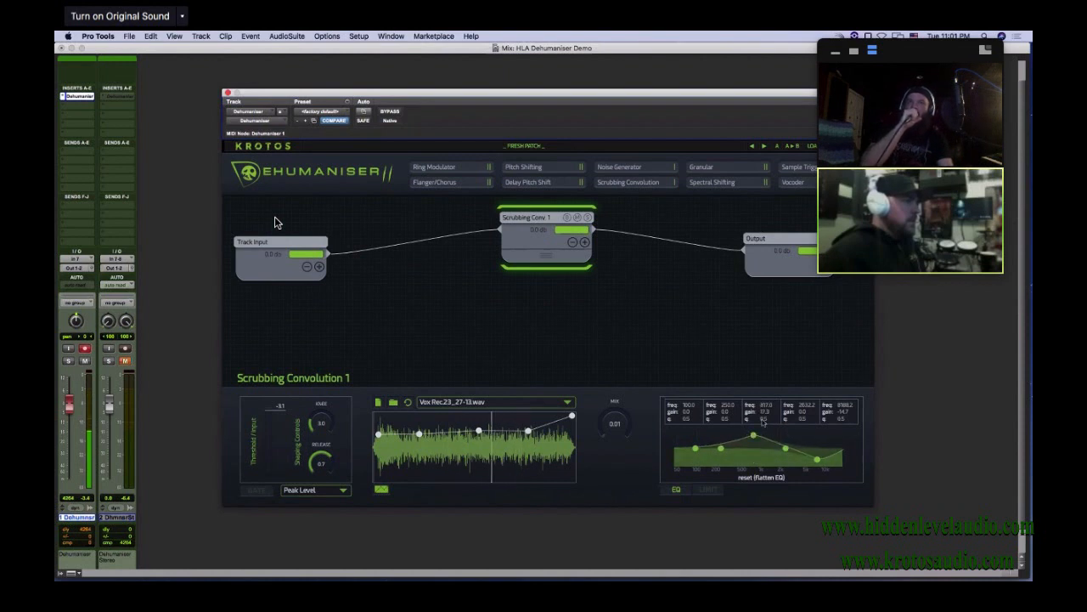
{"action": "left_click_drag", "start_coordinate": [753, 436], "coordinate": [752, 465]}
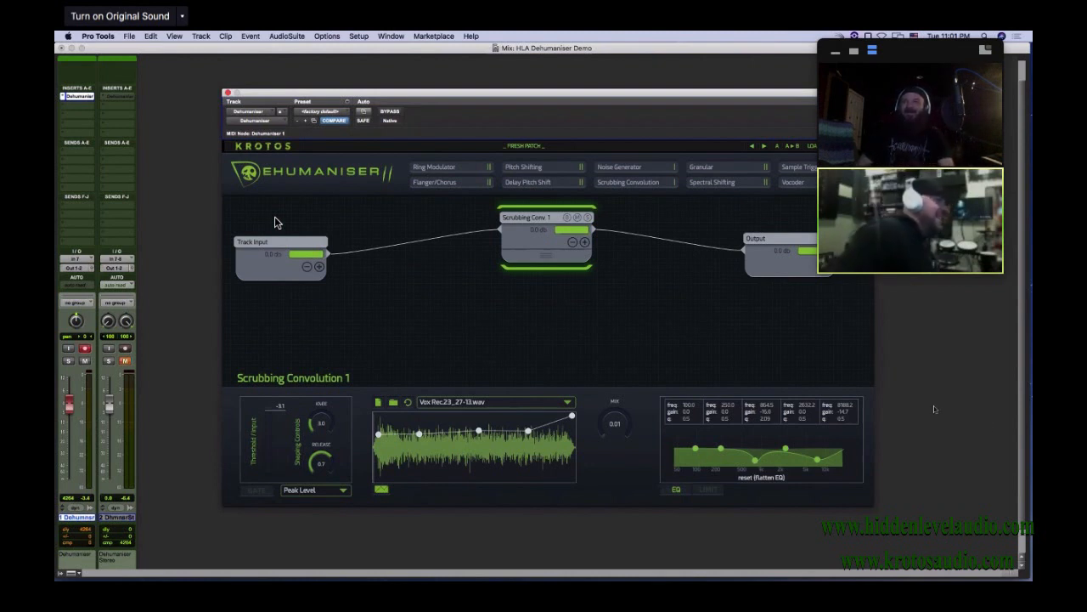
{"action": "left_click_drag", "start_coordinate": [605, 423], "coordinate": [637, 331]}
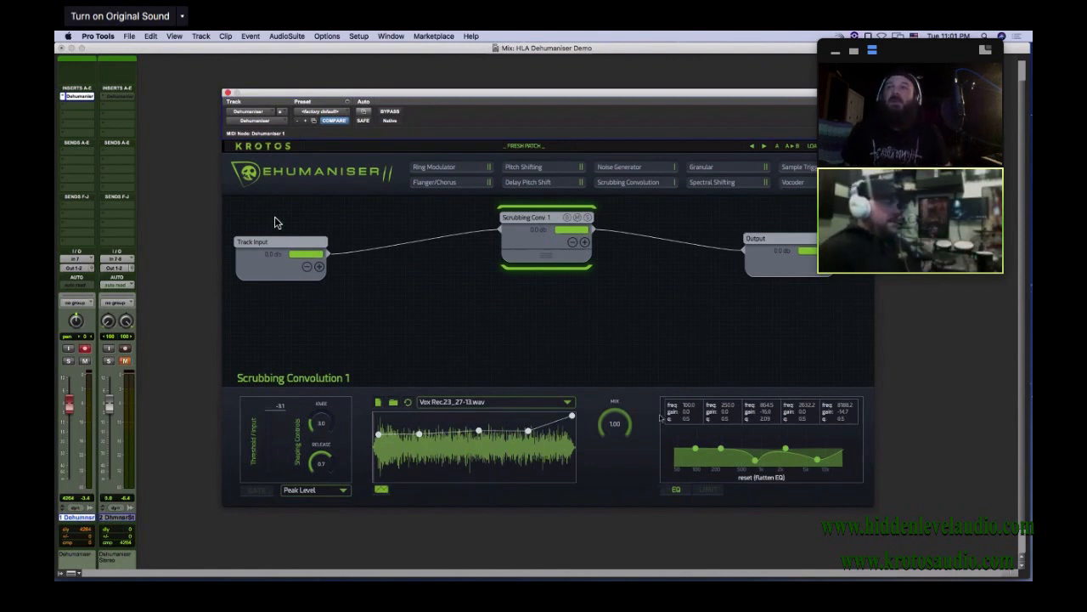
Load the Black leopard_aggressive_throat_grunt_hiss.wav sample and reshape the early part of its scrubbing curve into a dip
{"action": "left_click", "coordinate": [567, 402]}
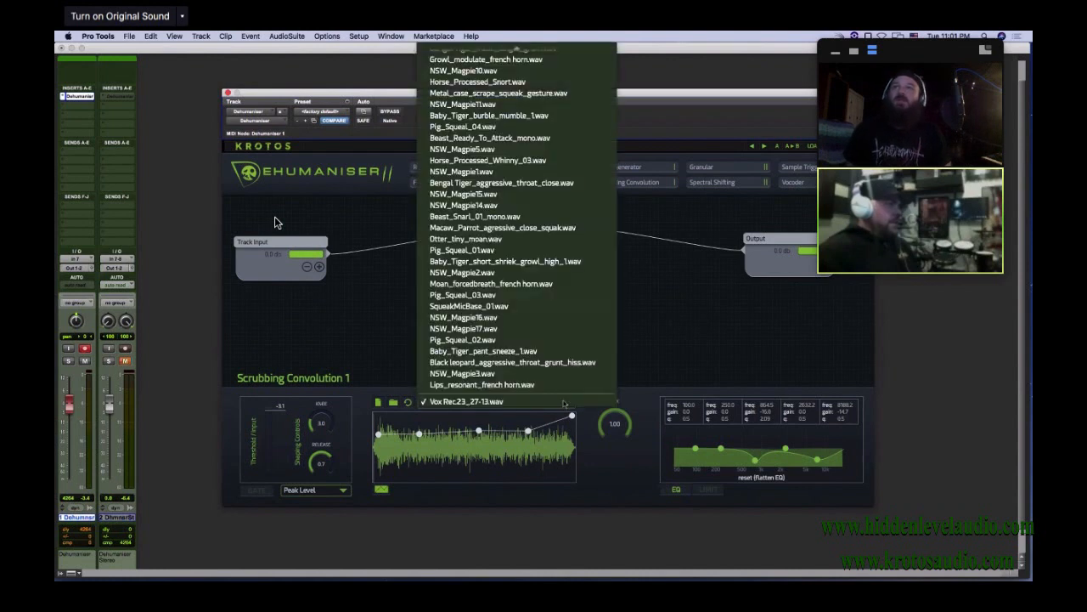
{"action": "scroll", "coordinate": [541, 376], "scroll_direction": "up", "scroll_amount": 10}
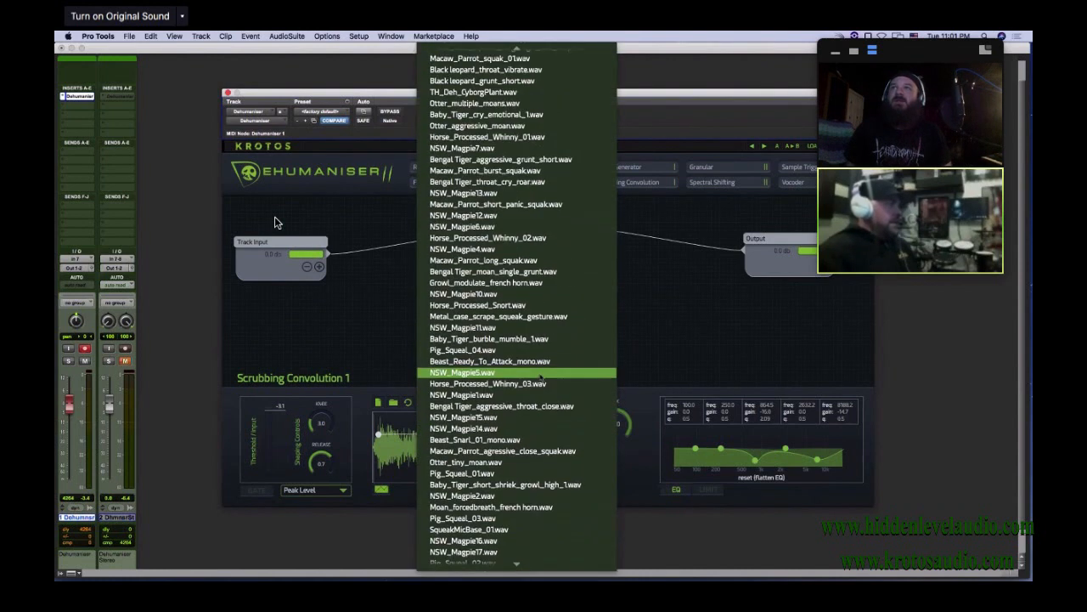
{"action": "scroll", "coordinate": [544, 374], "scroll_direction": "up", "scroll_amount": 10}
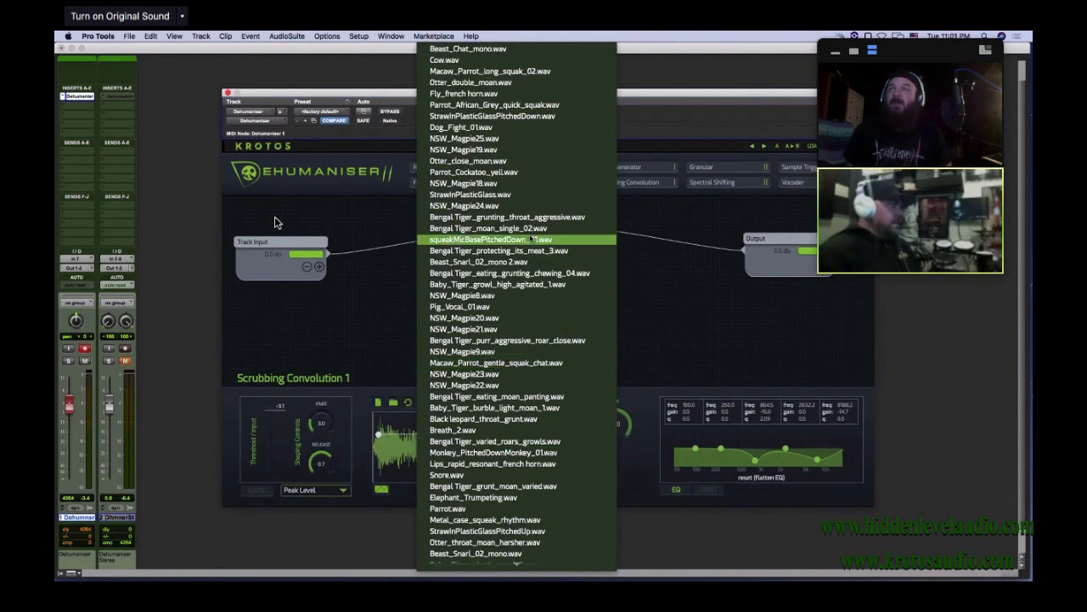
{"action": "scroll", "coordinate": [537, 268], "scroll_direction": "down", "scroll_amount": 10}
{"action": "scroll", "coordinate": [523, 294], "scroll_direction": "down", "scroll_amount": 15}
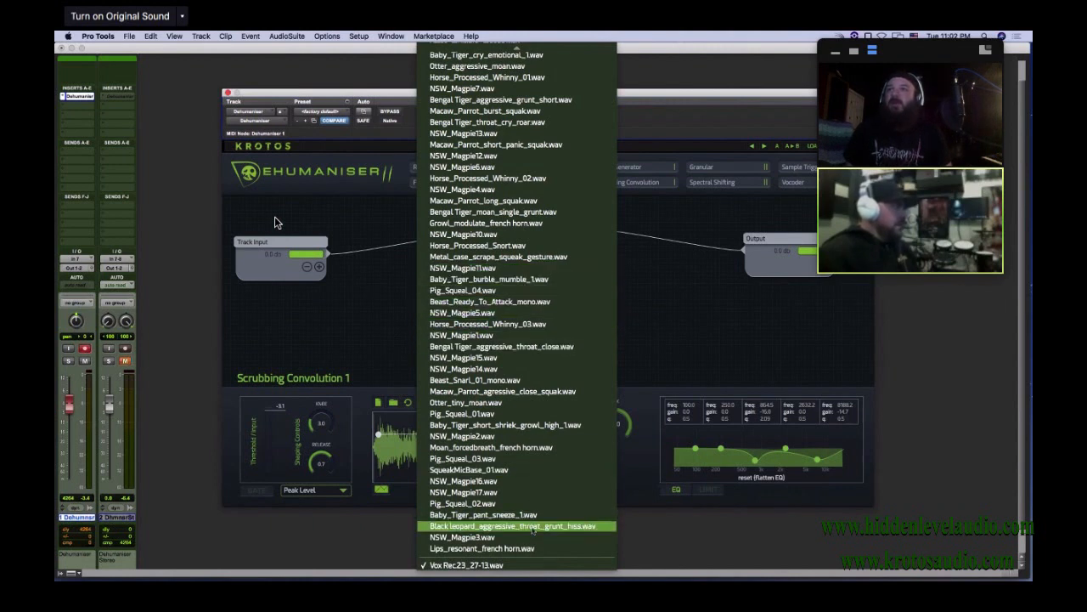
{"action": "left_click", "coordinate": [531, 526]}
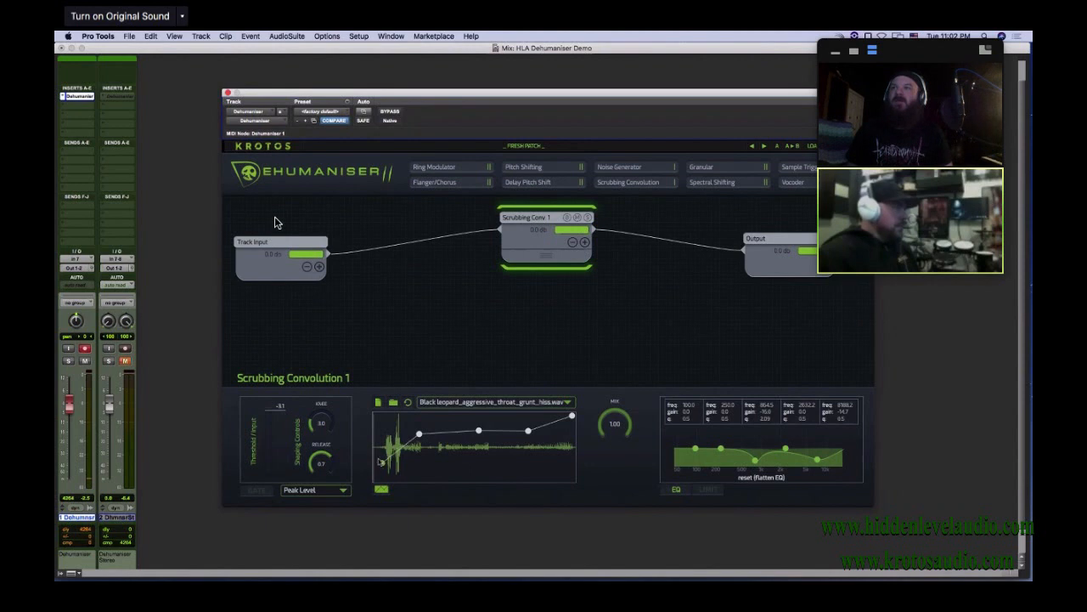
{"action": "mouse_move", "coordinate": [419, 435]}
{"action": "left_mouse_down"}
{"action": "mouse_move", "coordinate": [423, 424]}
{"action": "mouse_move", "coordinate": [480, 433]}
{"action": "mouse_move", "coordinate": [428, 437]}
{"action": "mouse_move", "coordinate": [430, 445]}
{"action": "left_mouse_up"}
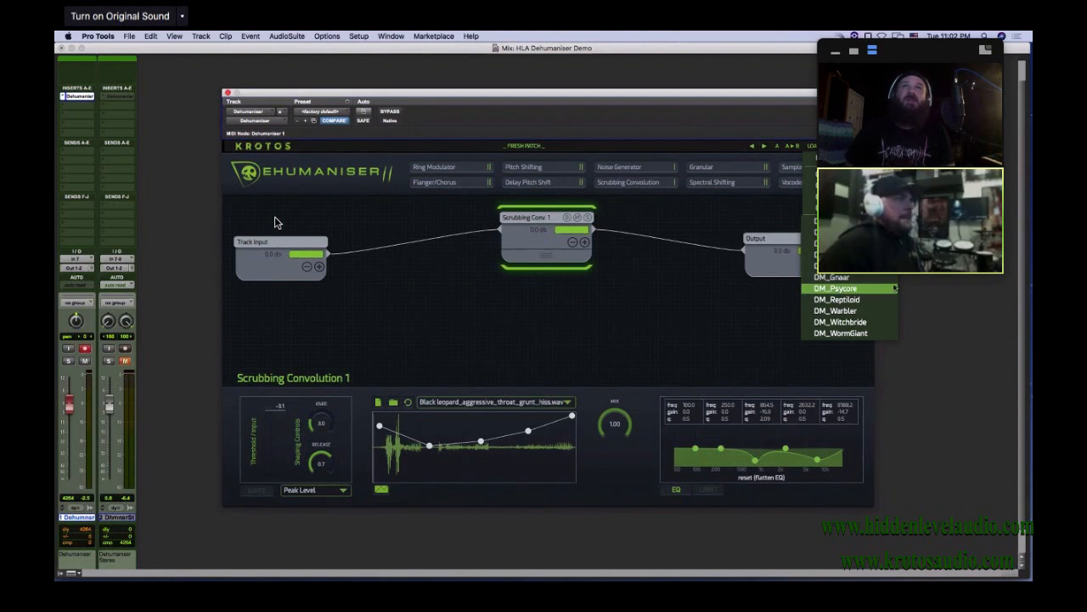
Load the DM_Psycore preset and play part of the recorded clip on the Dehumaniser track through it
{"action": "left_click", "coordinate": [864, 293]}
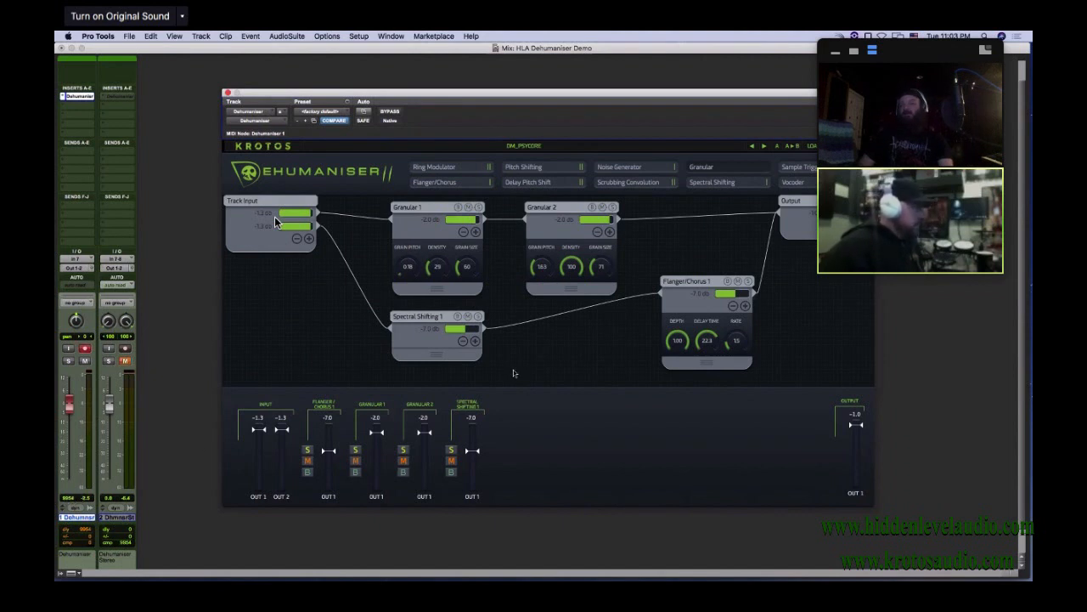
{"action": "key", "text": "super+equal"}
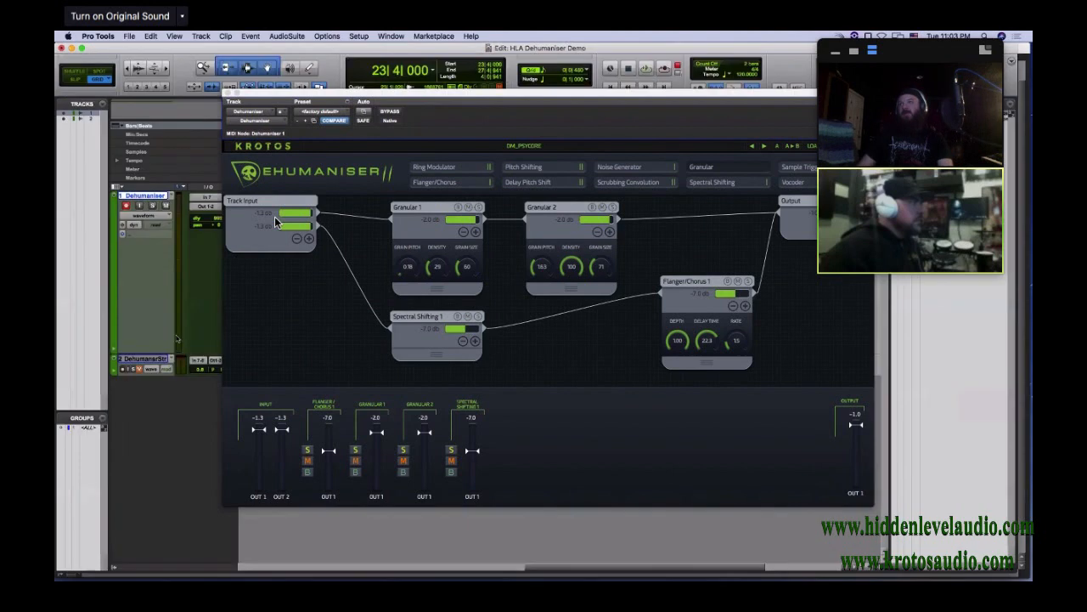
{"action": "left_click_drag", "start_coordinate": [343, 92], "coordinate": [314, 362]}
{"action": "key", "text": "space"}
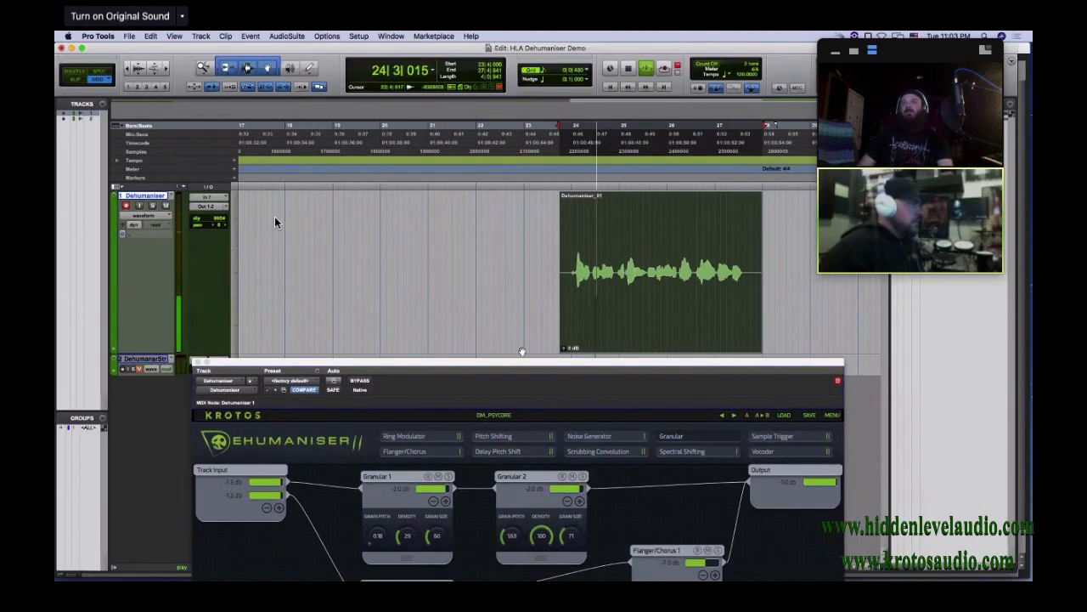
{"action": "key", "text": "space"}
Bring the plug-in window back into full view and return to the Mix window
{"action": "left_click_drag", "start_coordinate": [515, 361], "coordinate": [527, 129]}
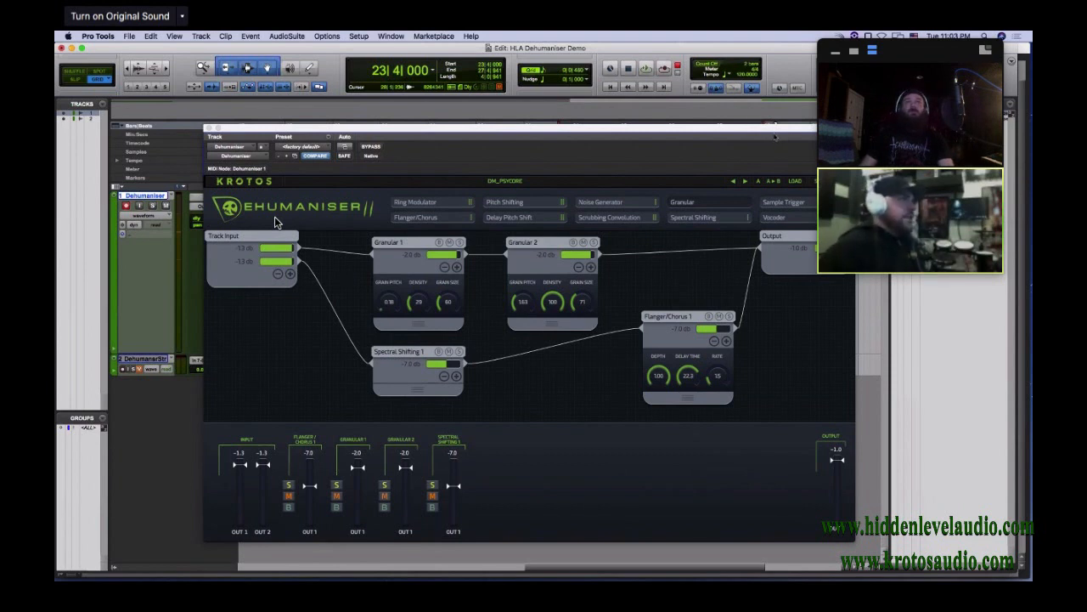
{"action": "left_click_drag", "start_coordinate": [731, 129], "coordinate": [798, 108]}
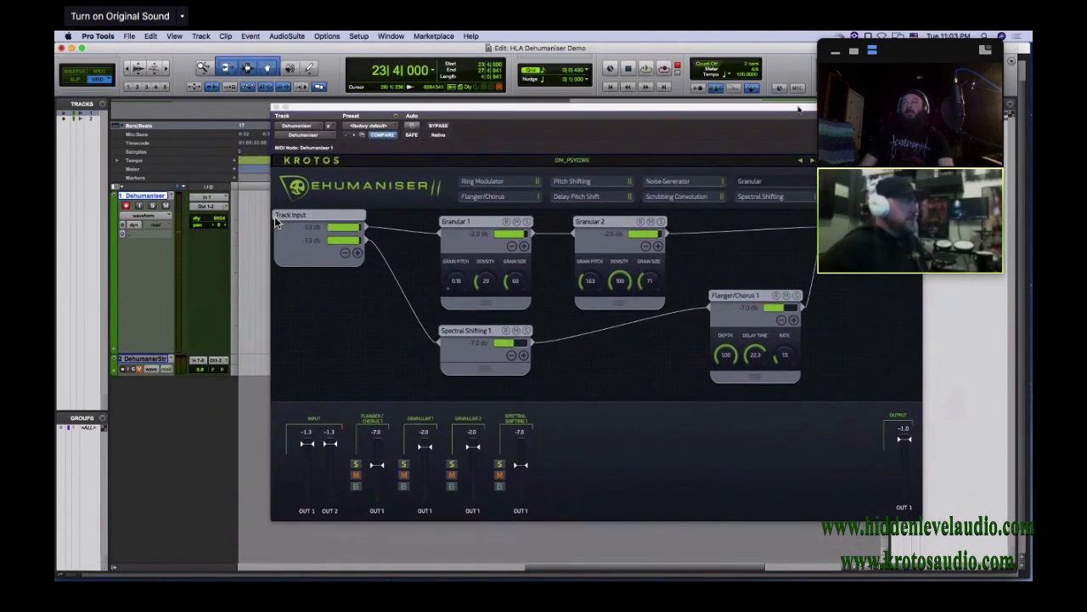
{"action": "key", "text": "super+equal"}
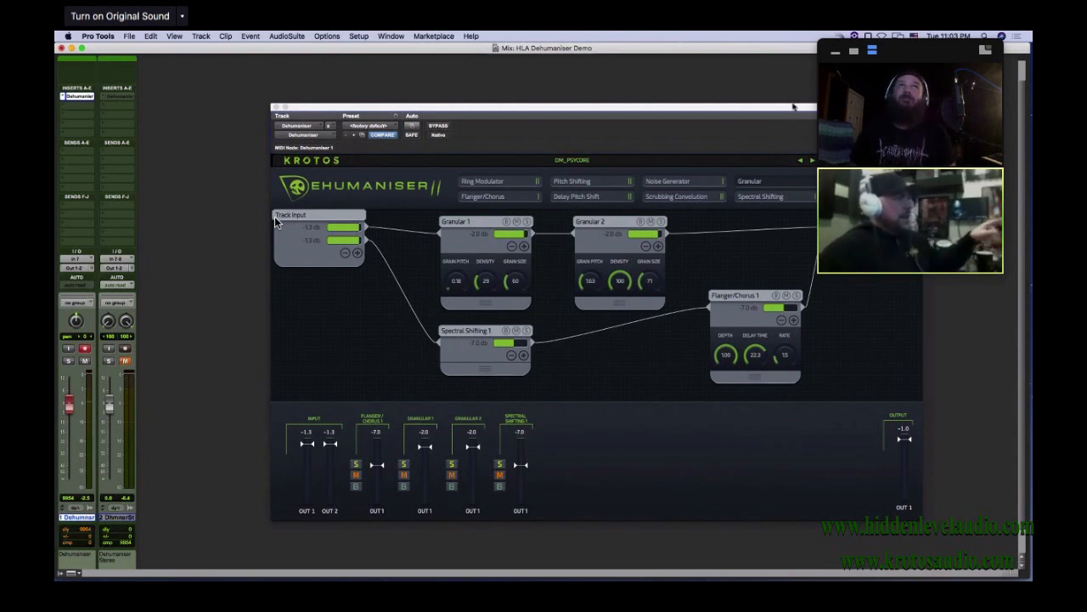
{"action": "left_click_drag", "start_coordinate": [792, 107], "coordinate": [720, 95]}
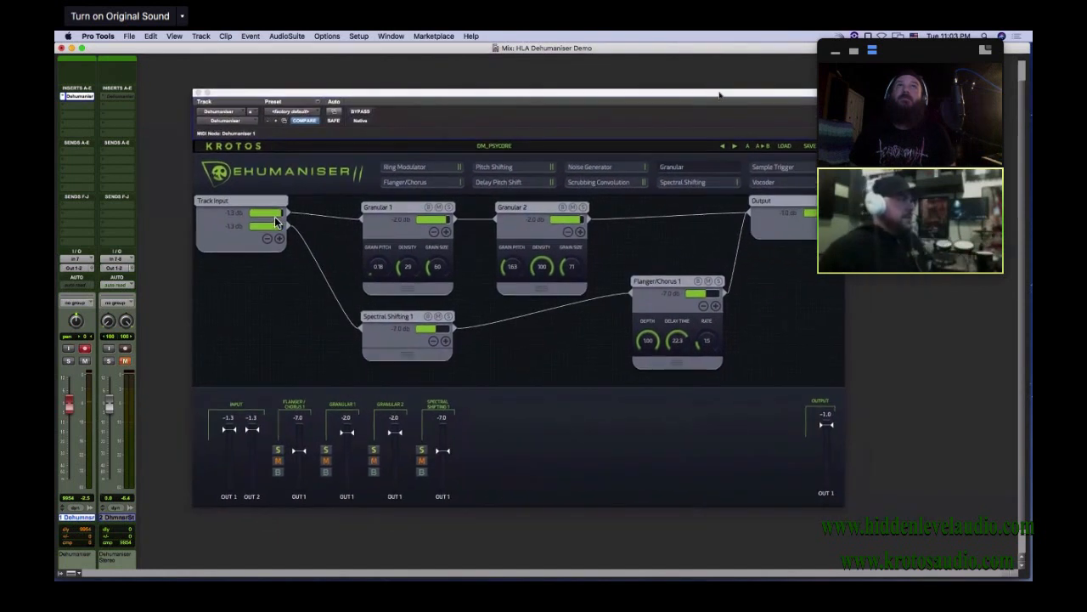
Load the Fresh Patch preset and move the Output and Track Input modules farther apart
{"action": "left_click", "coordinate": [784, 146]}
{"action": "left_click", "coordinate": [801, 230]}
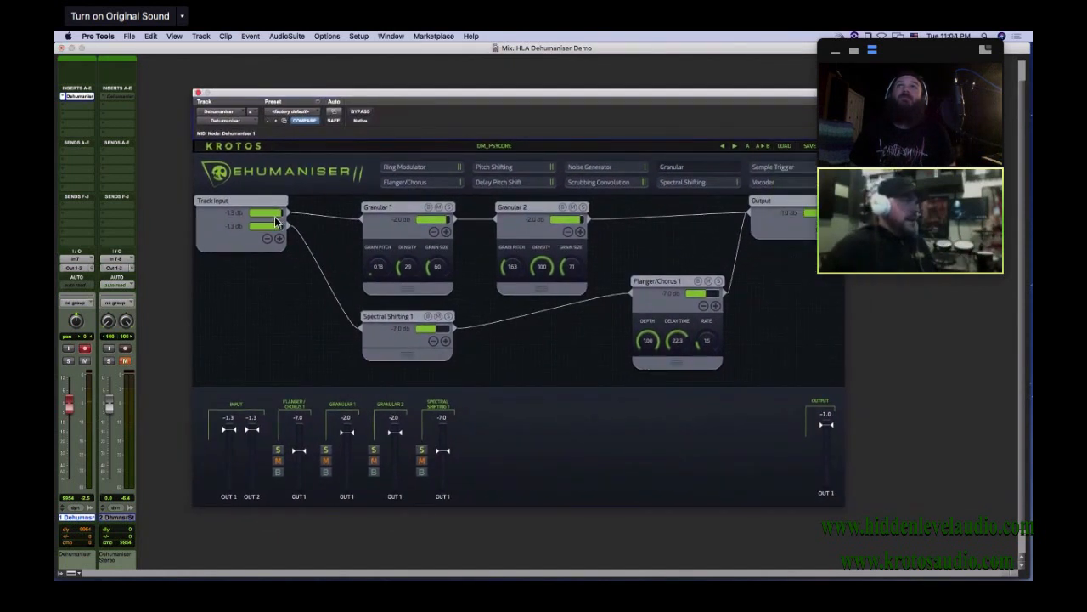
{"action": "left_click_drag", "start_coordinate": [644, 262], "coordinate": [744, 240]}
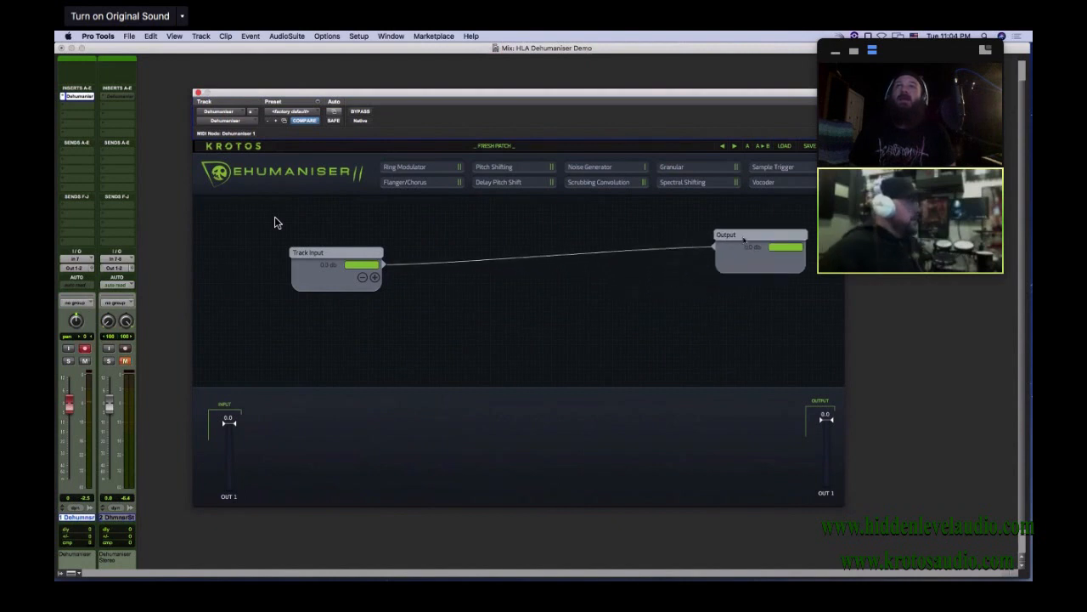
{"action": "left_click_drag", "start_coordinate": [349, 260], "coordinate": [302, 228]}
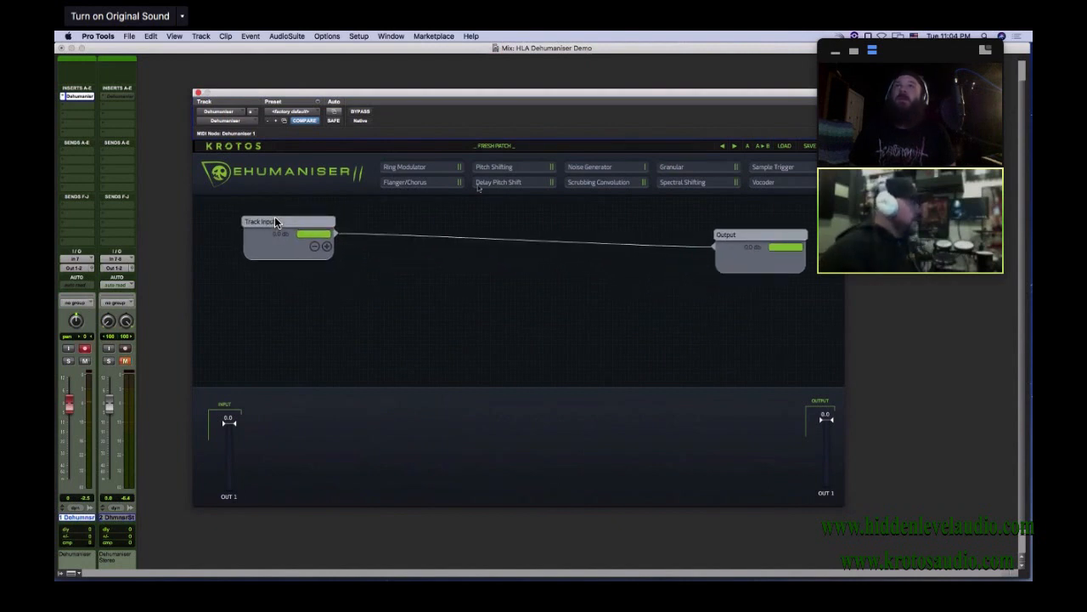
Add a Pitch Shifting module between the end modules and wire Track Input through it to Output
{"action": "left_click_drag", "start_coordinate": [504, 166], "coordinate": [449, 212]}
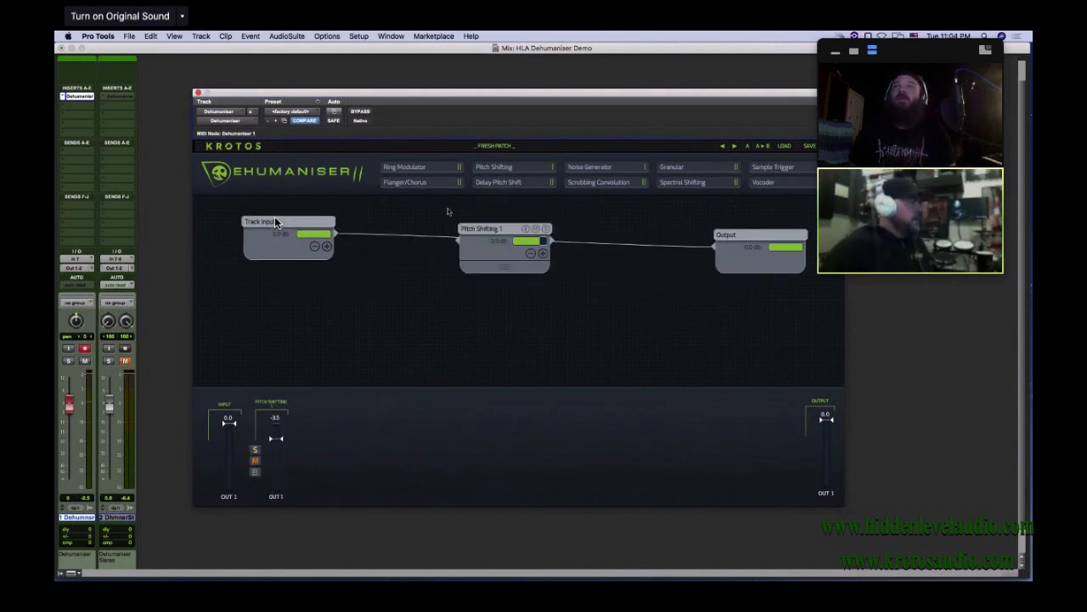
{"action": "double_click", "coordinate": [336, 234]}
{"action": "left_click_drag", "start_coordinate": [337, 234], "coordinate": [457, 240]}
{"action": "left_click_drag", "start_coordinate": [550, 241], "coordinate": [709, 249]}
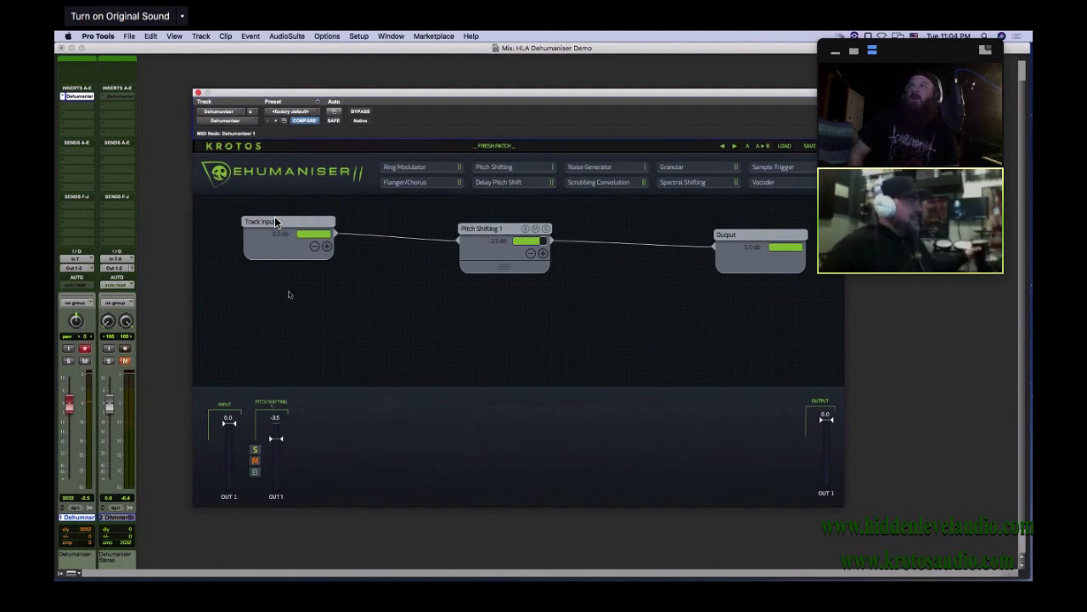
Move Track Input into the workspace's upper corner, expand it to eight outputs and align the Pitch Shifting module with the first one
{"action": "left_click_drag", "start_coordinate": [286, 221], "coordinate": [256, 200]}
{"action": "left_click", "coordinate": [298, 225]}
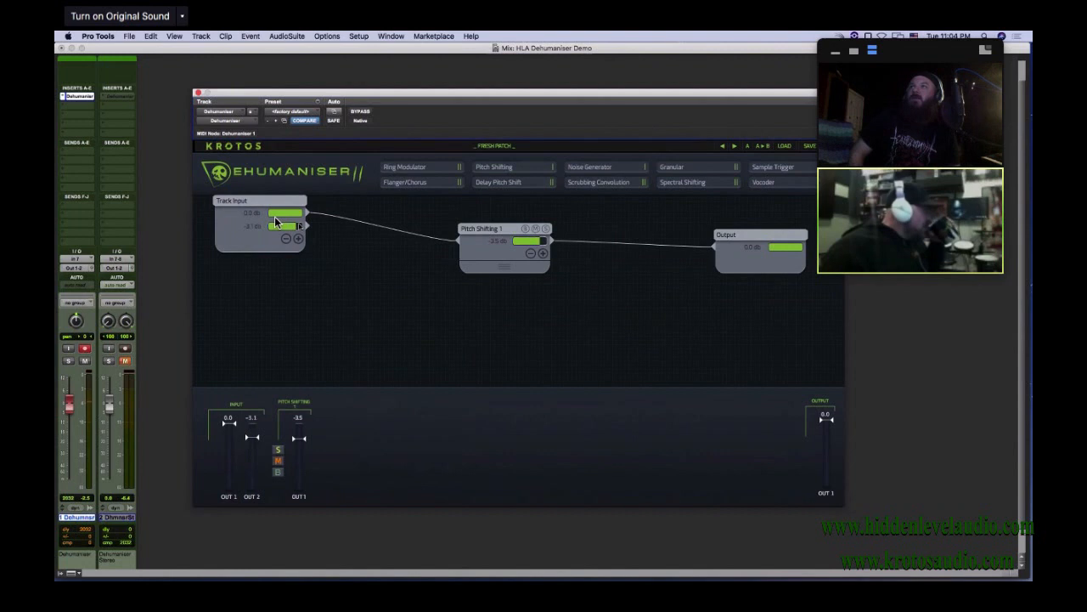
{"action": "left_click", "coordinate": [298, 239]}
{"action": "left_click", "coordinate": [298, 253]}
{"action": "left_click", "coordinate": [299, 266]}
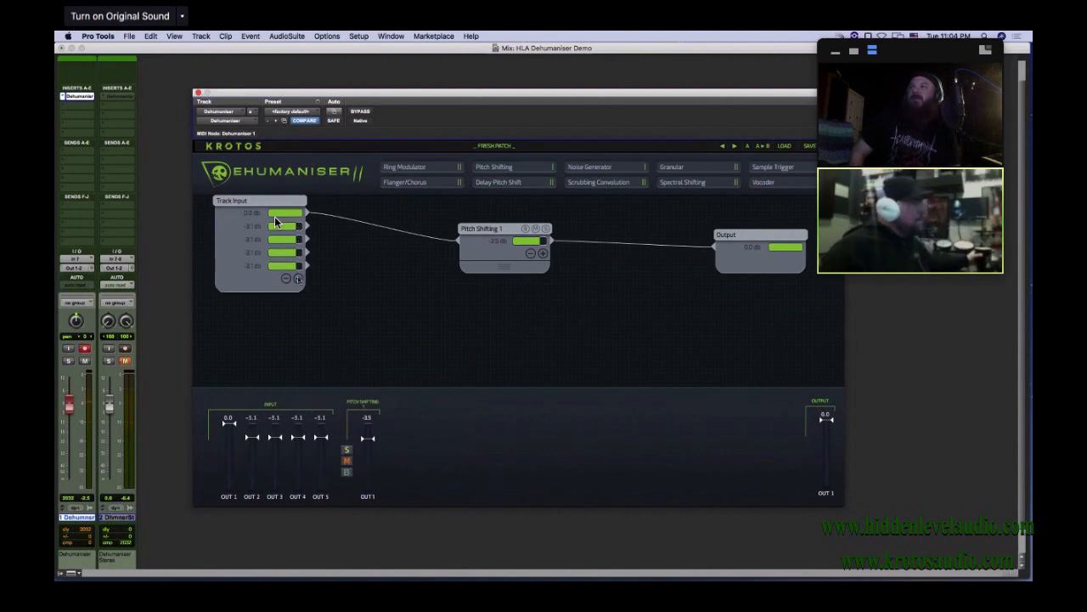
{"action": "left_click", "coordinate": [298, 279]}
{"action": "left_click", "coordinate": [298, 292]}
{"action": "left_click", "coordinate": [298, 305]}
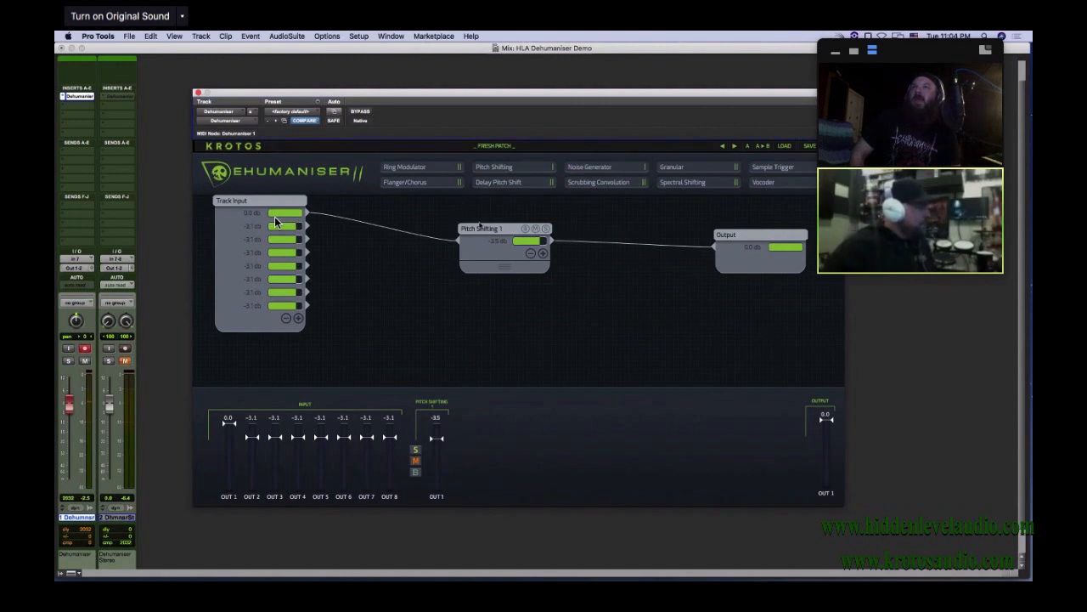
{"action": "left_click_drag", "start_coordinate": [480, 225], "coordinate": [469, 197]}
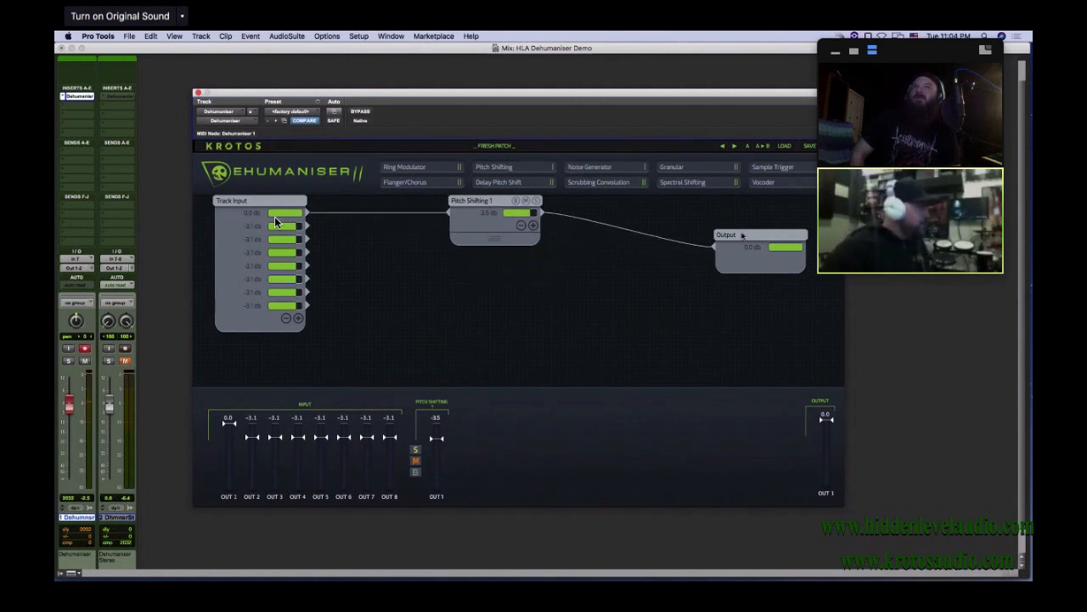
Align the Output module with Pitch Shifting 1 and wire Track Input's second output directly to Output
{"action": "left_click_drag", "start_coordinate": [742, 236], "coordinate": [776, 201]}
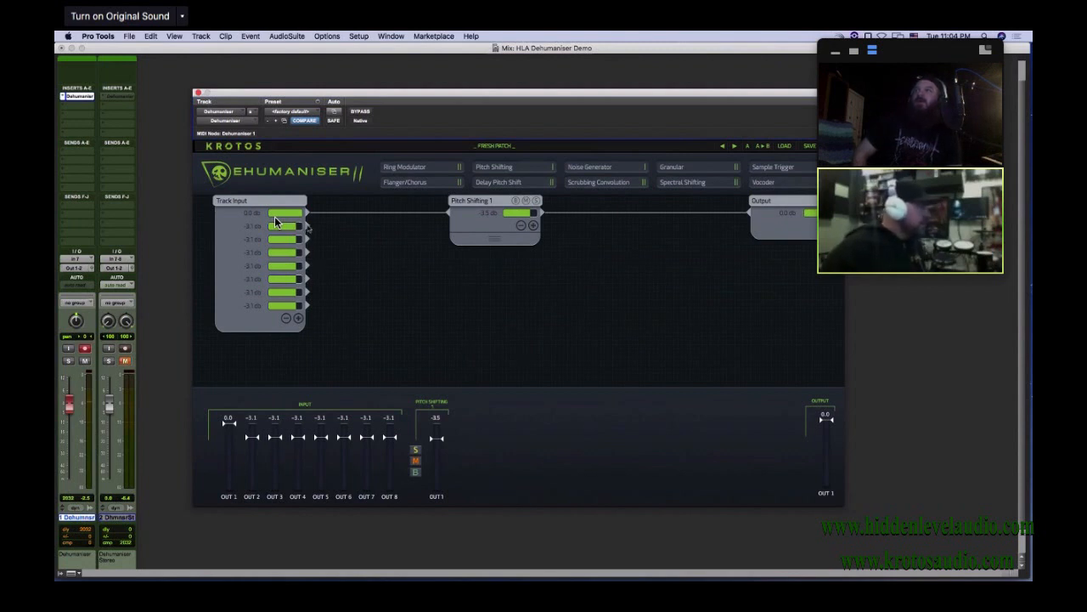
{"action": "left_click_drag", "start_coordinate": [309, 228], "coordinate": [750, 218]}
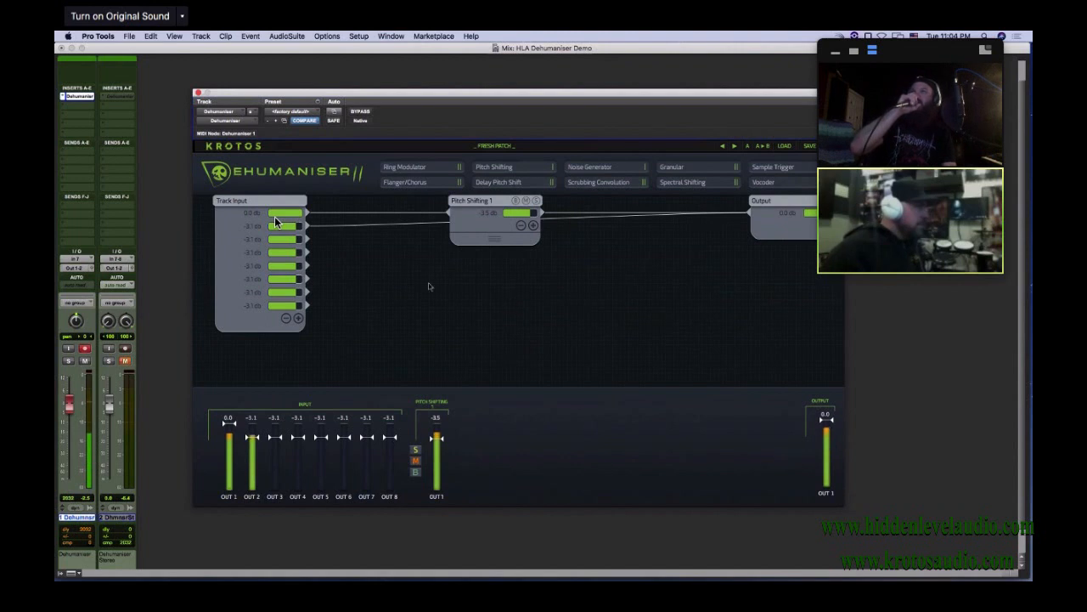
Lower Track Input's first output to -8.3 dB and disconnect its second output from the Output module
{"action": "mouse_move", "coordinate": [298, 215]}
{"action": "left_mouse_down"}
{"action": "mouse_move", "coordinate": [270, 218]}
{"action": "mouse_move", "coordinate": [298, 219]}
{"action": "mouse_move", "coordinate": [286, 219]}
{"action": "left_mouse_up"}
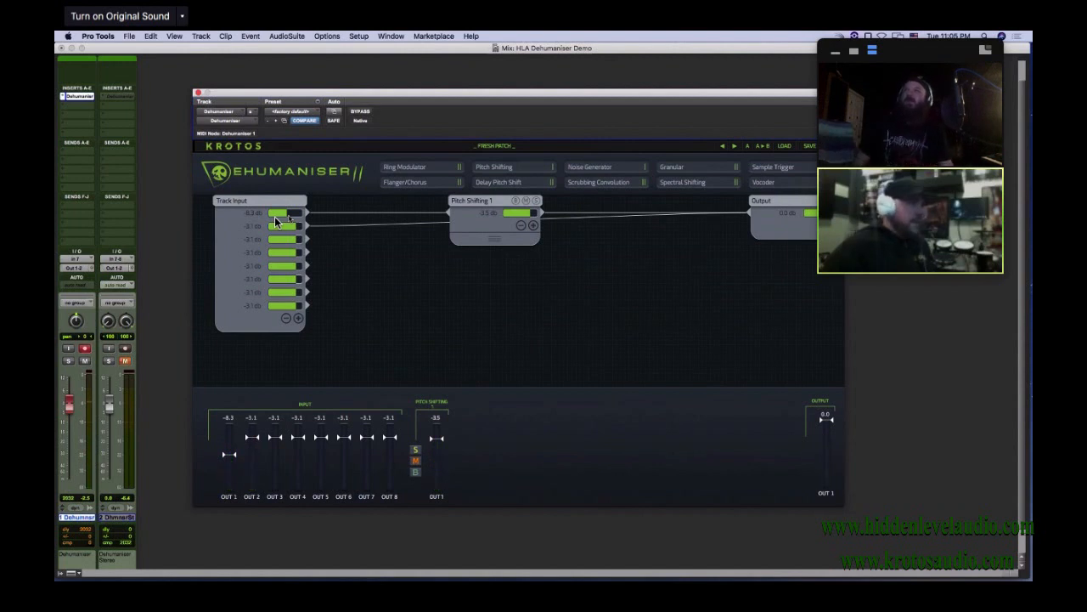
{"action": "left_click_drag", "start_coordinate": [308, 226], "coordinate": [352, 243]}
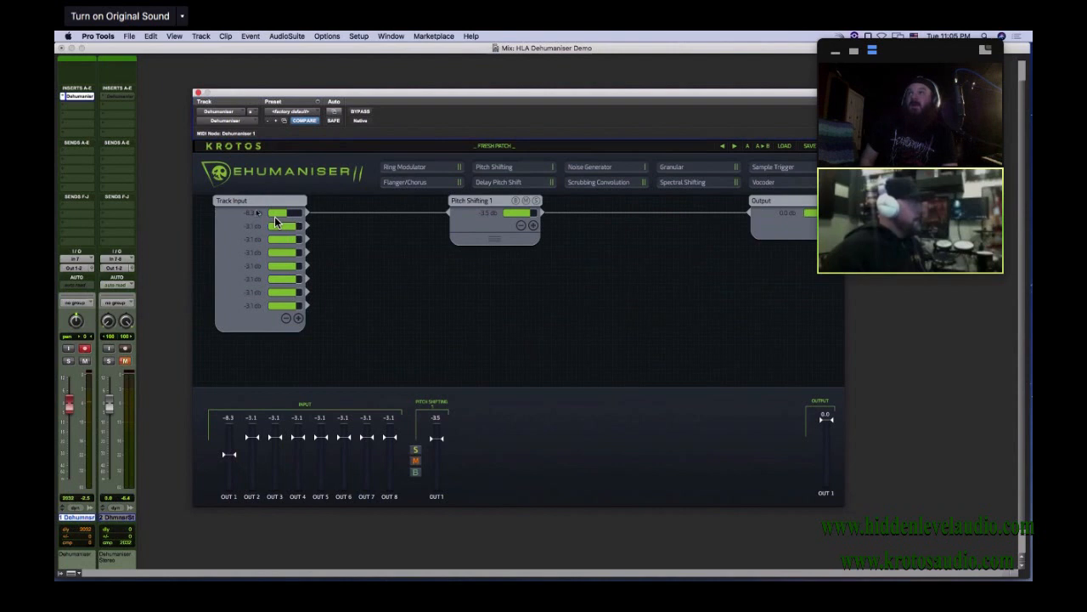
Move Pitch Shifting 1 closer to Track Input and expand it to five outputs
{"action": "left_click_drag", "start_coordinate": [470, 204], "coordinate": [441, 204]}
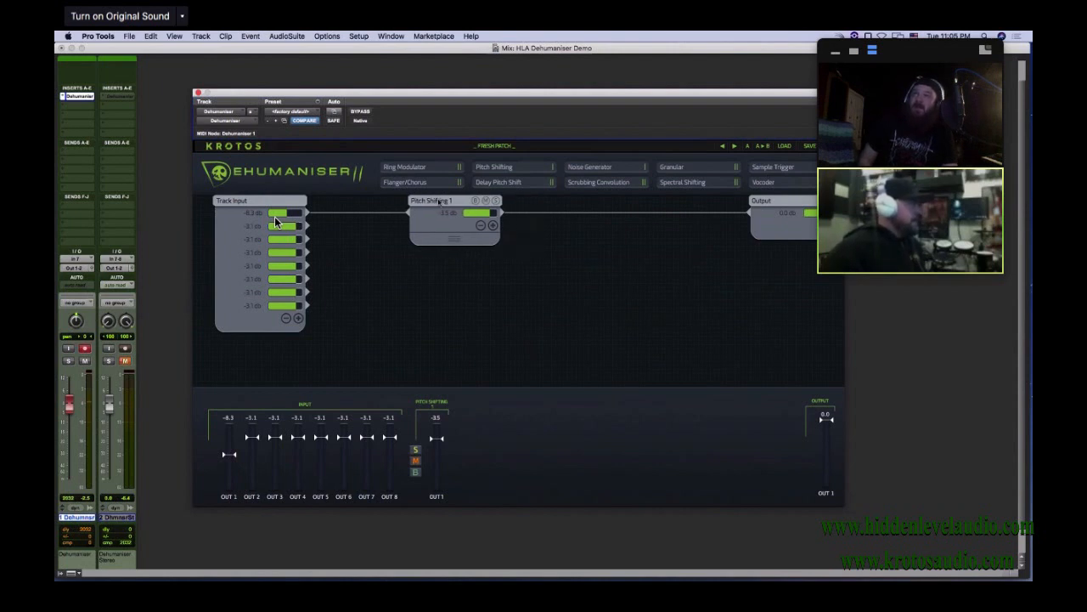
{"action": "left_click", "coordinate": [493, 226]}
{"action": "left_click", "coordinate": [495, 240]}
{"action": "left_click", "coordinate": [493, 252]}
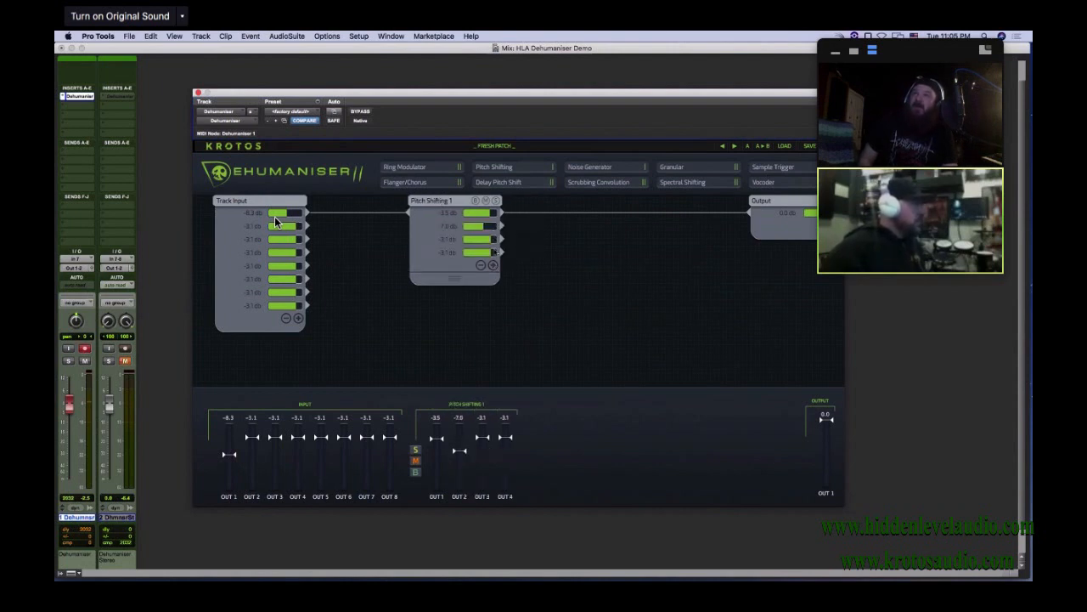
{"action": "left_click", "coordinate": [495, 266]}
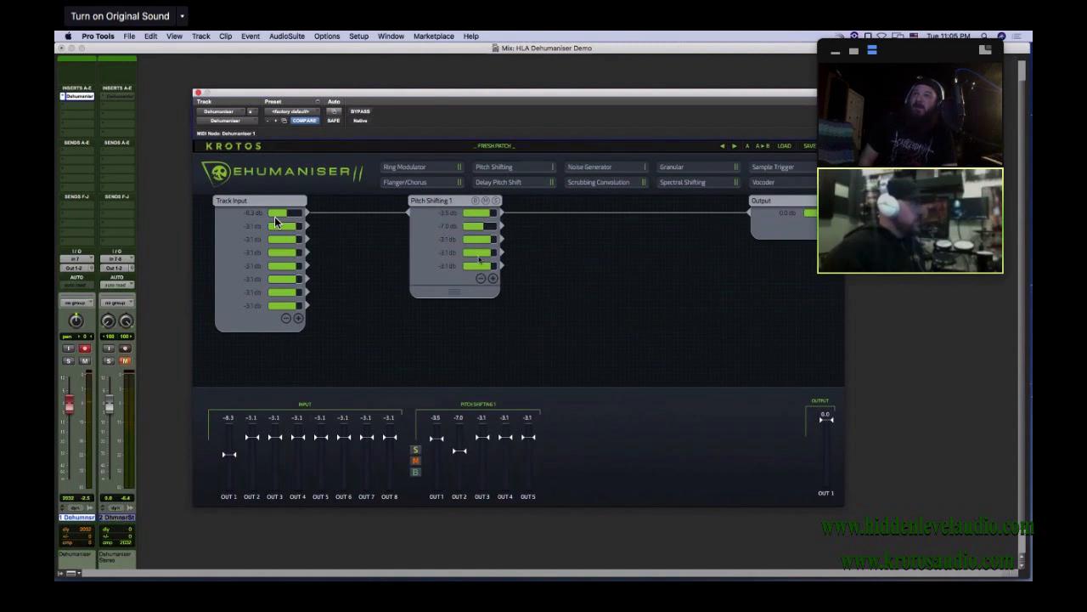
{"action": "left_click_drag", "start_coordinate": [446, 201], "coordinate": [428, 201]}
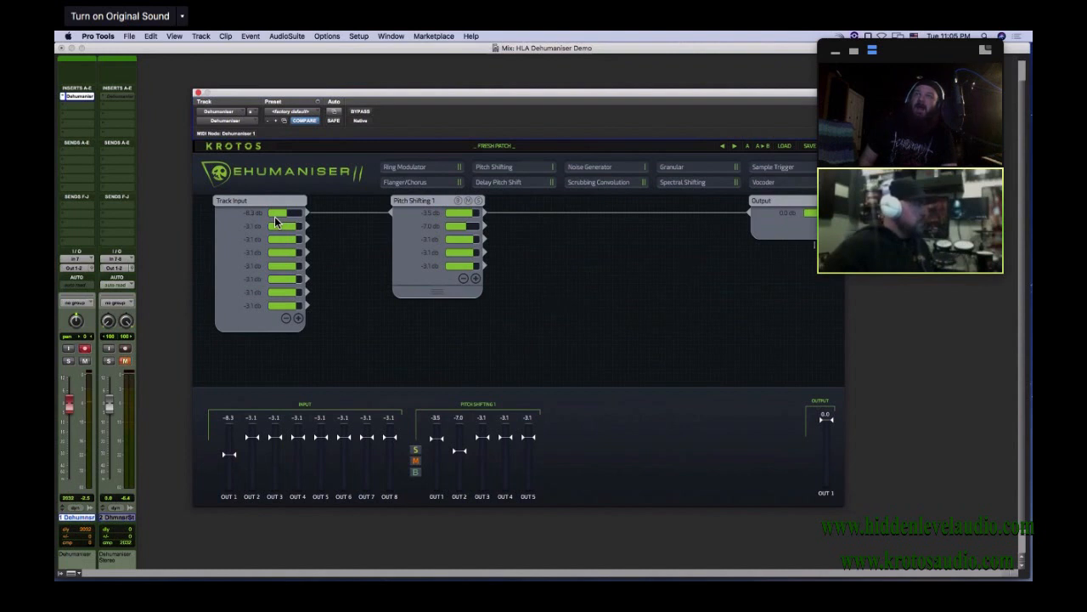
Add a second Pitch Shifting module, wire Pitch Shifting 1's second output through it to Output, and show Pitch Shifting 1's settings
{"action": "left_click_drag", "start_coordinate": [497, 168], "coordinate": [583, 254]}
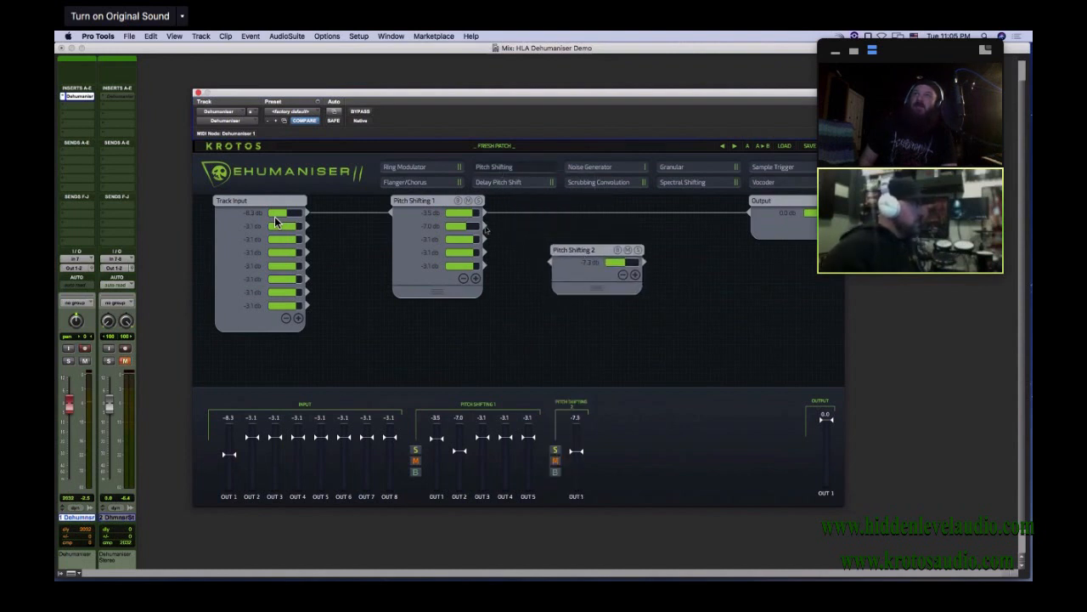
{"action": "left_click_drag", "start_coordinate": [485, 229], "coordinate": [552, 263]}
{"action": "left_click_drag", "start_coordinate": [643, 262], "coordinate": [758, 212]}
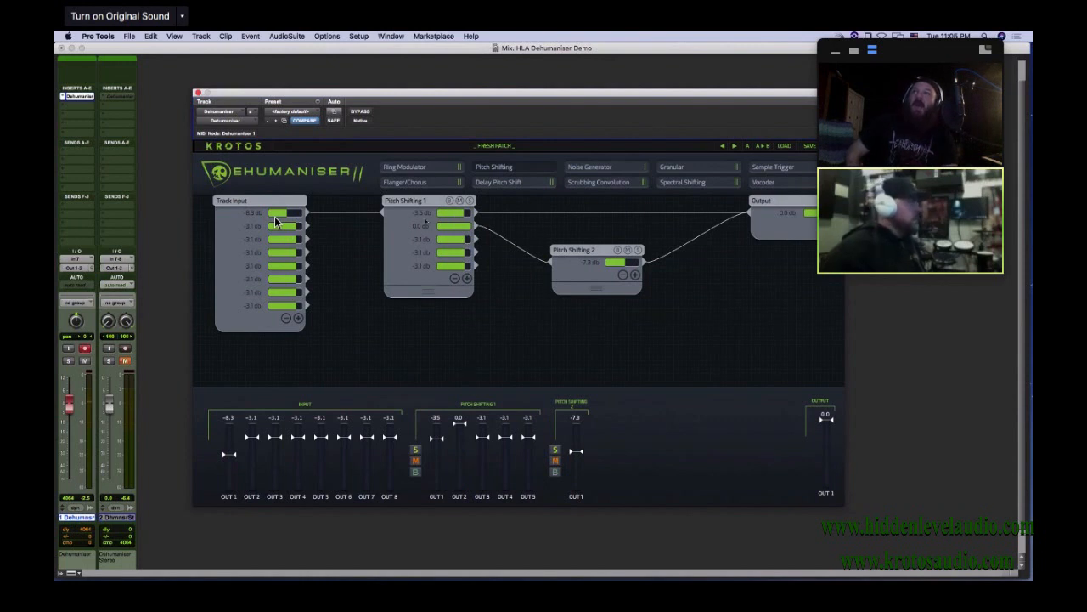
{"action": "left_click", "coordinate": [429, 201]}
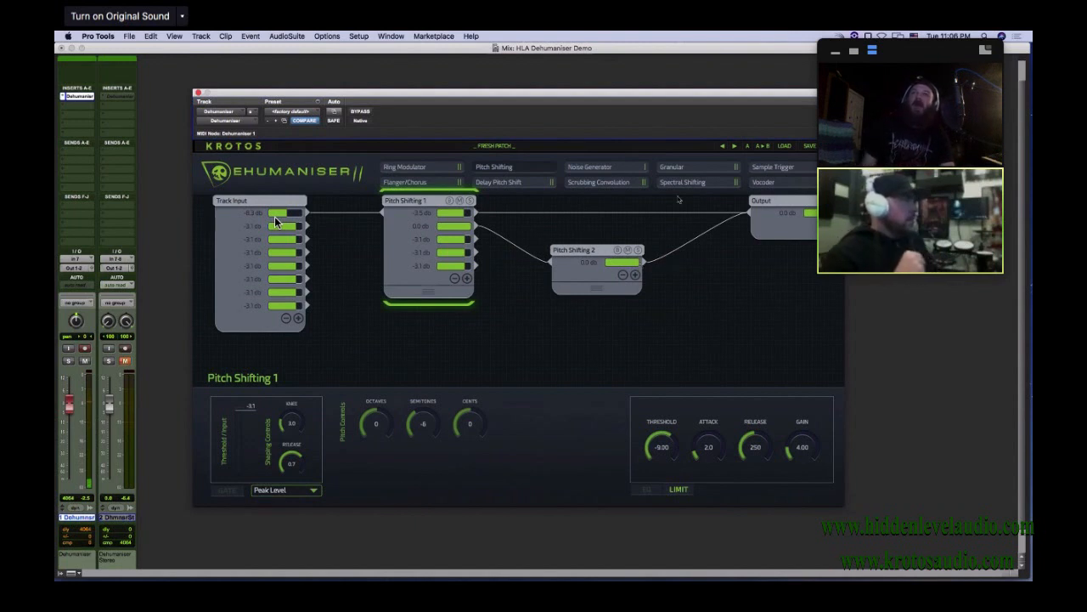
Load the DM_Psycore preset from the factory presets
{"action": "left_click", "coordinate": [794, 146]}
{"action": "mouse_move", "coordinate": [801, 219]}
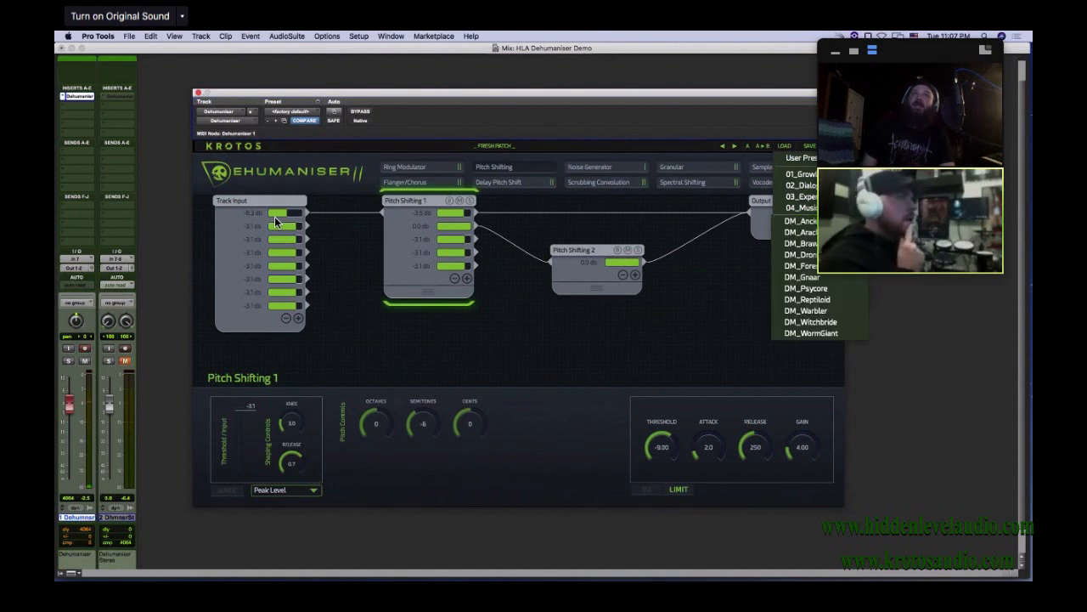
{"action": "left_click", "coordinate": [834, 290]}
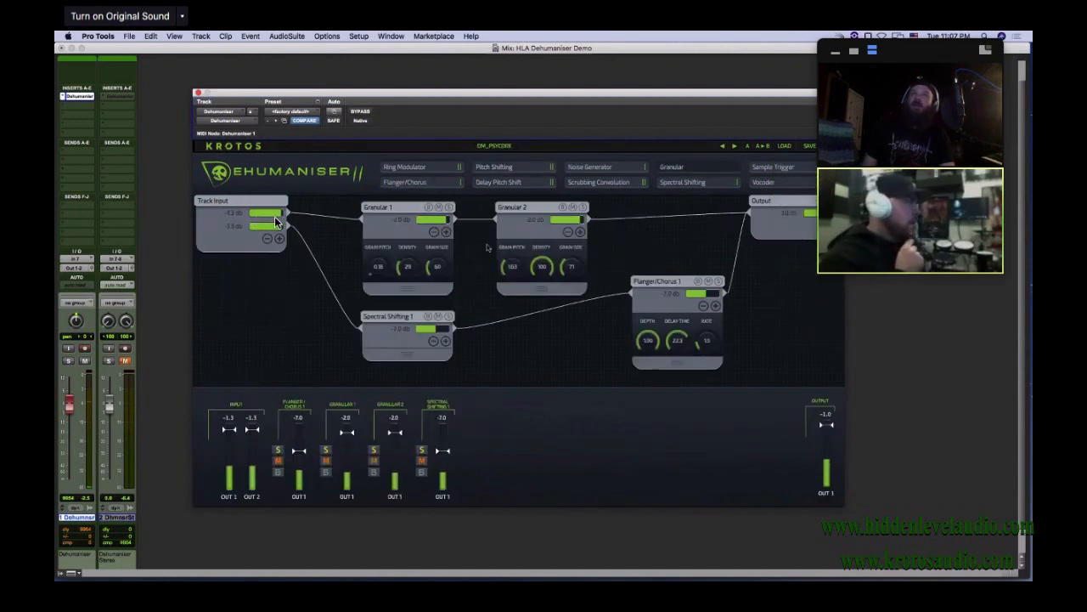
Try the solo switch on Granular 1 and leave the module muted
{"action": "left_click", "coordinate": [449, 207]}
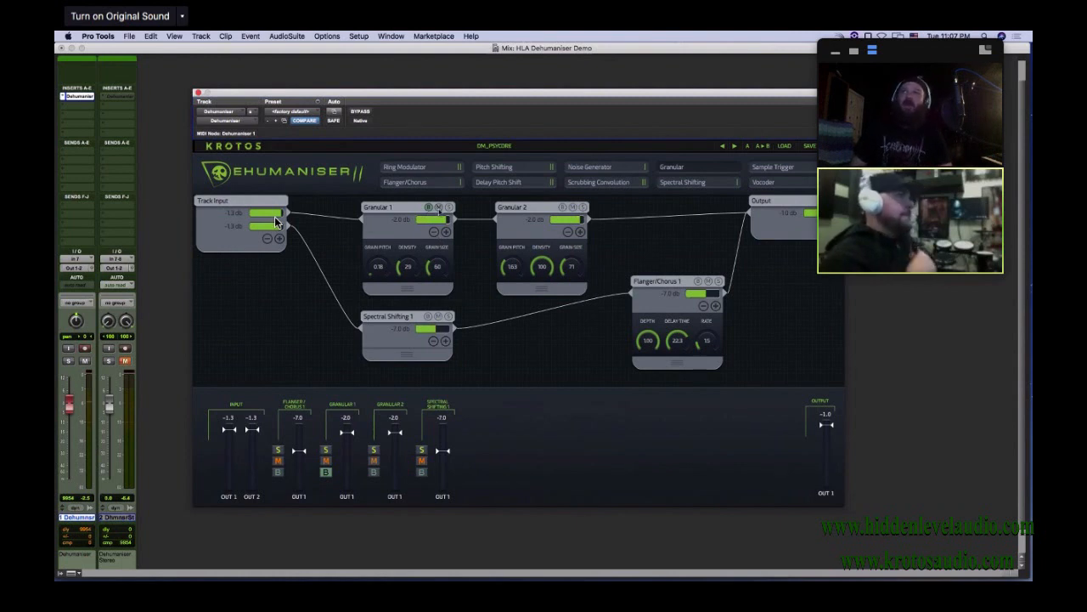
{"action": "left_click", "coordinate": [438, 207]}
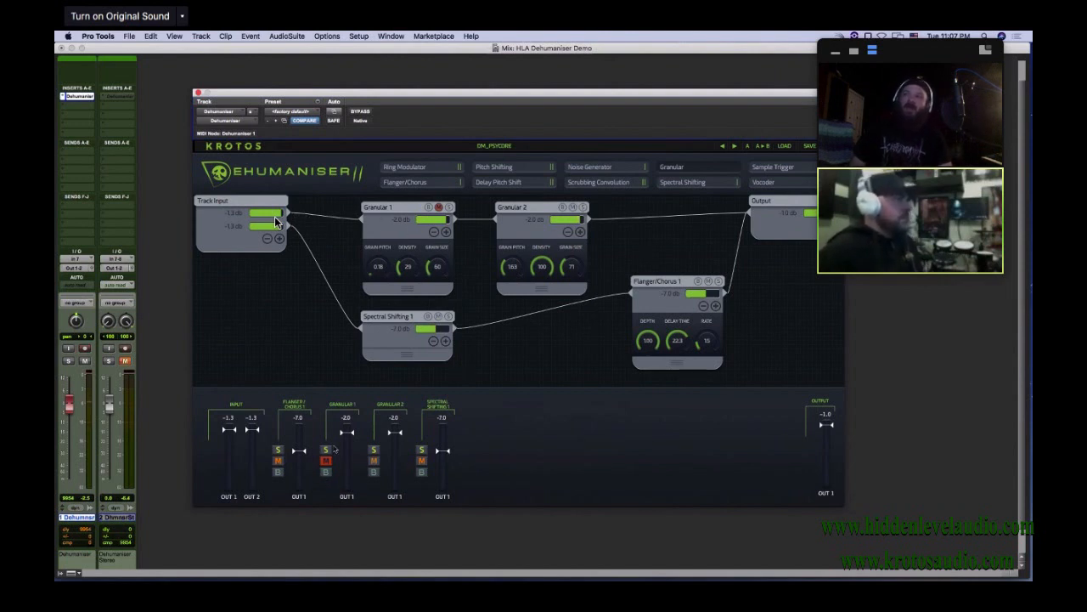
Examine the settings of the Granular 1, Track Input and Output modules
{"action": "left_click", "coordinate": [397, 241]}
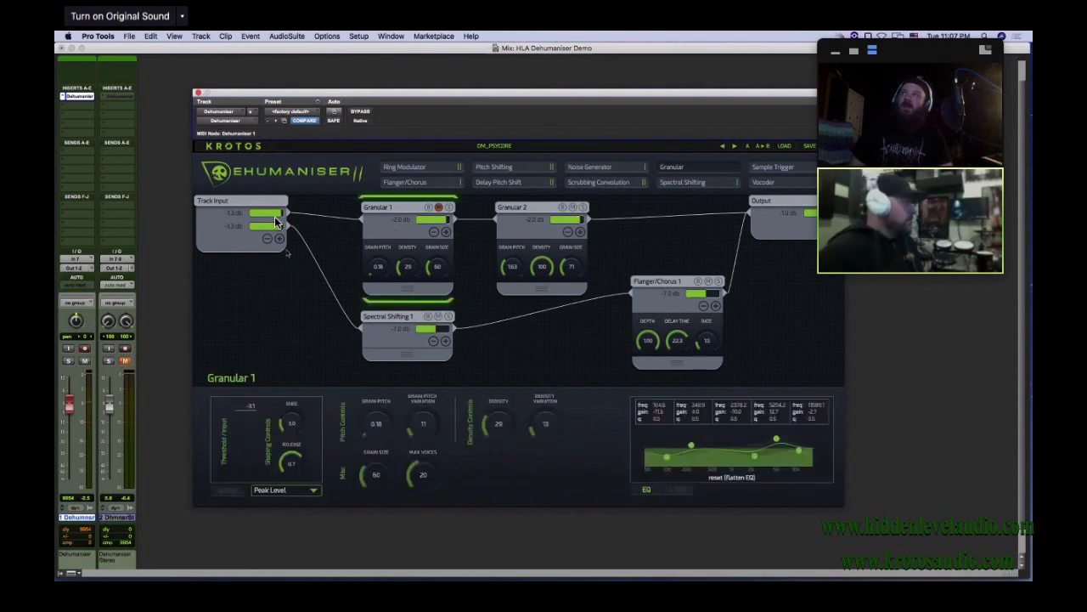
{"action": "left_click", "coordinate": [248, 244]}
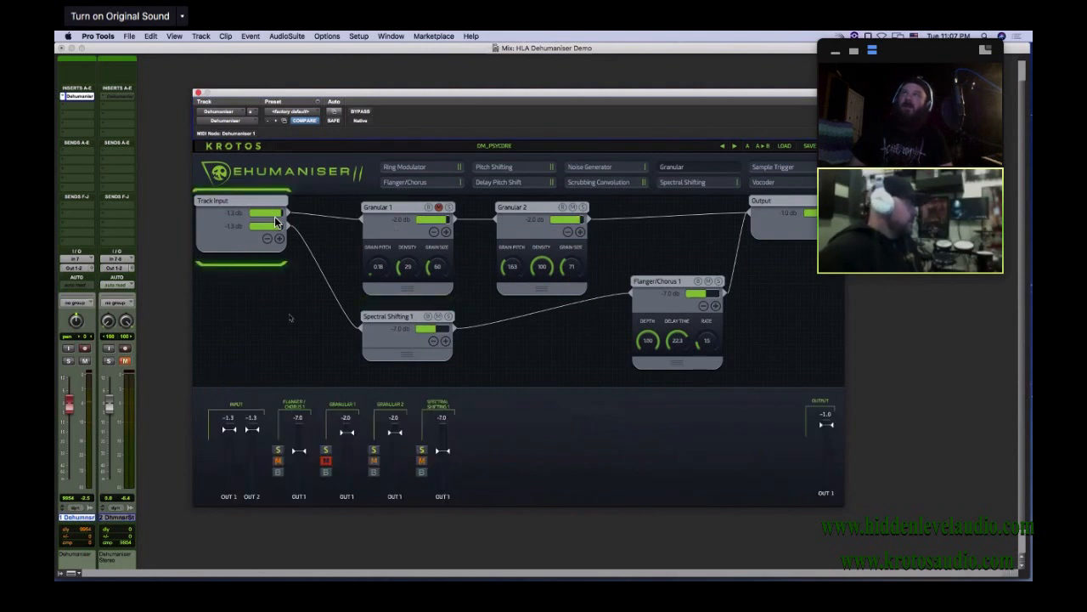
{"action": "left_click", "coordinate": [767, 210]}
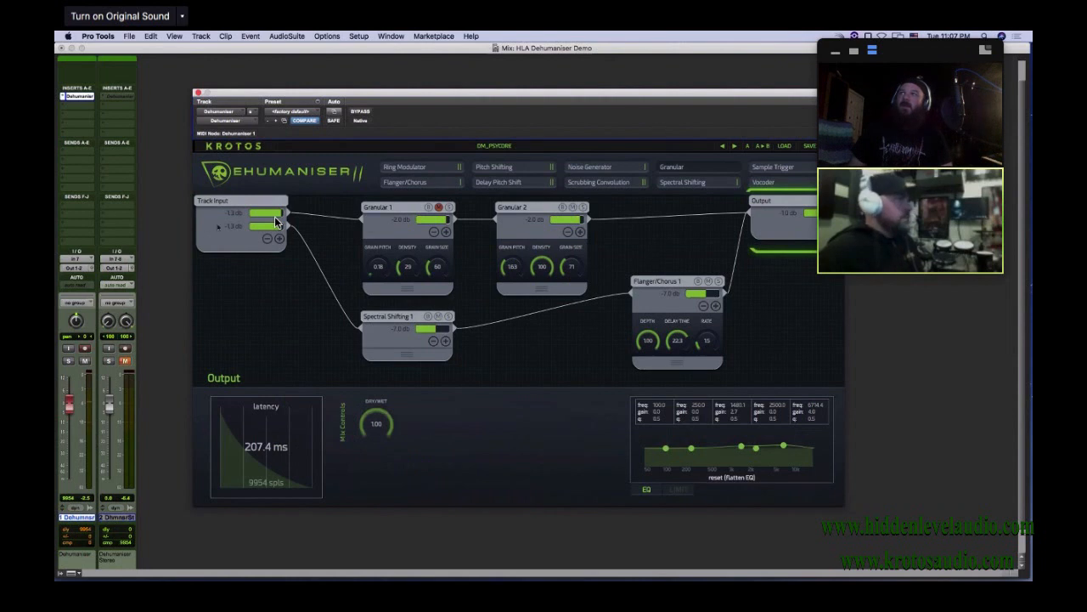
{"action": "left_click", "coordinate": [248, 242]}
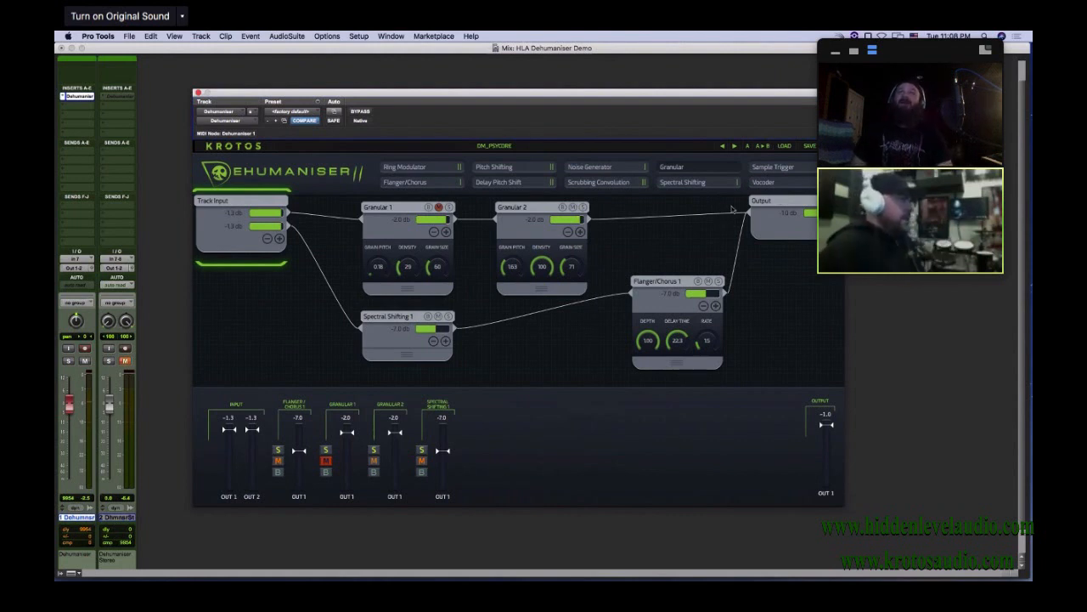
Load the JW Space Big Monster preset and spread out Track Input, Flanger/Chorus 1, Noise Generator and Vocoder 1
{"action": "left_click", "coordinate": [784, 147]}
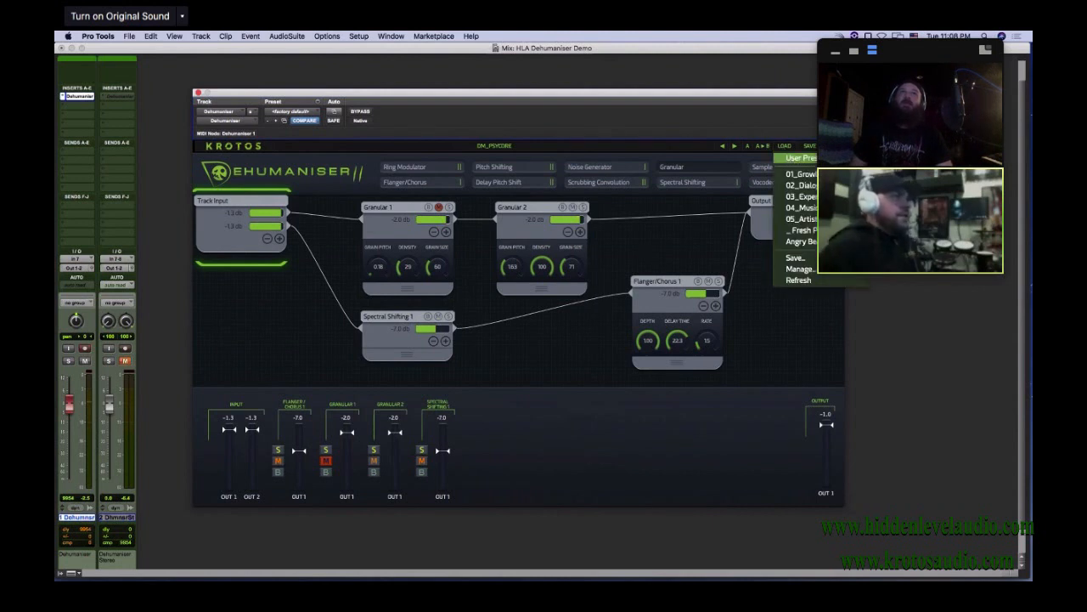
{"action": "left_click", "coordinate": [909, 212]}
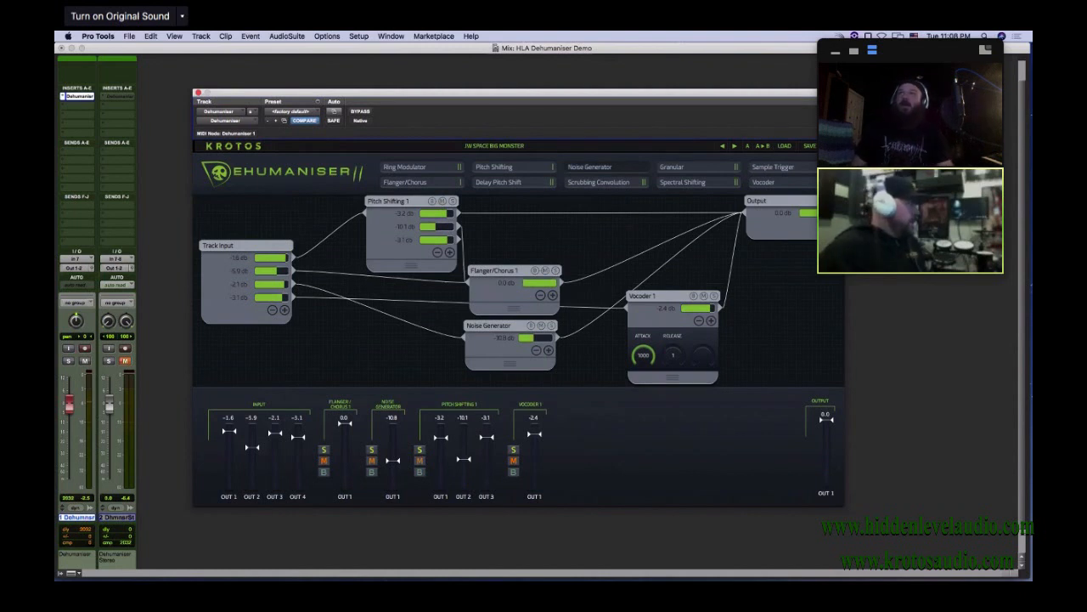
{"action": "left_click_drag", "start_coordinate": [269, 248], "coordinate": [266, 242]}
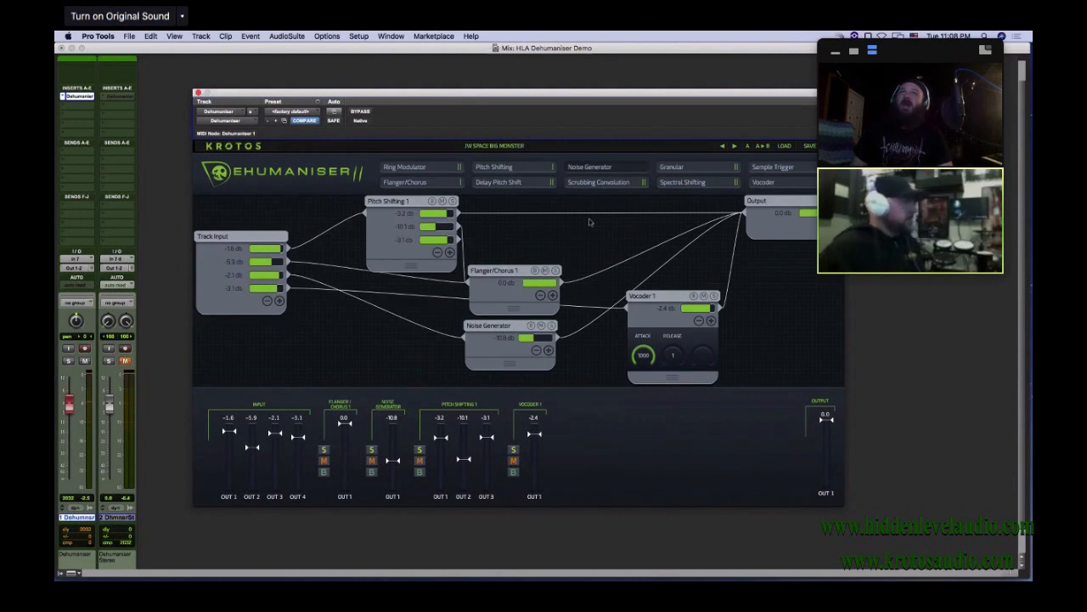
{"action": "left_click_drag", "start_coordinate": [523, 272], "coordinate": [551, 272]}
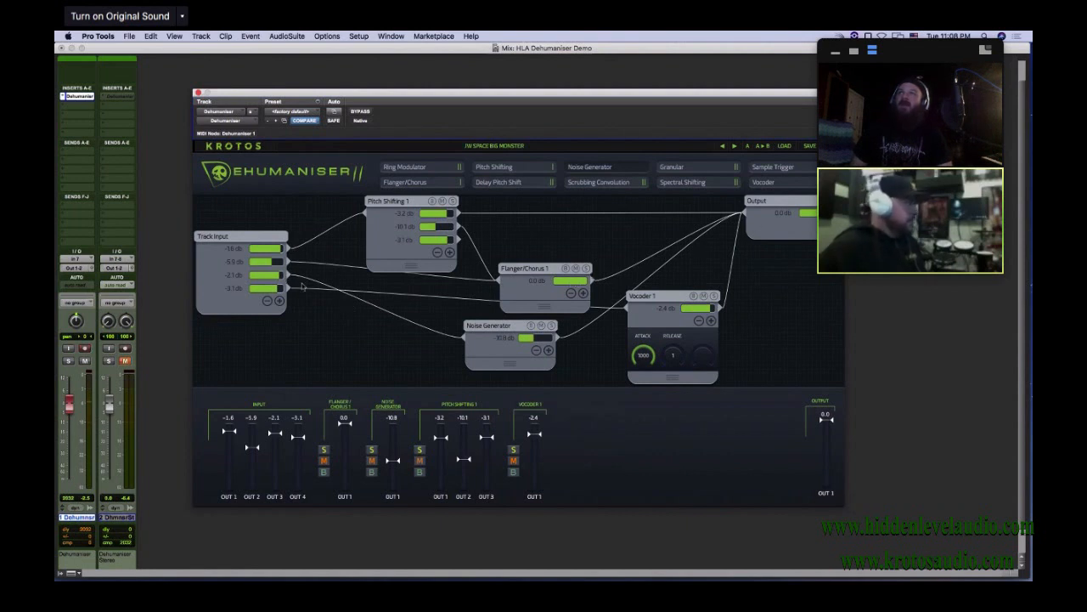
{"action": "left_click_drag", "start_coordinate": [490, 336], "coordinate": [497, 333]}
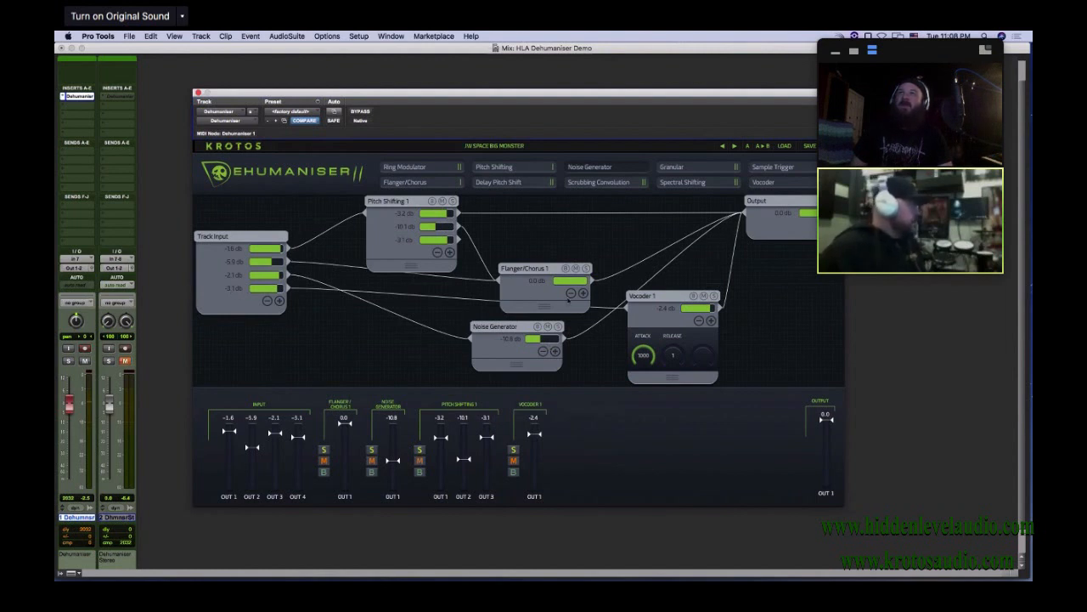
{"action": "left_click_drag", "start_coordinate": [643, 296], "coordinate": [671, 299]}
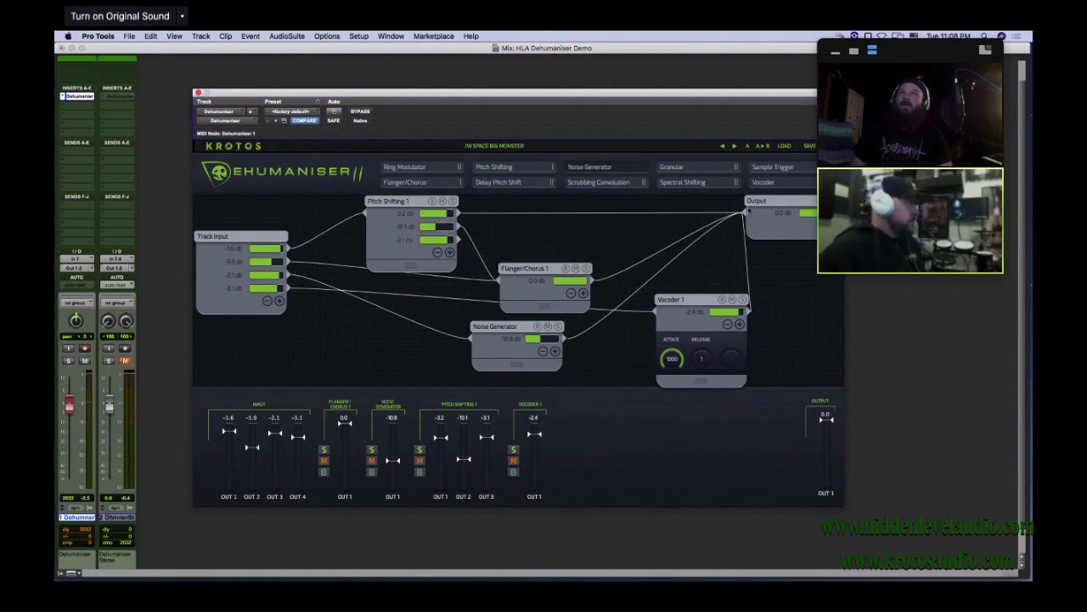
Reposition Pitch Shifting 1, Noise Generator and Flanger/Chorus 1 so that the wiring between them is easier to follow
{"action": "left_click_drag", "start_coordinate": [533, 273], "coordinate": [554, 261]}
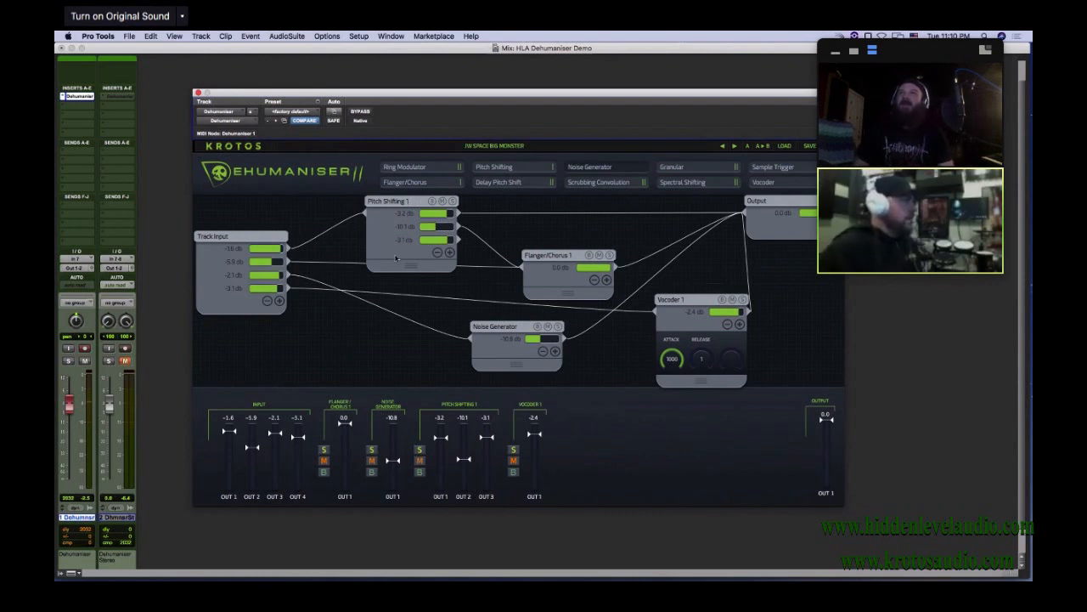
{"action": "left_click_drag", "start_coordinate": [411, 206], "coordinate": [388, 206]}
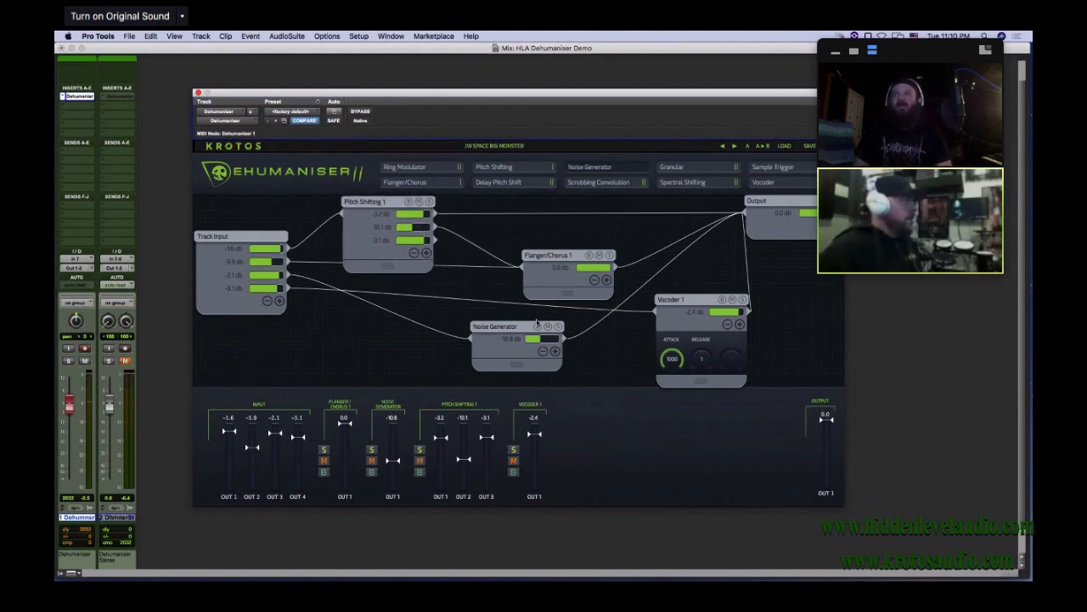
{"action": "left_click_drag", "start_coordinate": [520, 328], "coordinate": [479, 339]}
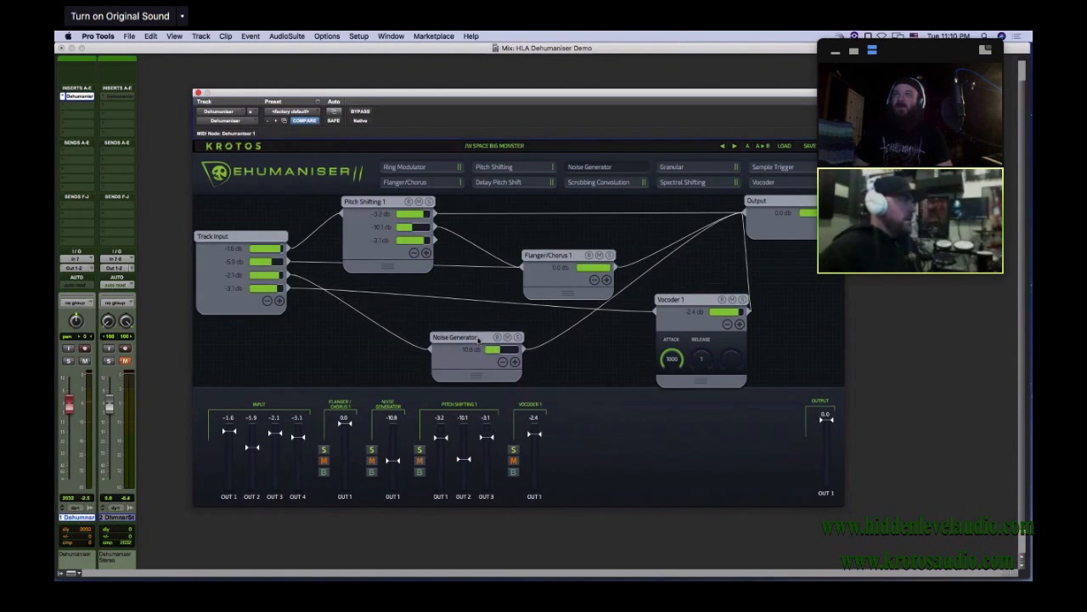
{"action": "mouse_move", "coordinate": [551, 259]}
{"action": "left_mouse_down"}
{"action": "mouse_move", "coordinate": [541, 288]}
{"action": "mouse_move", "coordinate": [549, 278]}
{"action": "left_mouse_up"}
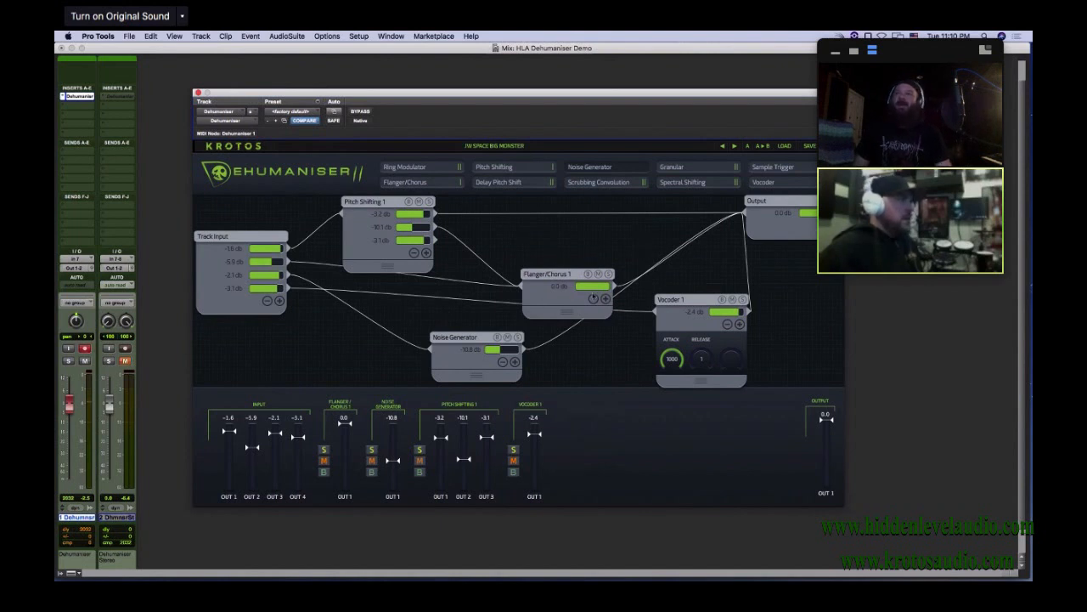
Examine the settings of the Noise Generator, Flanger/Chorus 1, Pitch Shifting 1 and Track Input modules
{"action": "left_click", "coordinate": [458, 354]}
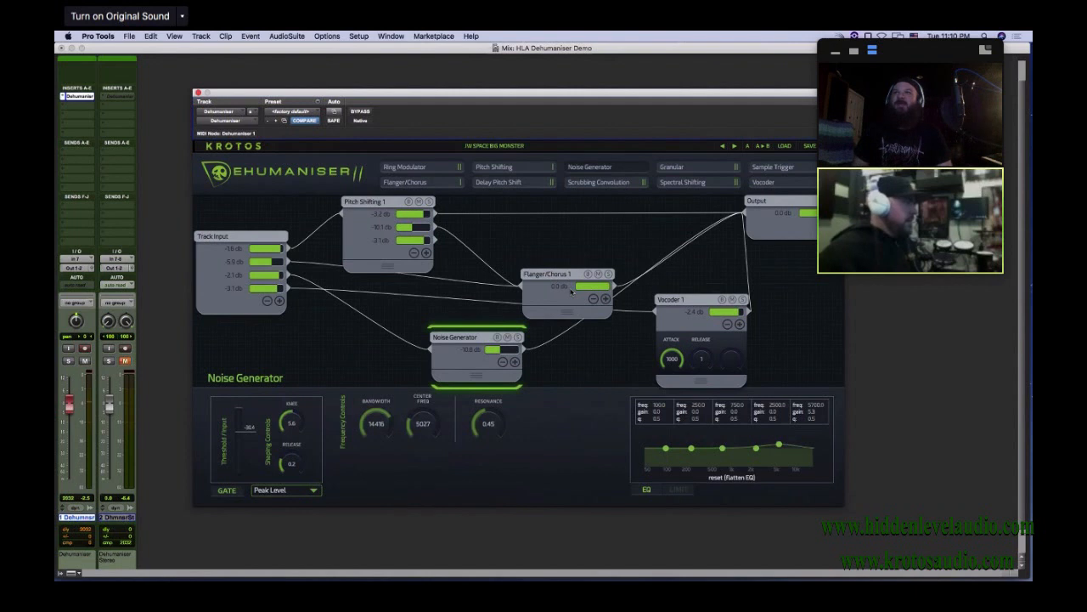
{"action": "left_click", "coordinate": [572, 291]}
{"action": "left_click", "coordinate": [362, 238]}
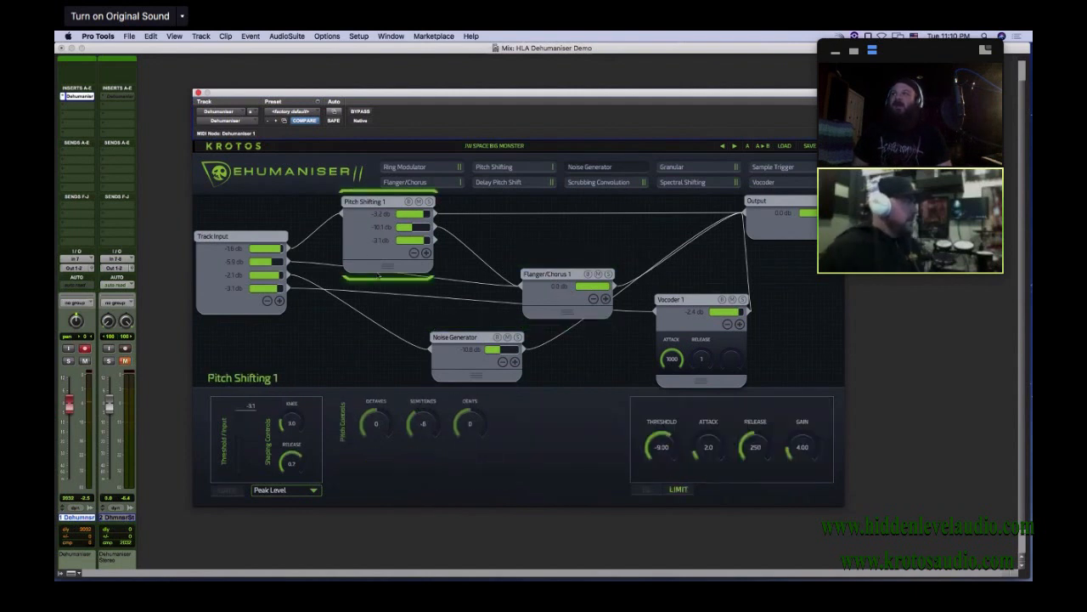
{"action": "left_click", "coordinate": [209, 291]}
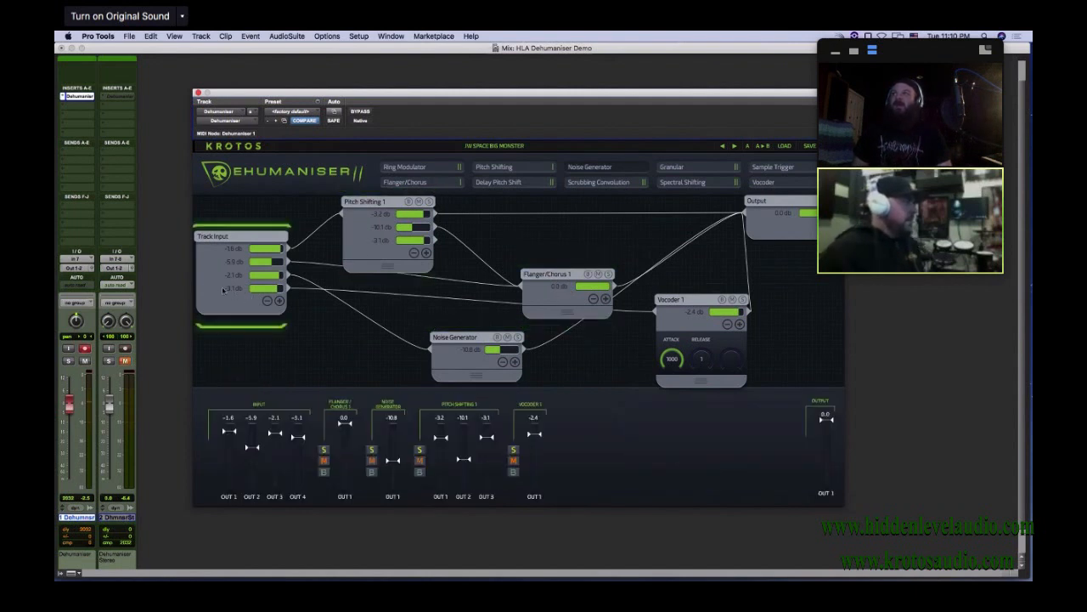
{"action": "left_click", "coordinate": [463, 352]}
{"action": "left_click", "coordinate": [565, 301]}
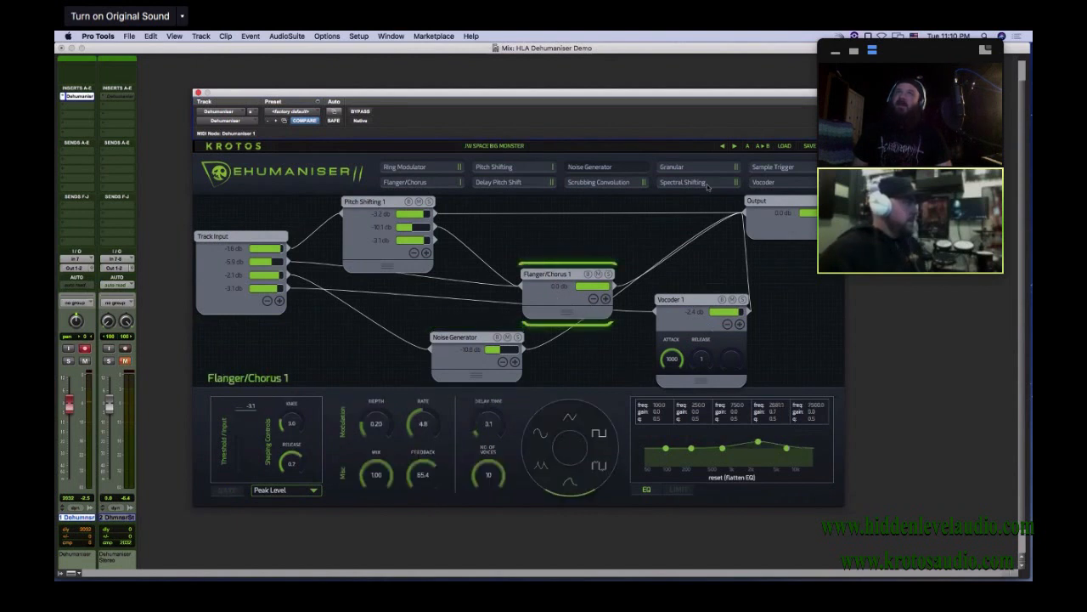
Load the Robot On Fire preset and spread out the Flanger/Chorus 1, Ring Modulator 1 and Output modules
{"action": "left_click", "coordinate": [784, 146]}
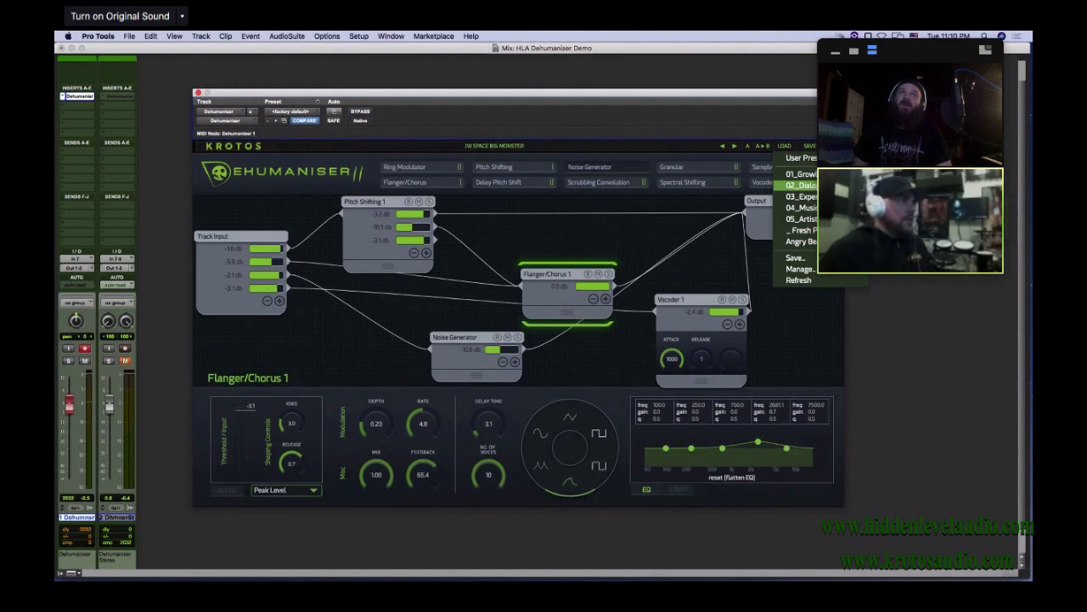
{"action": "mouse_move", "coordinate": [798, 186]}
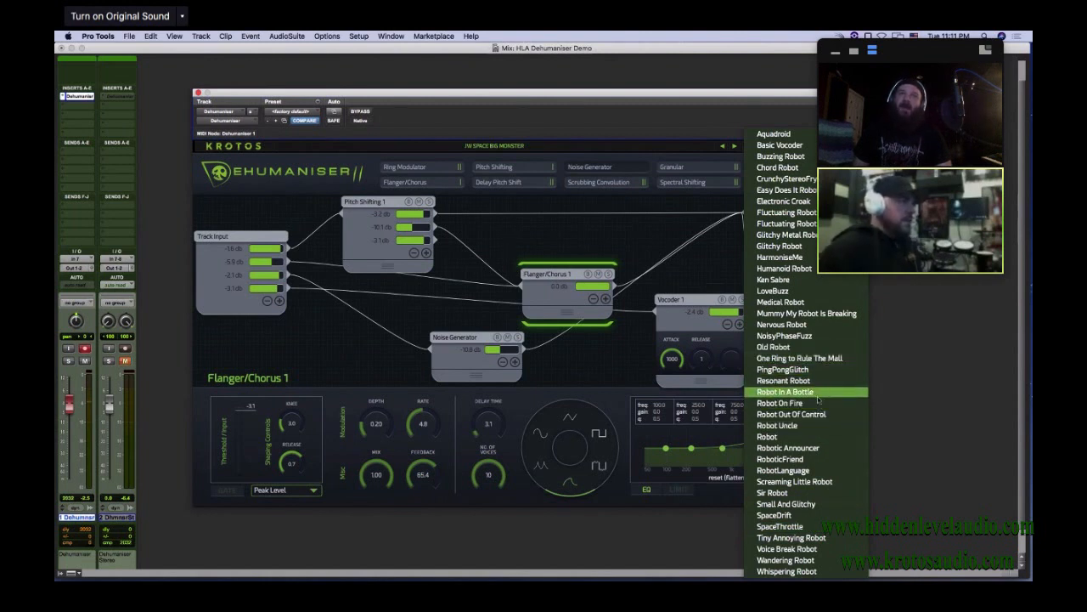
{"action": "left_click", "coordinate": [780, 403]}
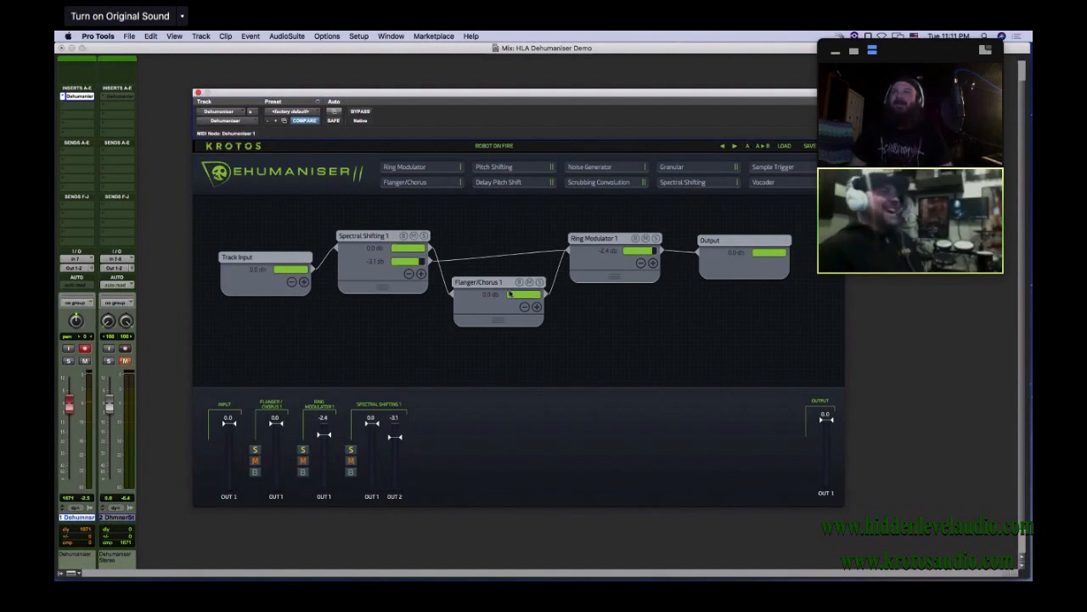
{"action": "left_click_drag", "start_coordinate": [495, 284], "coordinate": [481, 195]}
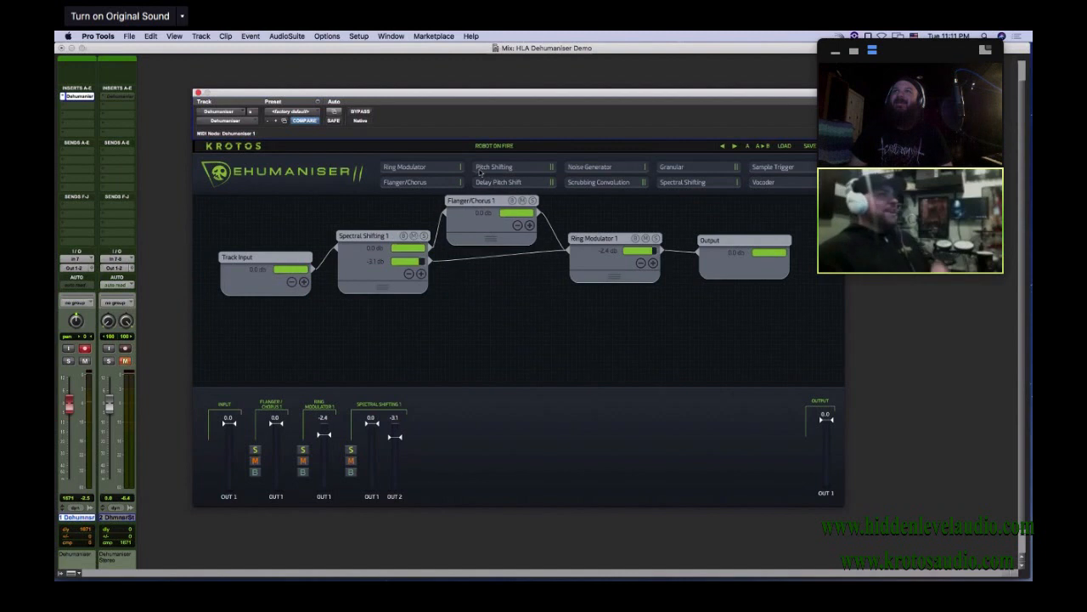
{"action": "left_click_drag", "start_coordinate": [599, 239], "coordinate": [602, 282]}
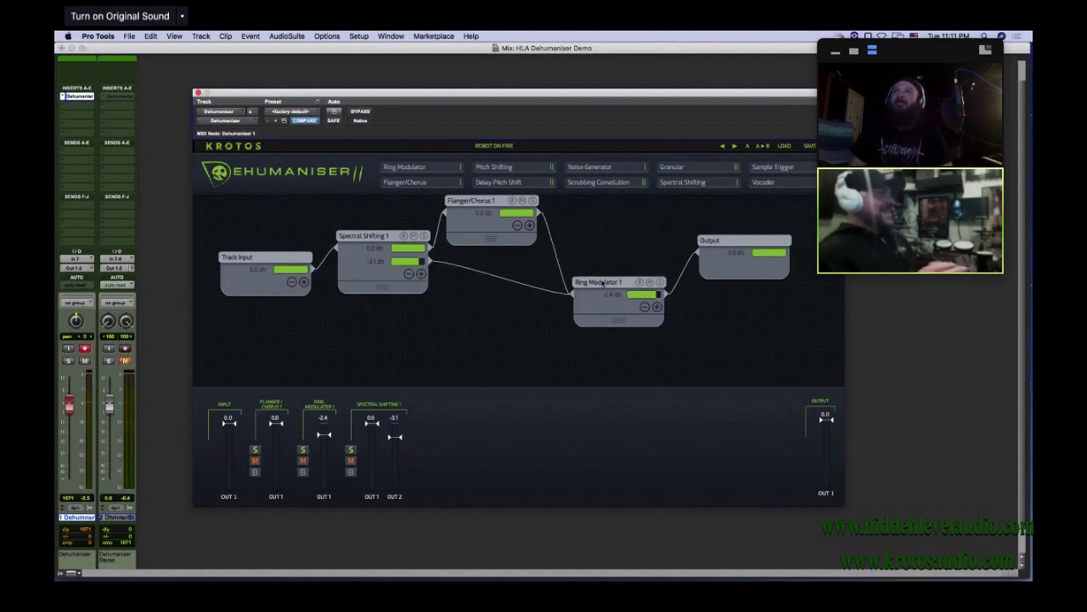
{"action": "left_click_drag", "start_coordinate": [724, 242], "coordinate": [754, 233]}
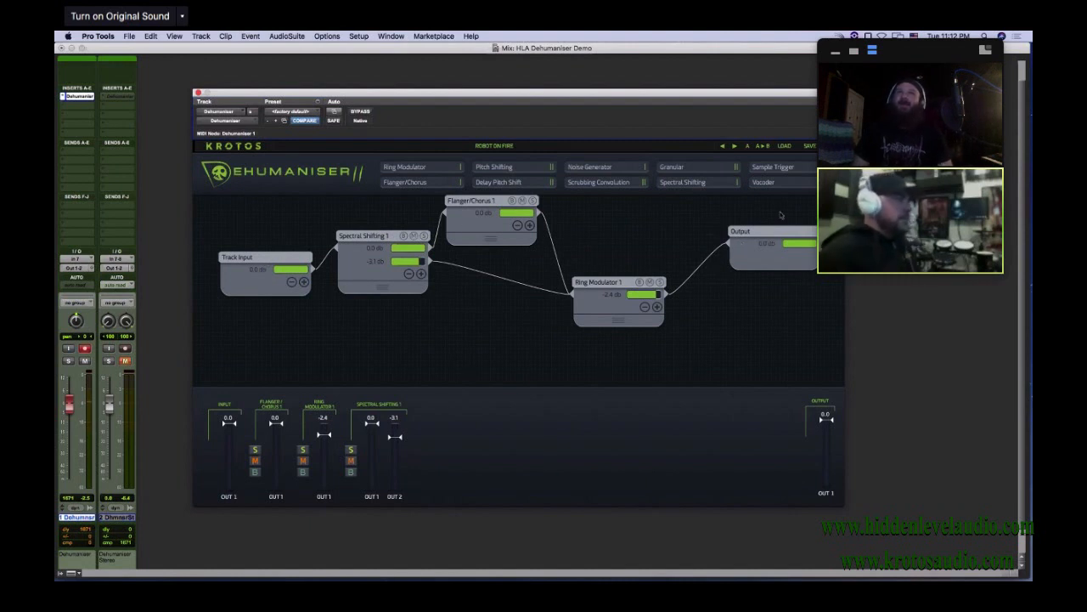
Load the Fresh Patch preset and move the Track Input and Output modules to opposite ends of the patch area
{"action": "left_click", "coordinate": [784, 145]}
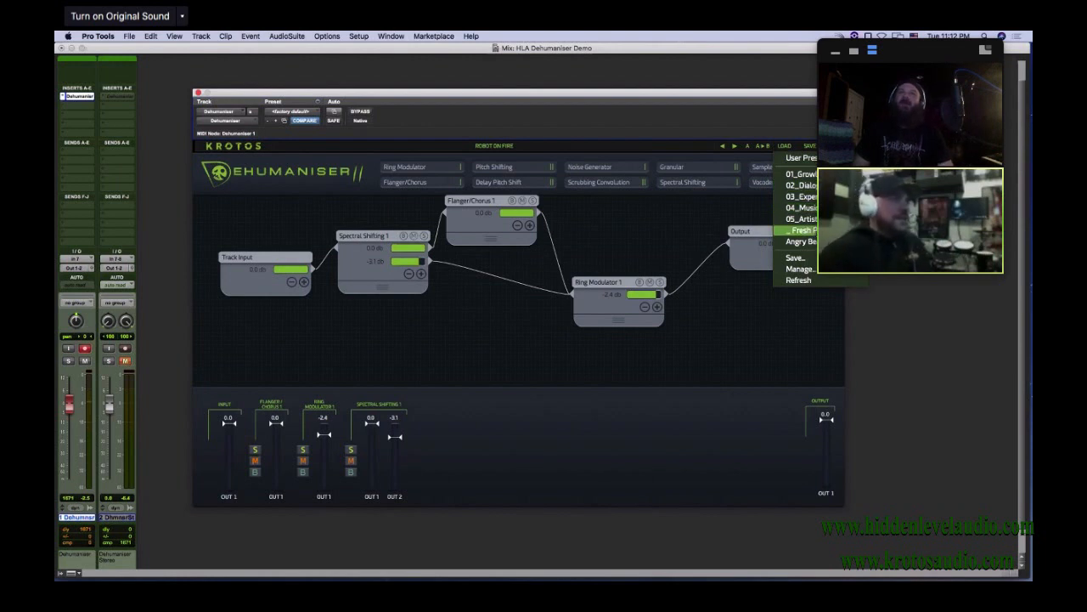
{"action": "left_click", "coordinate": [888, 231]}
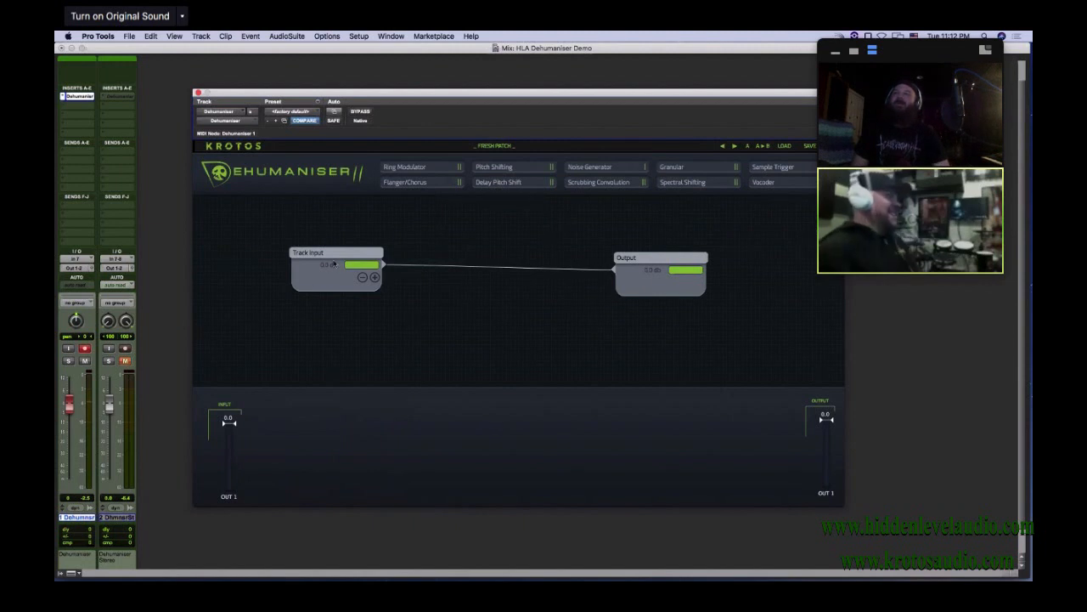
{"action": "left_click_drag", "start_coordinate": [330, 259], "coordinate": [236, 264]}
{"action": "left_click_drag", "start_coordinate": [666, 256], "coordinate": [801, 253]}
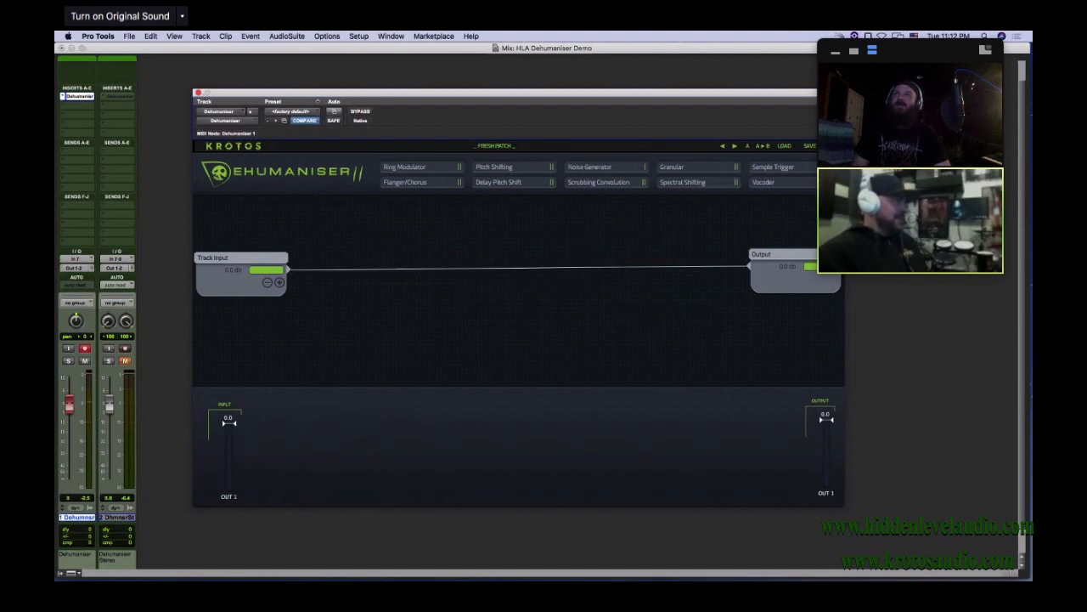
Add a Flanger/Chorus module midway between Track Input and Output and wire the signal through it
{"action": "left_click_drag", "start_coordinate": [433, 182], "coordinate": [433, 268]}
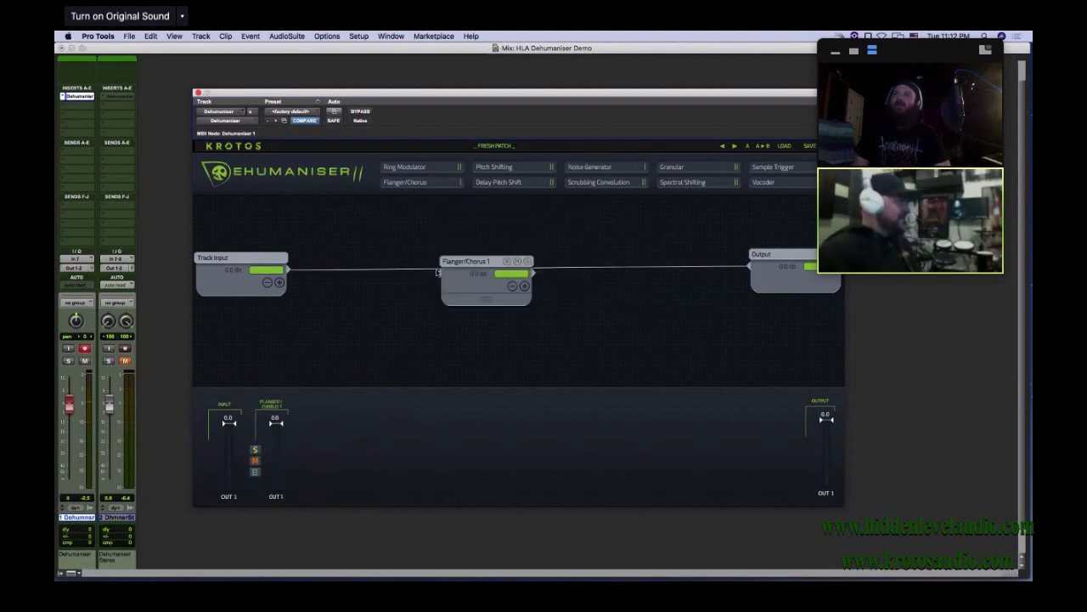
{"action": "left_click_drag", "start_coordinate": [288, 270], "coordinate": [441, 275]}
{"action": "left_click_drag", "start_coordinate": [531, 273], "coordinate": [770, 272]}
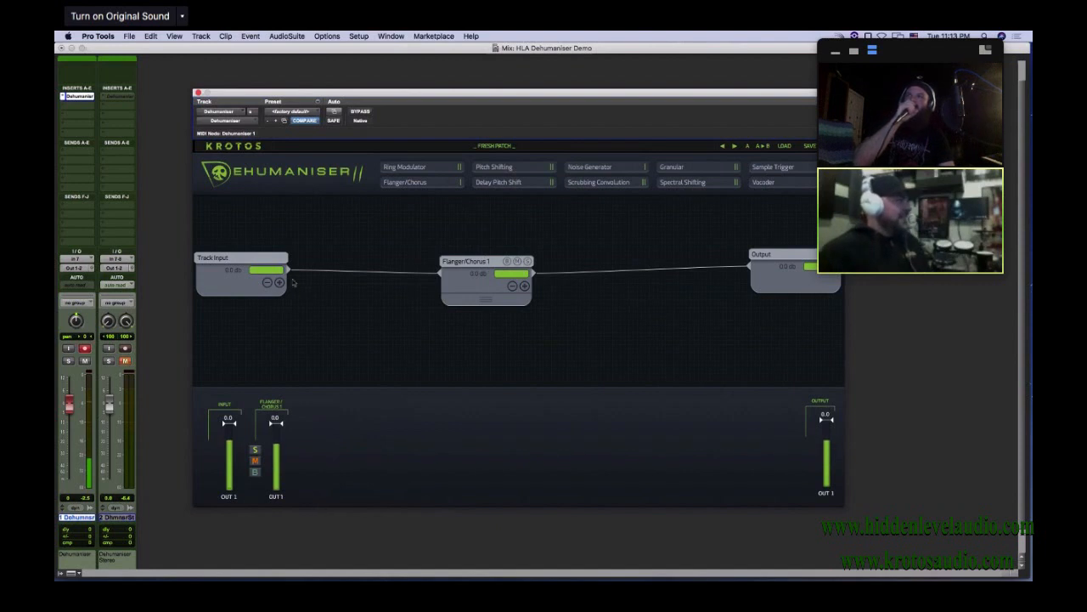
Raise Flanger/Chorus 1, add a second output to Track Input and wire it directly to Output as a parallel dry path
{"action": "left_click_drag", "start_coordinate": [472, 260], "coordinate": [473, 239]}
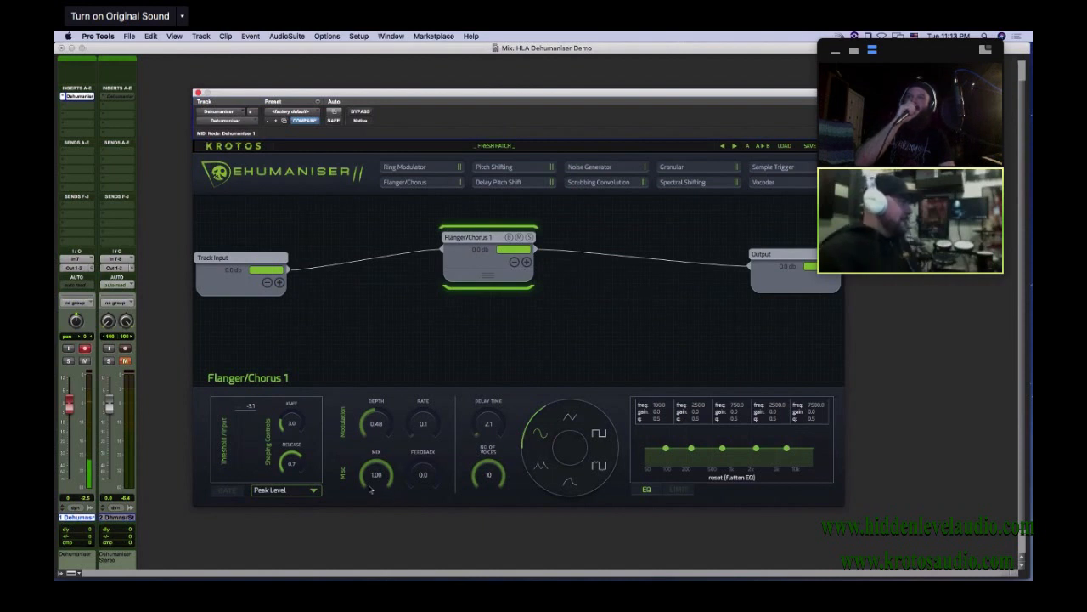
{"action": "left_click", "coordinate": [279, 282]}
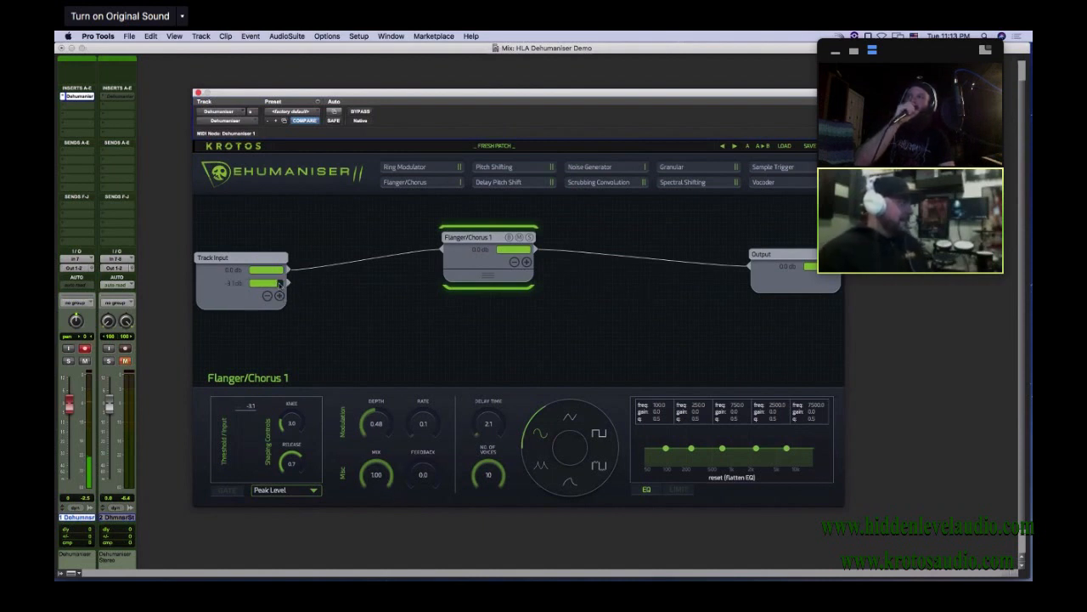
{"action": "left_click_drag", "start_coordinate": [288, 284], "coordinate": [754, 269]}
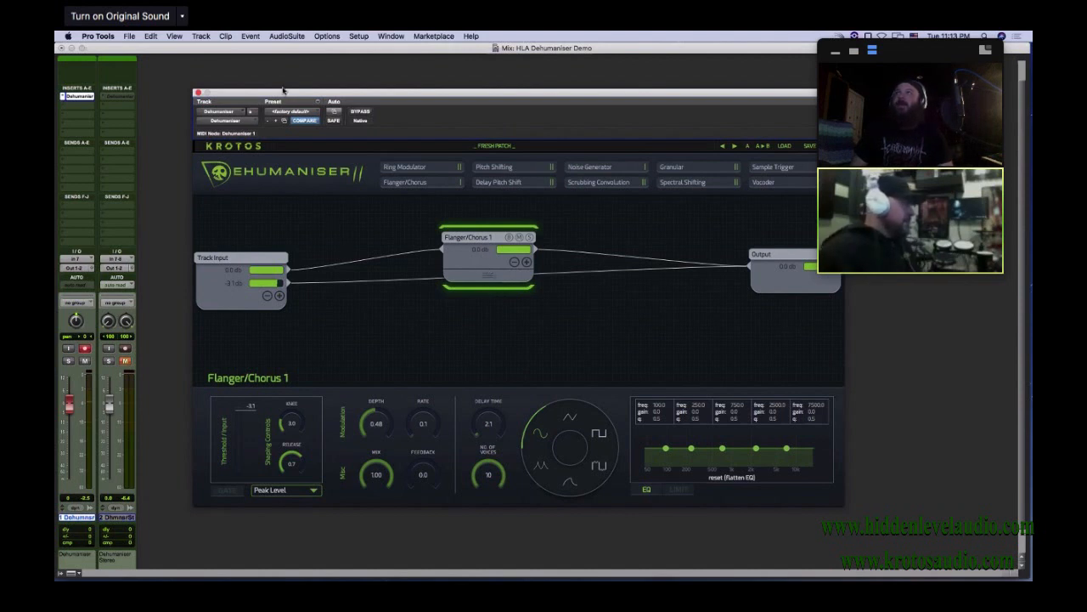
Bring up the Edit window with the plug-in moved clear of the clip and audition the recorded clip through the patch
{"action": "left_click_drag", "start_coordinate": [283, 90], "coordinate": [349, 248]}
{"action": "key", "text": "super+equal"}
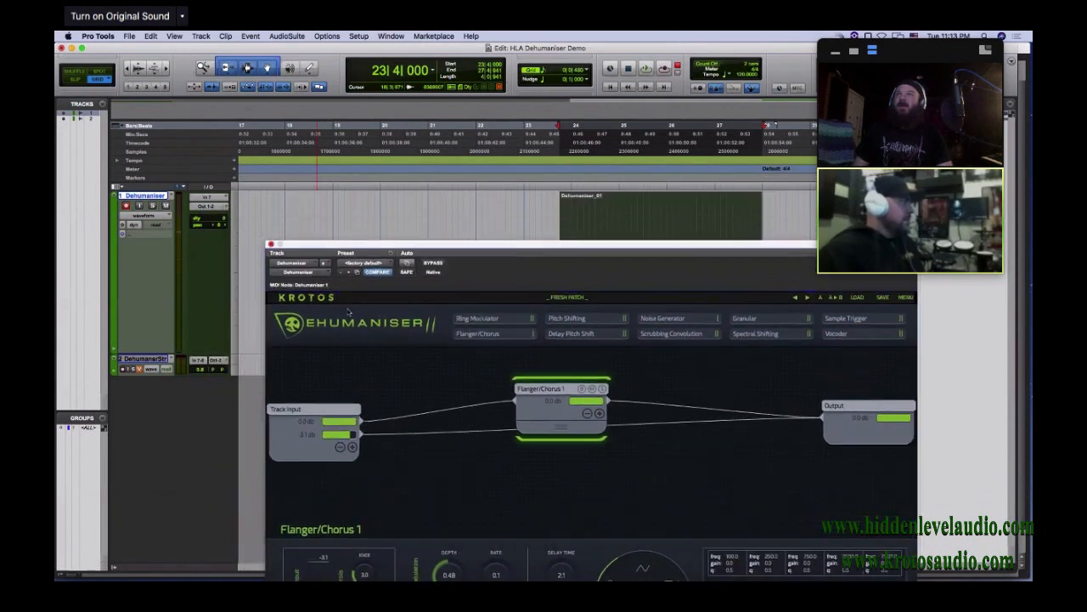
{"action": "left_click_drag", "start_coordinate": [348, 311], "coordinate": [409, 323]}
{"action": "key", "text": "space"}
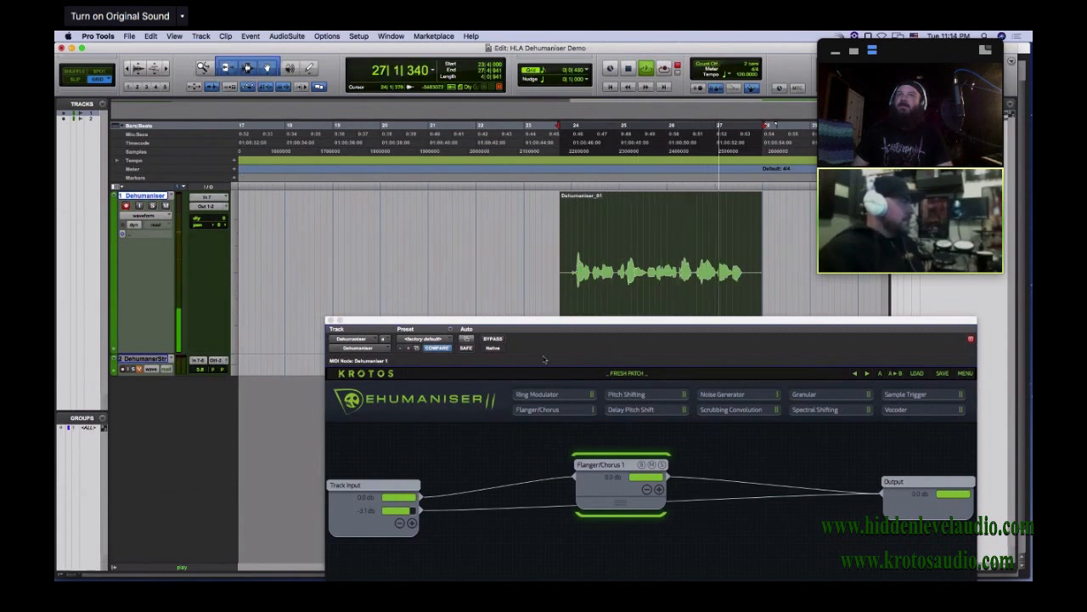
{"action": "key", "text": "space"}
Close the plug-in window and commit the first track up to its Dehumaniser insert offline, with source tracks set to Do Nothing
{"action": "left_click_drag", "start_coordinate": [534, 342], "coordinate": [534, 412]}
{"action": "key", "text": "super+w"}
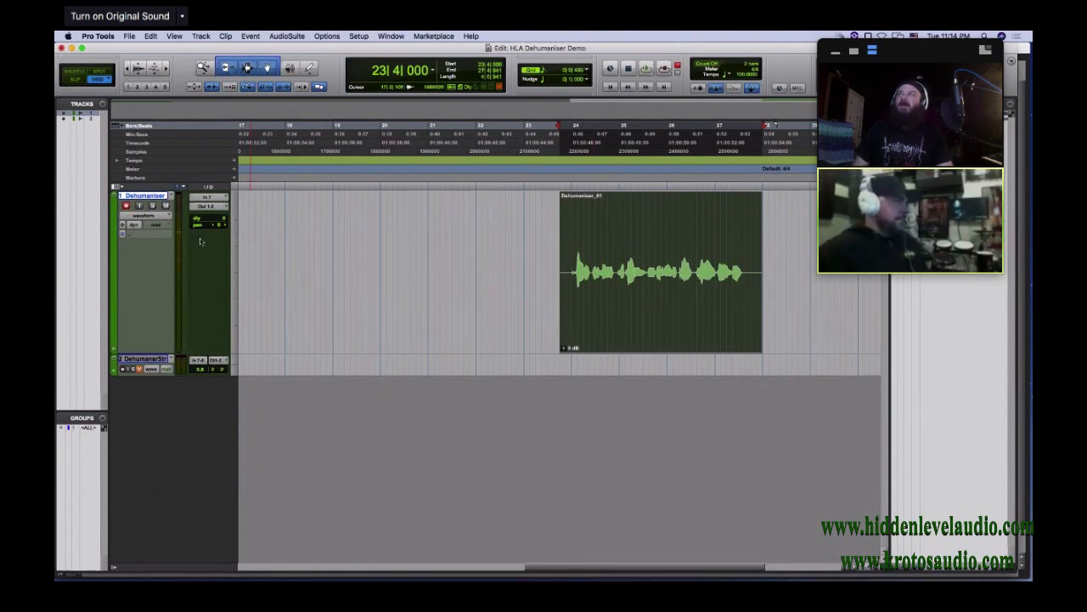
{"action": "key", "text": "super+equal"}
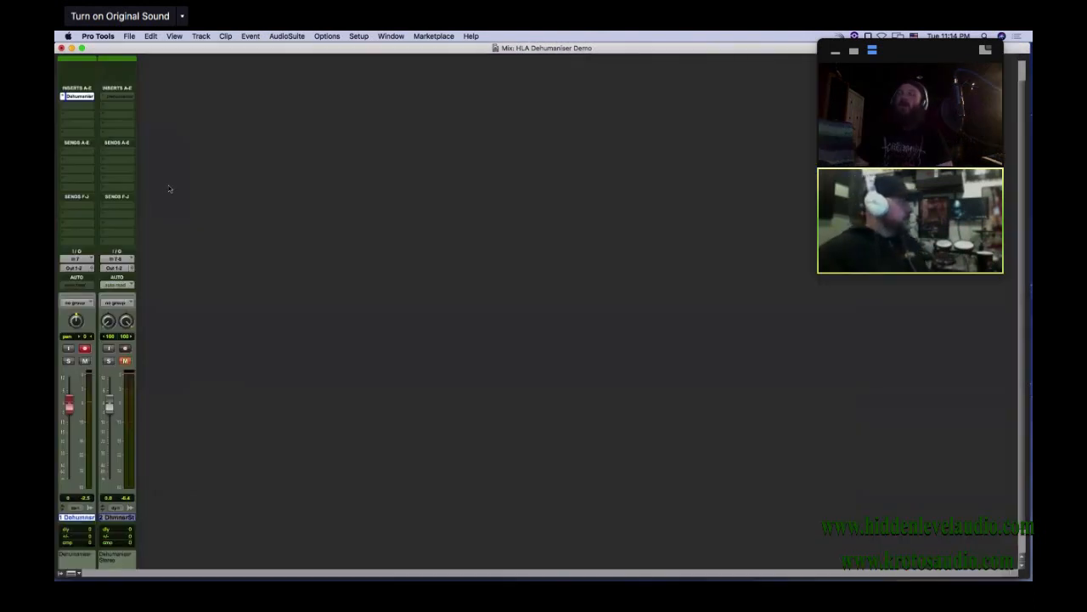
{"action": "right_click", "coordinate": [81, 98]}
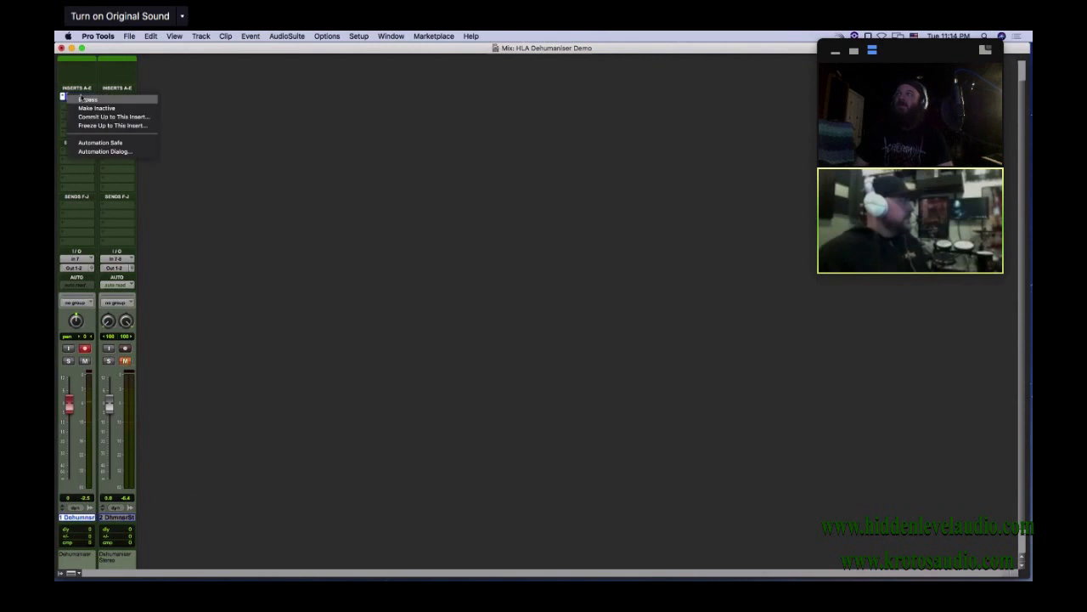
{"action": "left_click", "coordinate": [95, 117]}
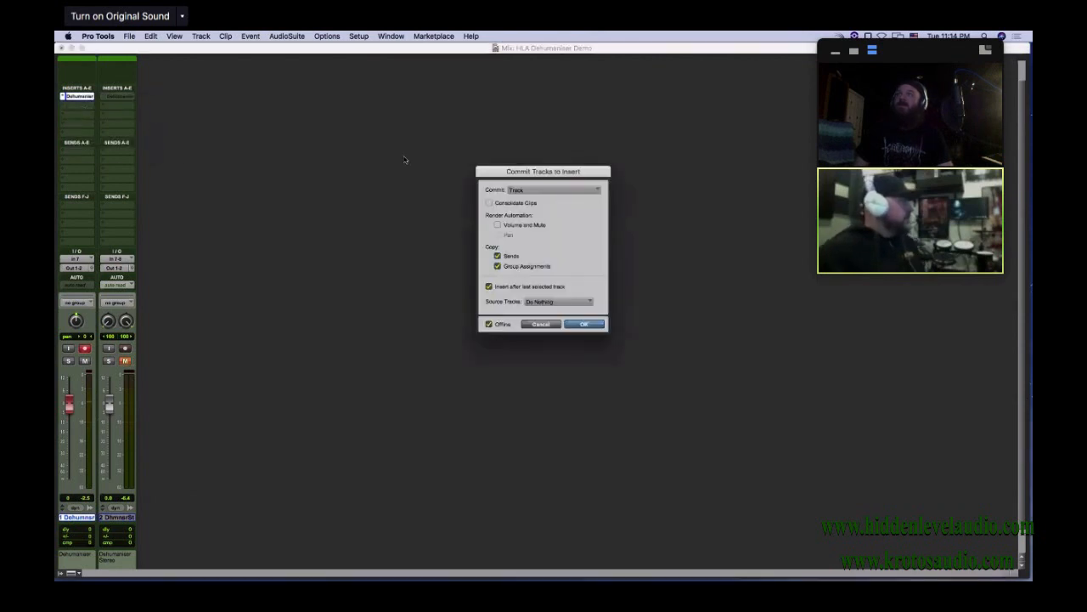
{"action": "left_click", "coordinate": [583, 324]}
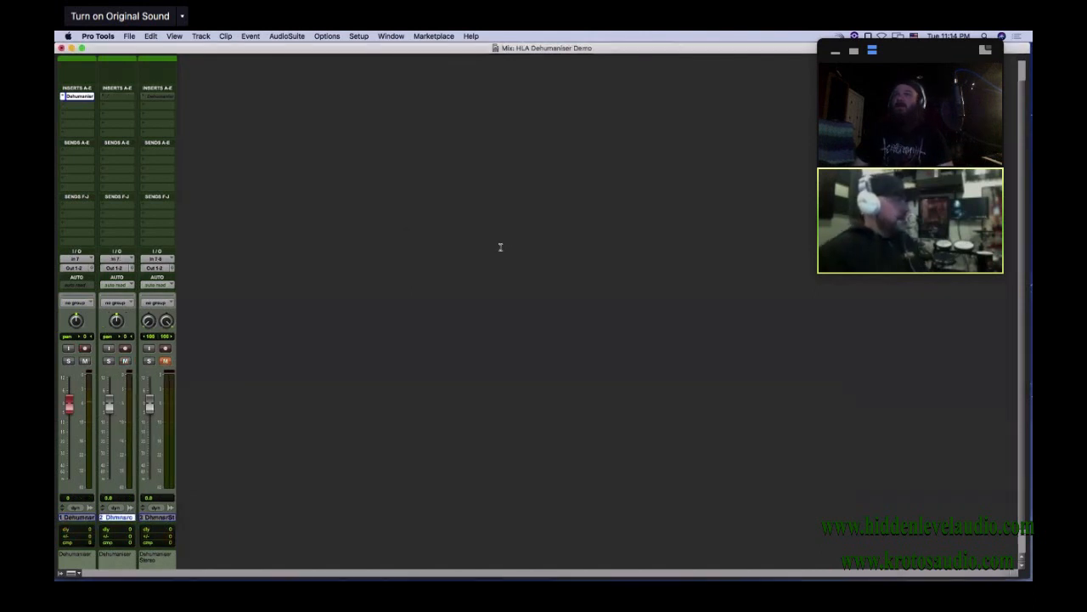
Enlarge the committed track in the Edit window and move its clip to bar 28, directly after the original clip
{"action": "key", "text": "super+equal"}
{"action": "left_click_drag", "start_coordinate": [147, 374], "coordinate": [147, 461]}
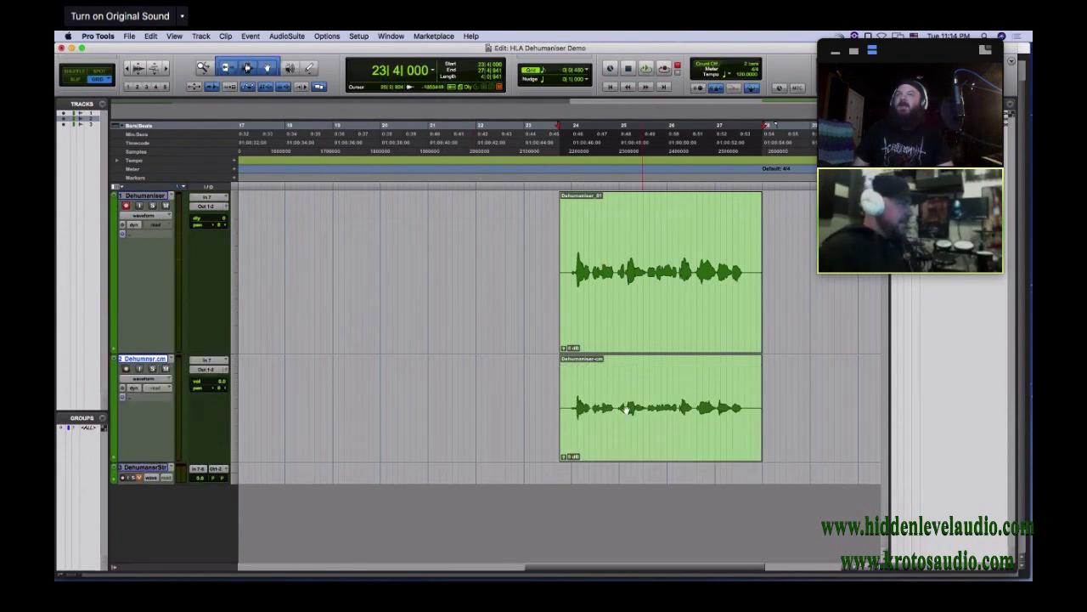
{"action": "left_click_drag", "start_coordinate": [638, 440], "coordinate": [844, 409]}
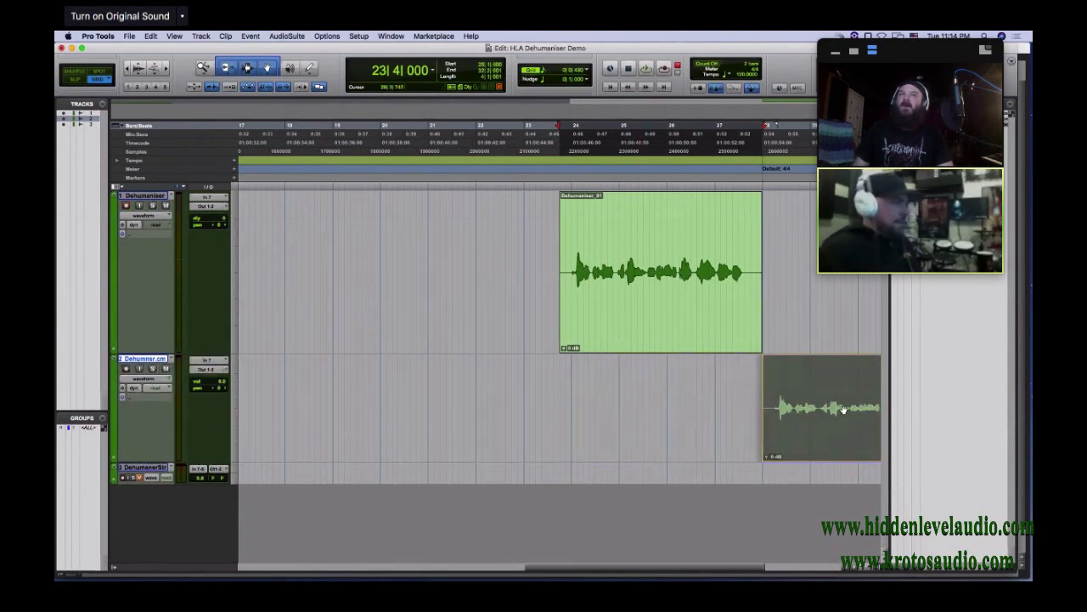
{"action": "scroll", "coordinate": [767, 415], "scroll_direction": "right", "scroll_amount": 10}
Solo the committed track and audition its rendered clip in the Edit window
{"action": "key", "text": "super+equal"}
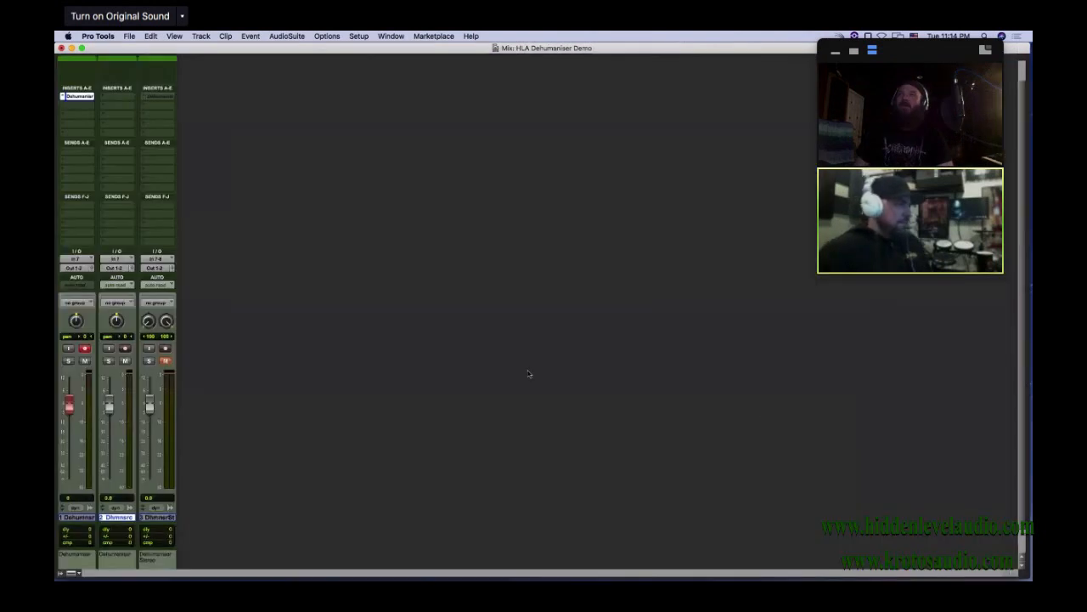
{"action": "left_click", "coordinate": [109, 361]}
{"action": "key", "text": "super+equal"}
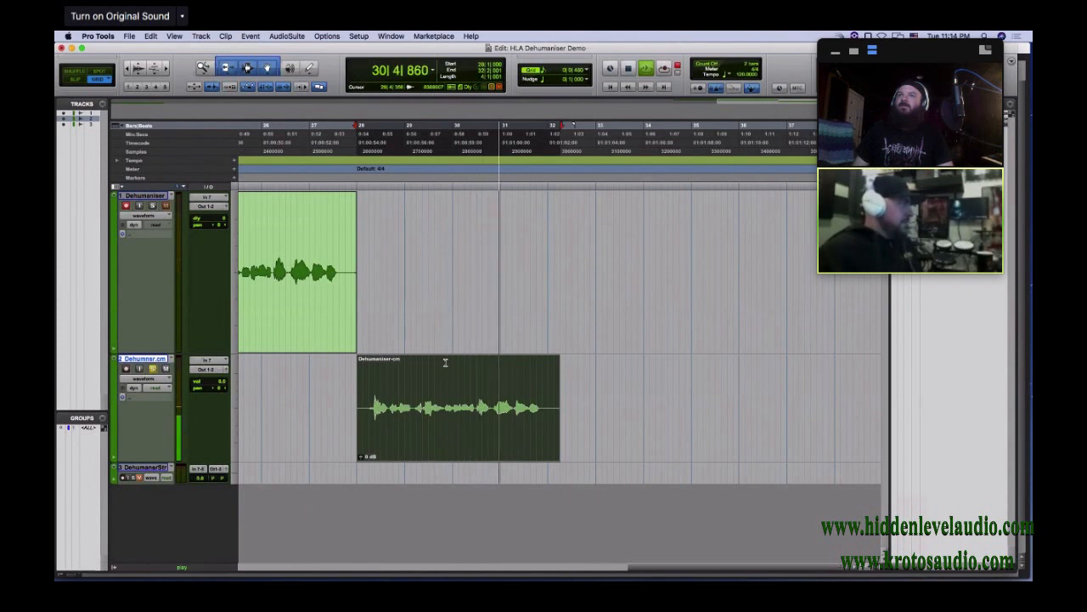
{"action": "key", "text": "space"}
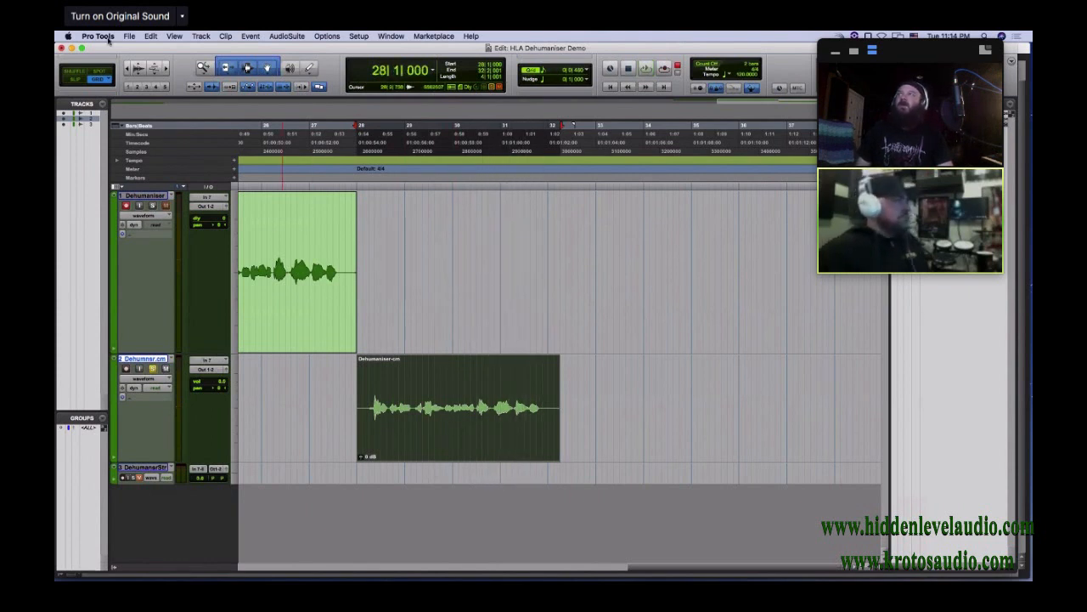
Spot the committed clip back to its original time stamp, 23|4|000, and restore Grid mode
{"action": "left_click", "coordinate": [96, 75]}
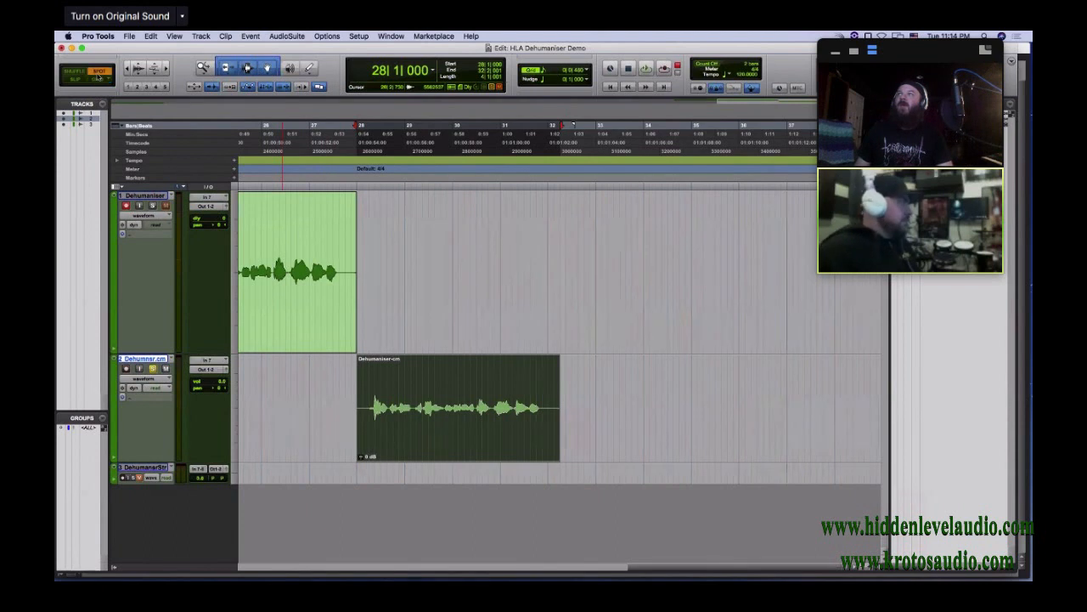
{"action": "left_click", "coordinate": [416, 454]}
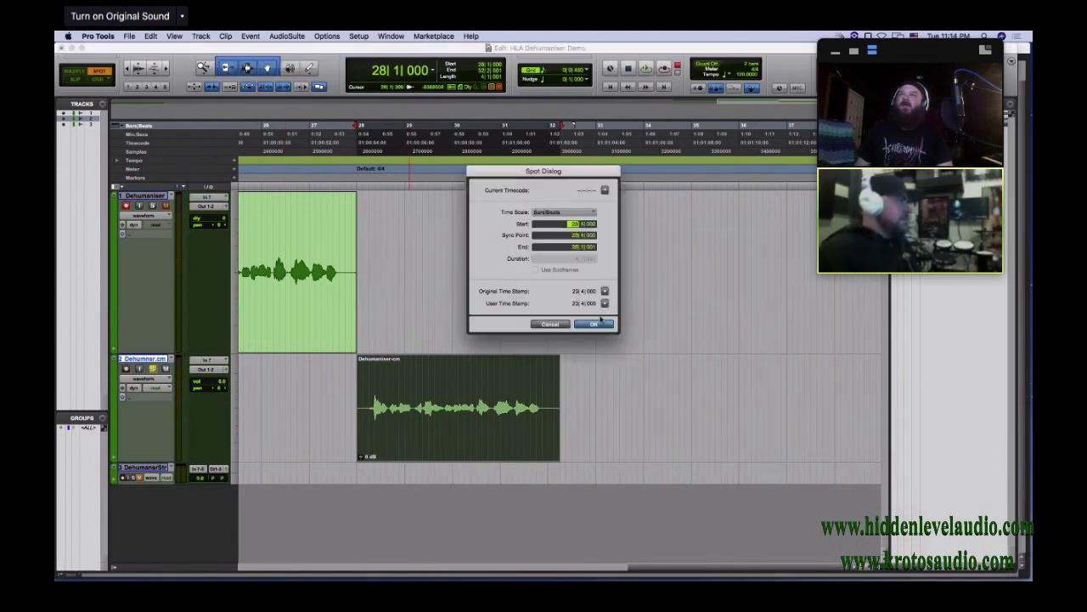
{"action": "left_click", "coordinate": [594, 323]}
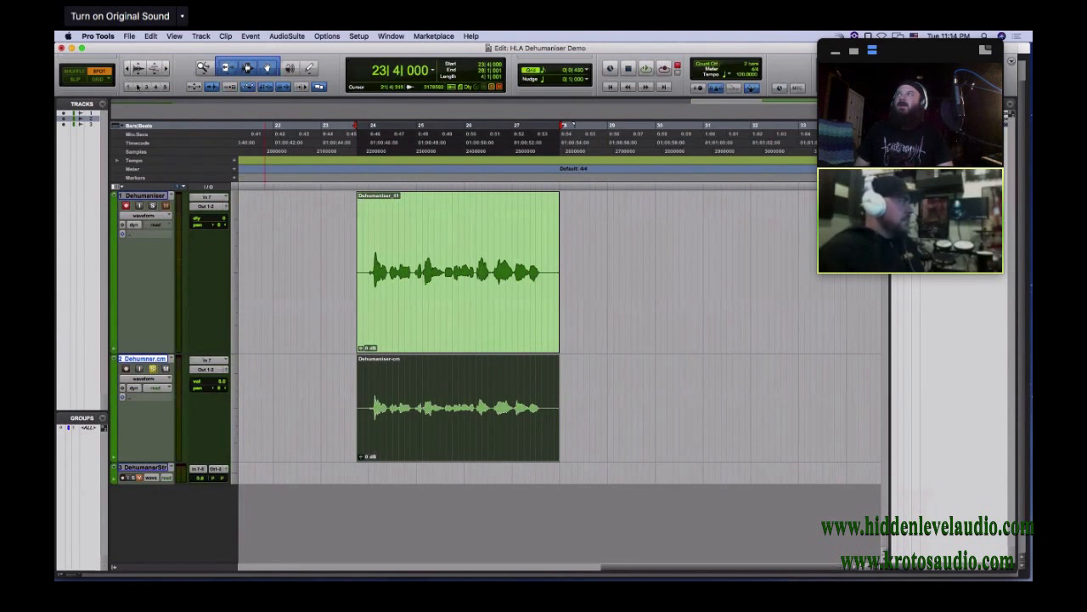
{"action": "left_click", "coordinate": [97, 79]}
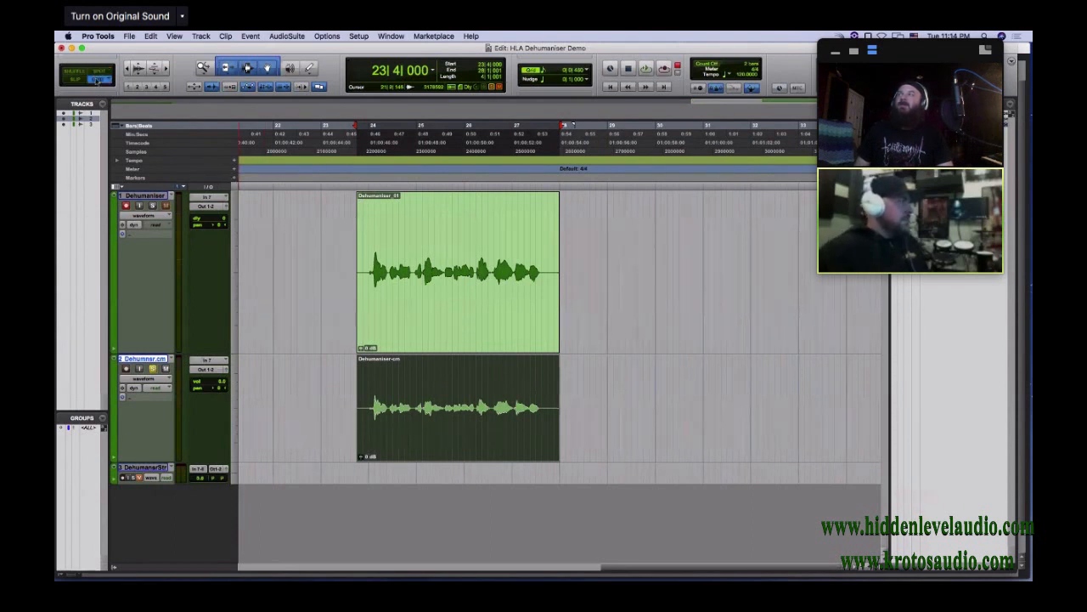
Unsolo the committed track and play its clip together with the original one
{"action": "key", "text": "space"}
{"action": "key", "text": "space"}
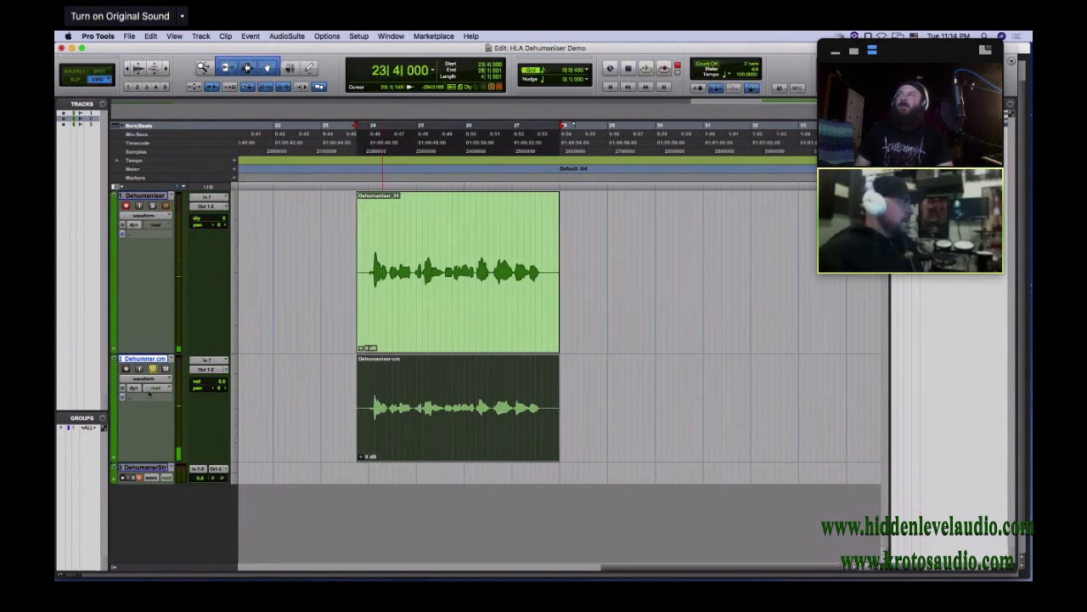
{"action": "key", "text": "space"}
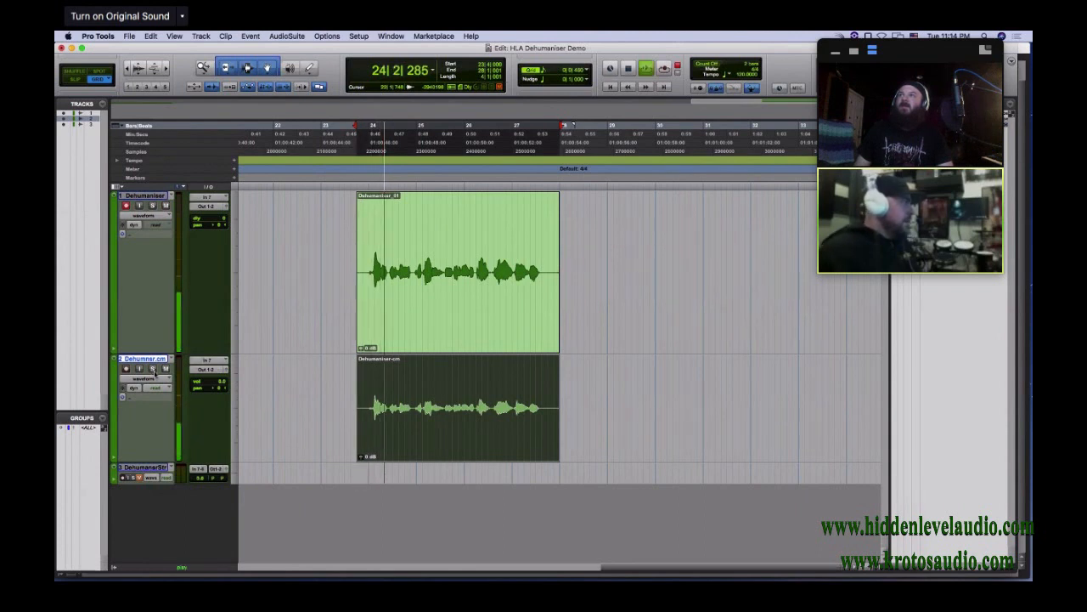
{"action": "key", "text": "space"}
Return to the Mix window with the plug-in in view, raise Flanger/Chorus 1 and disconnect Track Input's second output from Output
{"action": "key", "text": "super+equal"}
{"action": "key", "text": "super+equal"}
{"action": "key", "text": "super+equal"}
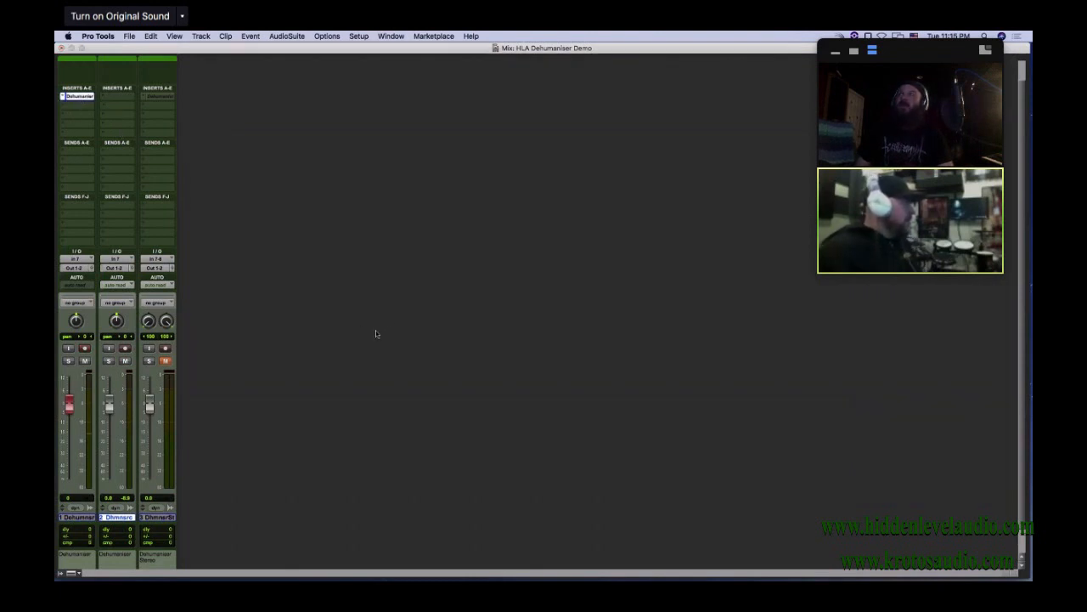
{"action": "left_click_drag", "start_coordinate": [559, 580], "coordinate": [406, 109]}
{"action": "left_click_drag", "start_coordinate": [507, 253], "coordinate": [500, 217]}
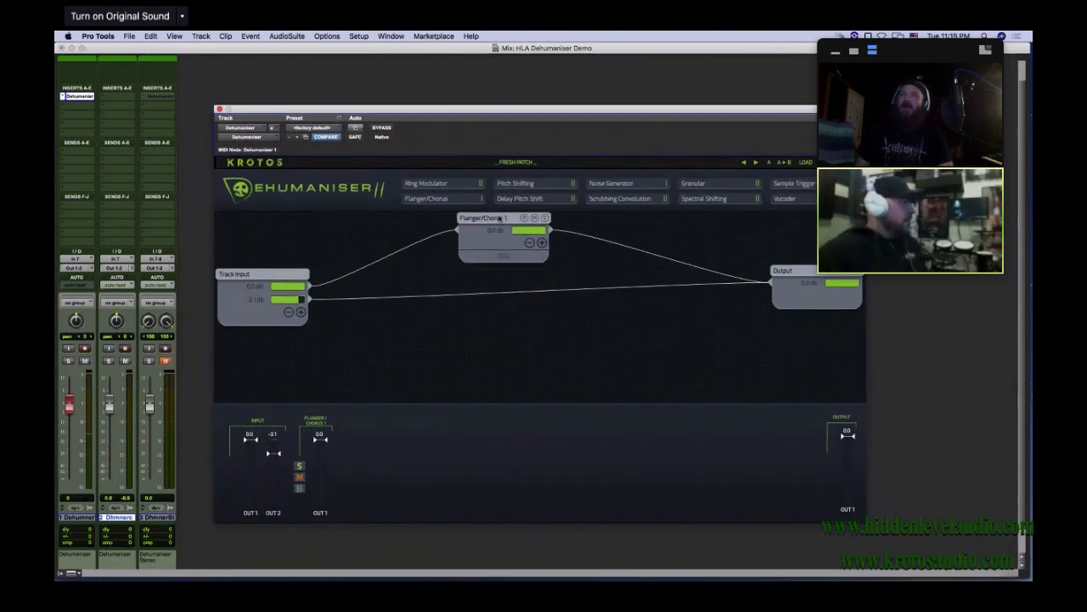
{"action": "left_click", "coordinate": [312, 299]}
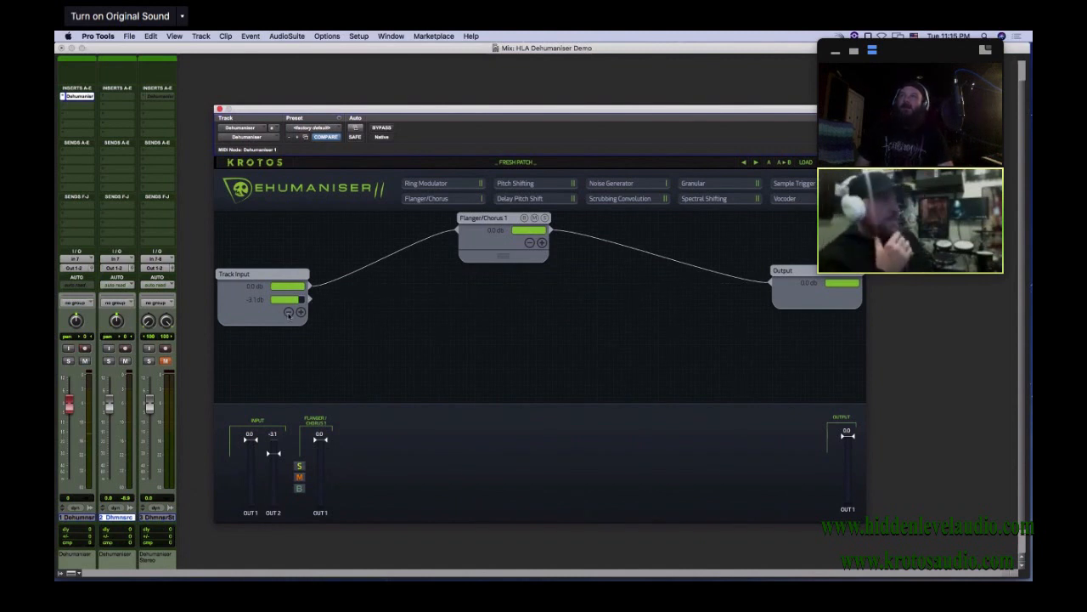
Remove Track Input's second output and move the plug-in window clear of the clips in the Edit window
{"action": "left_click", "coordinate": [289, 312]}
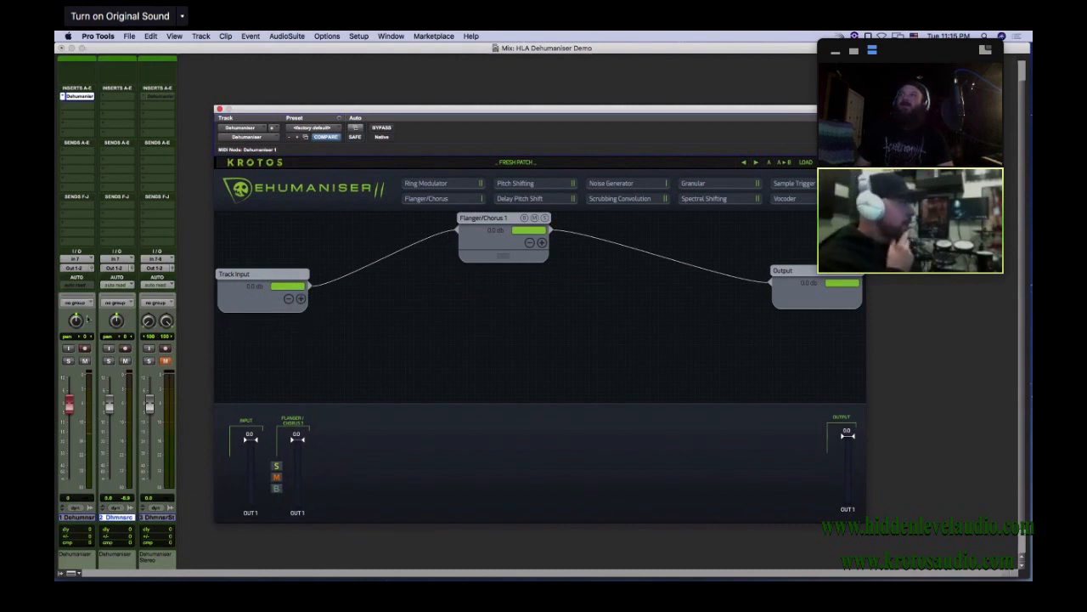
{"action": "key", "text": "super+equal"}
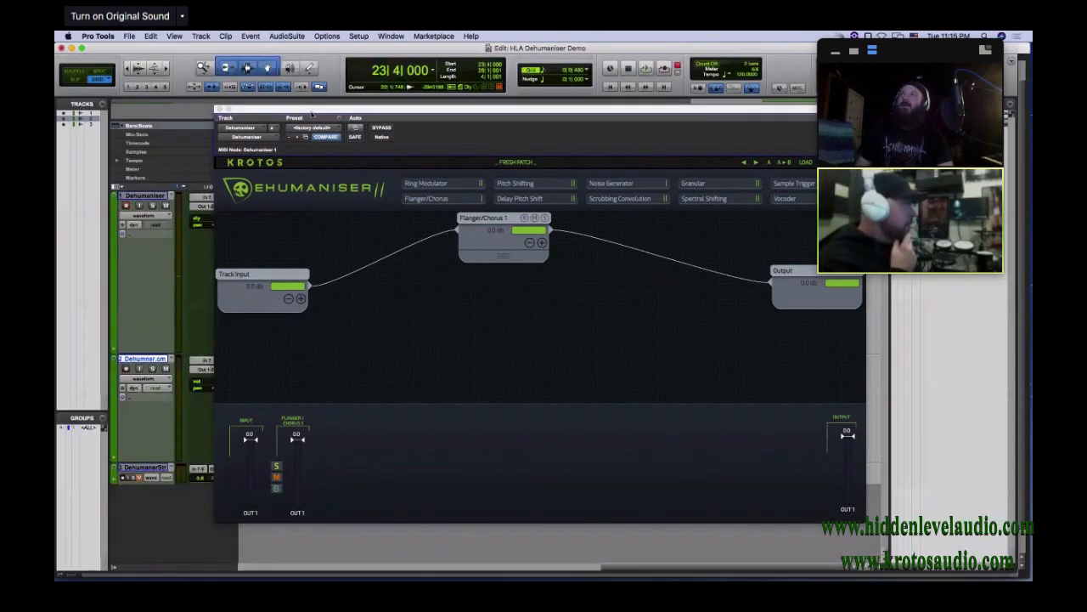
{"action": "left_click_drag", "start_coordinate": [311, 111], "coordinate": [364, 354]}
{"action": "left_click", "coordinate": [273, 353]}
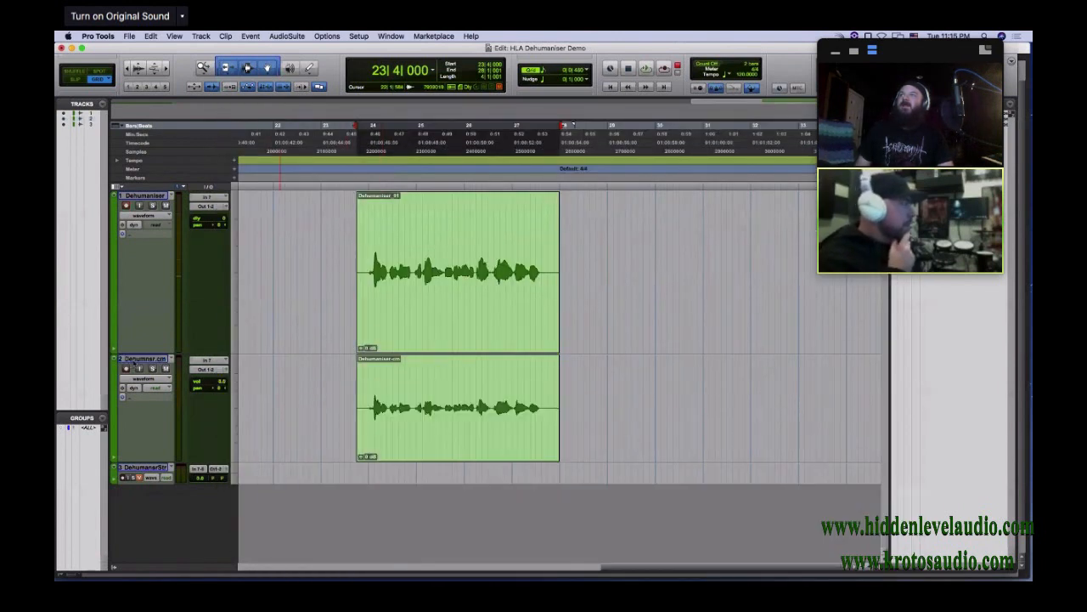
Move the committed clip along its track to 31|2|000 and make that track inactive
{"action": "left_click_drag", "start_coordinate": [451, 447], "coordinate": [810, 442]}
{"action": "left_click", "coordinate": [132, 360]}
{"action": "left_click", "coordinate": [132, 360]}
{"action": "right_click", "coordinate": [132, 360]}
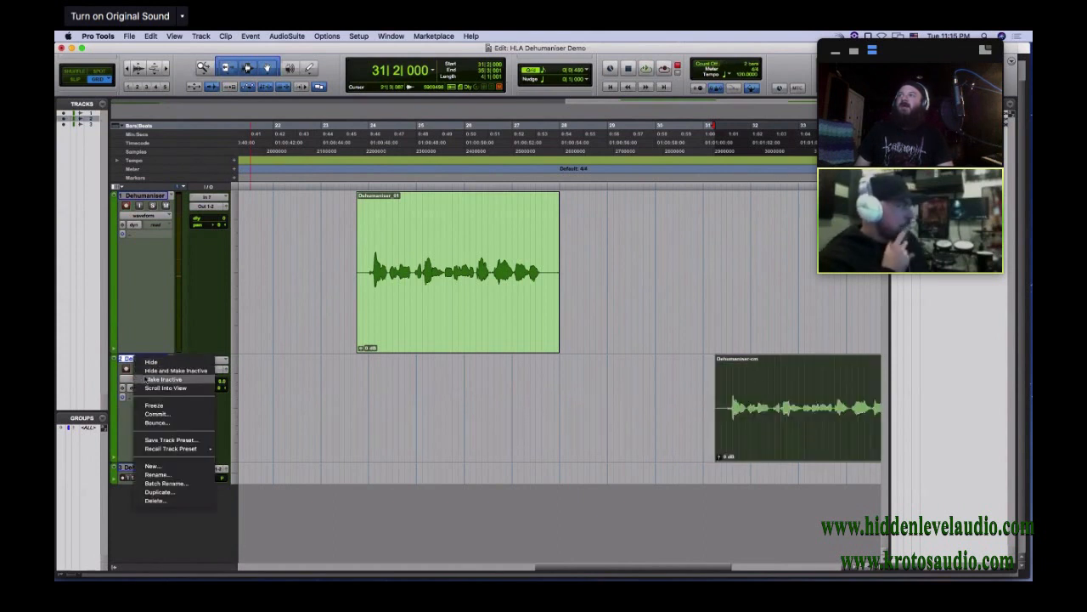
{"action": "left_click", "coordinate": [163, 379]}
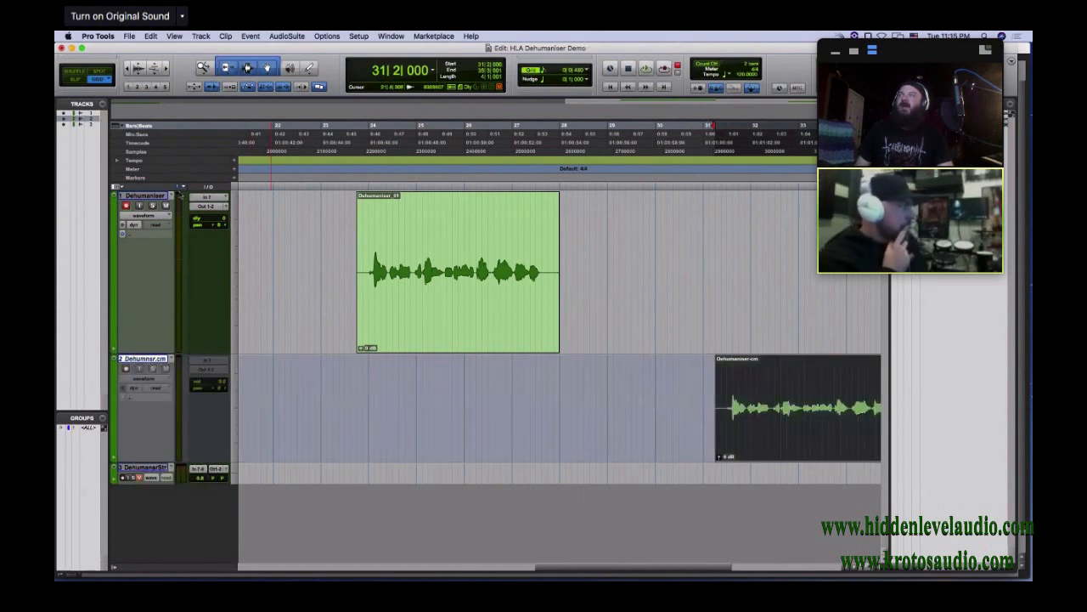
Audition the original Dehumaniser_01 clip on its own through the simplified Flanger/Chorus patch
{"action": "left_click", "coordinate": [436, 345]}
{"action": "key", "text": "space"}
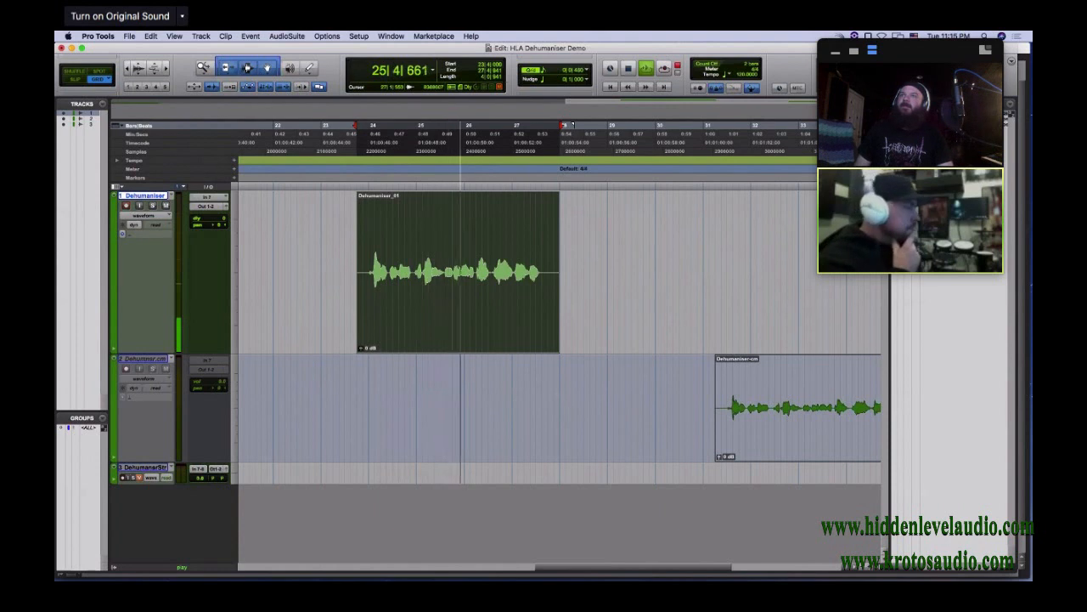
{"action": "key", "text": "space"}
Commit the original track up to its Dehumaniser insert with offline rendering, and enlarge the new track in the Edit window
{"action": "key", "text": "super+equal"}
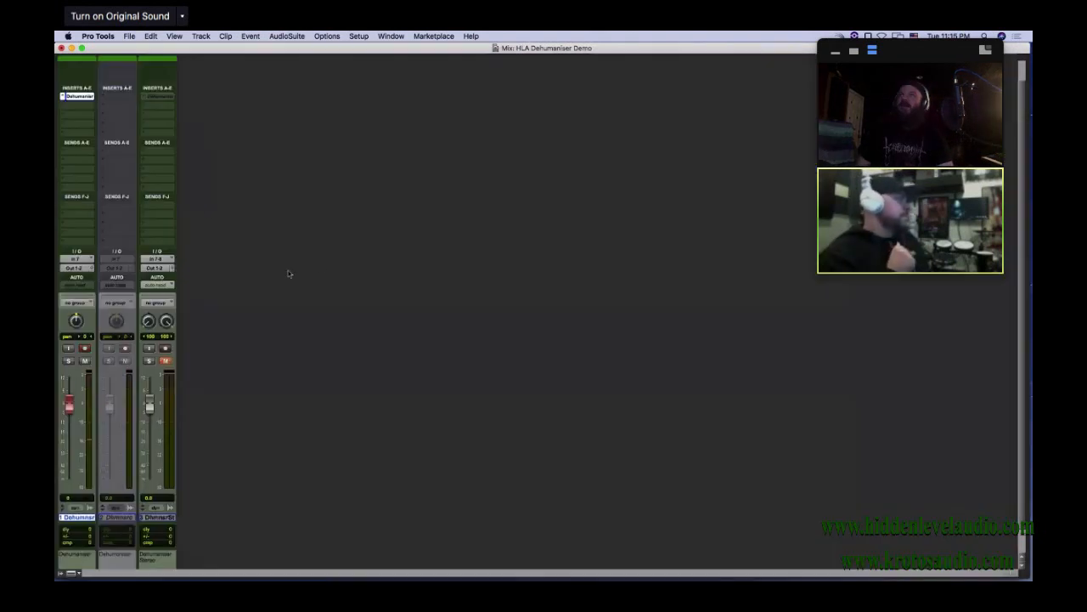
{"action": "right_click", "coordinate": [75, 98]}
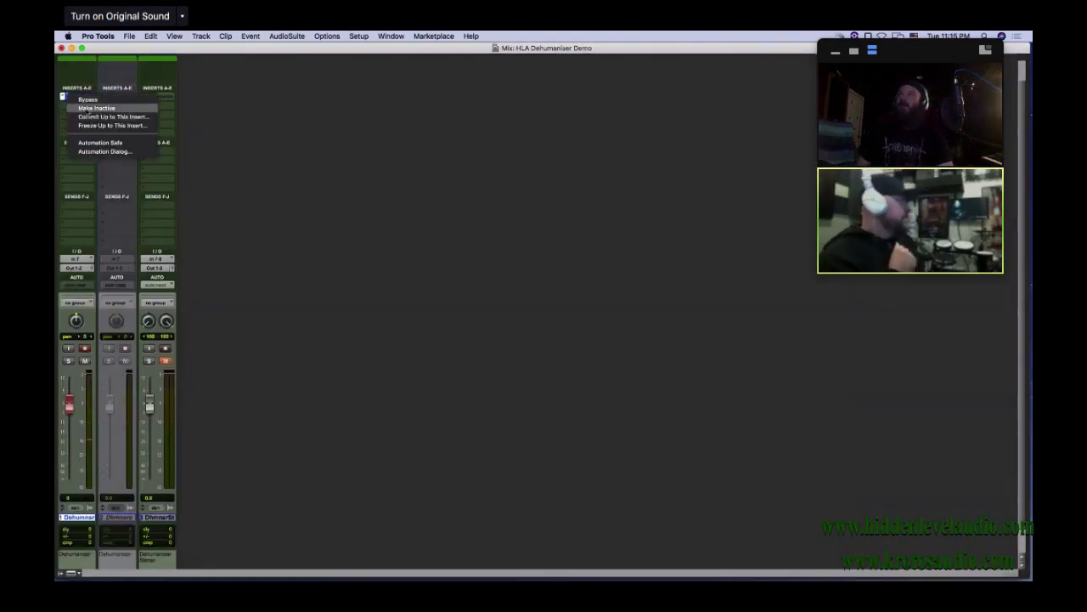
{"action": "left_click", "coordinate": [112, 116]}
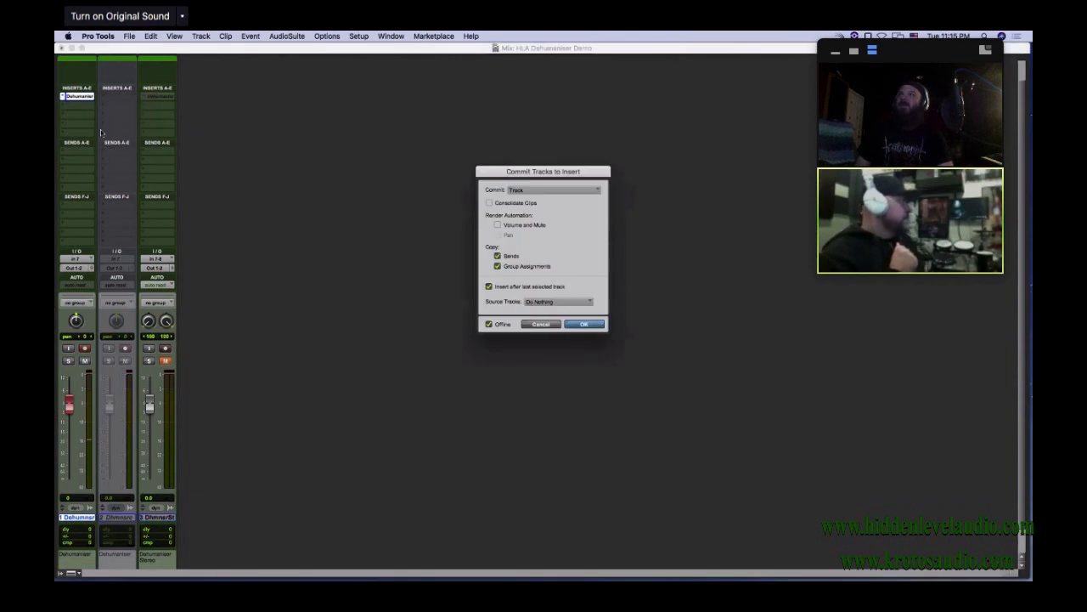
{"action": "left_click", "coordinate": [583, 324]}
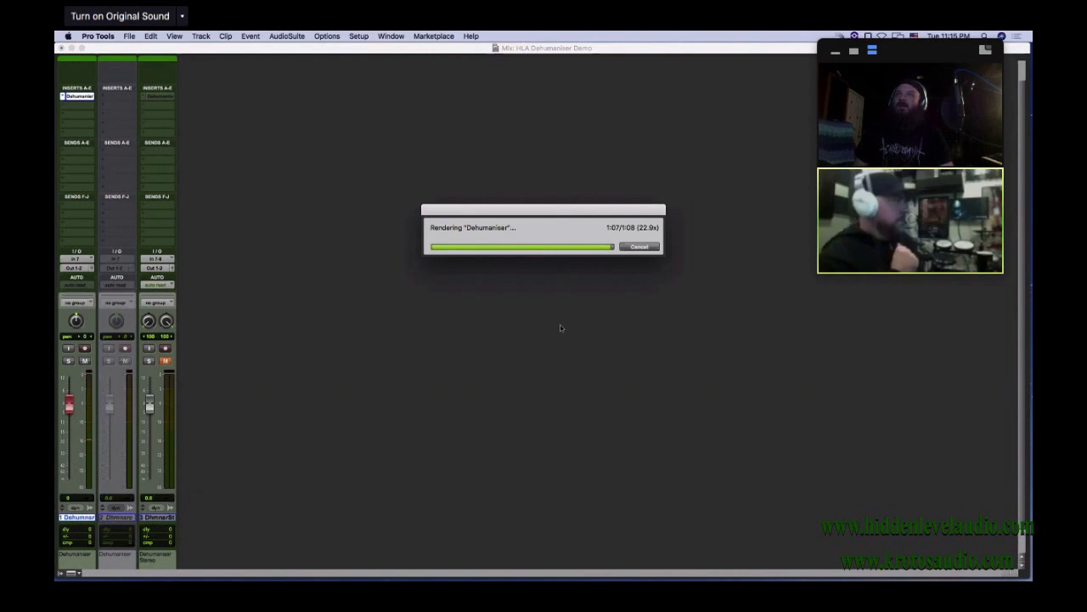
{"action": "key", "text": "super+equal"}
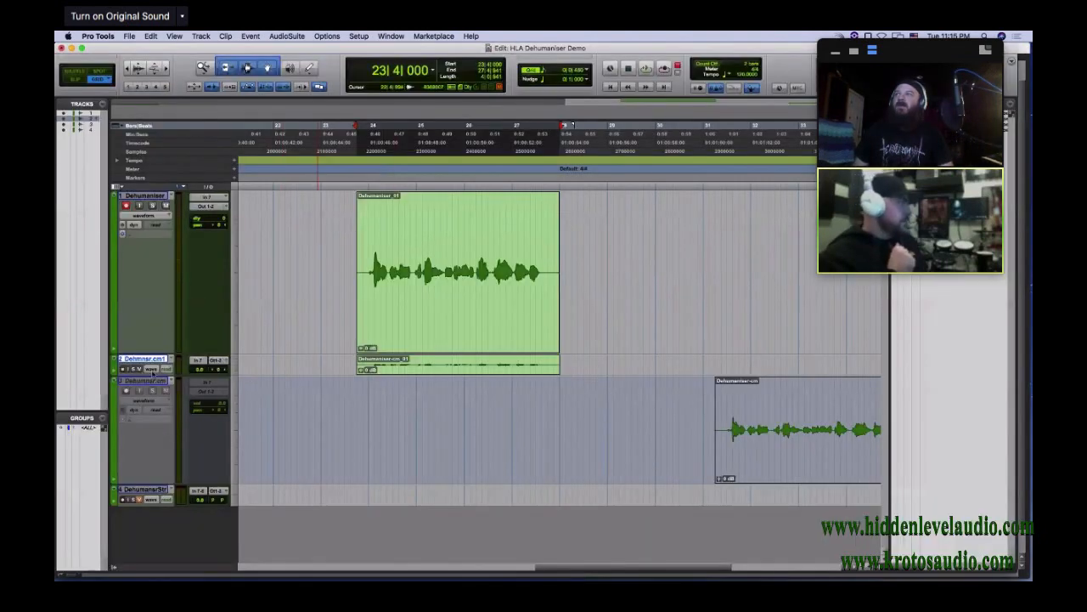
{"action": "left_click_drag", "start_coordinate": [139, 375], "coordinate": [182, 502]}
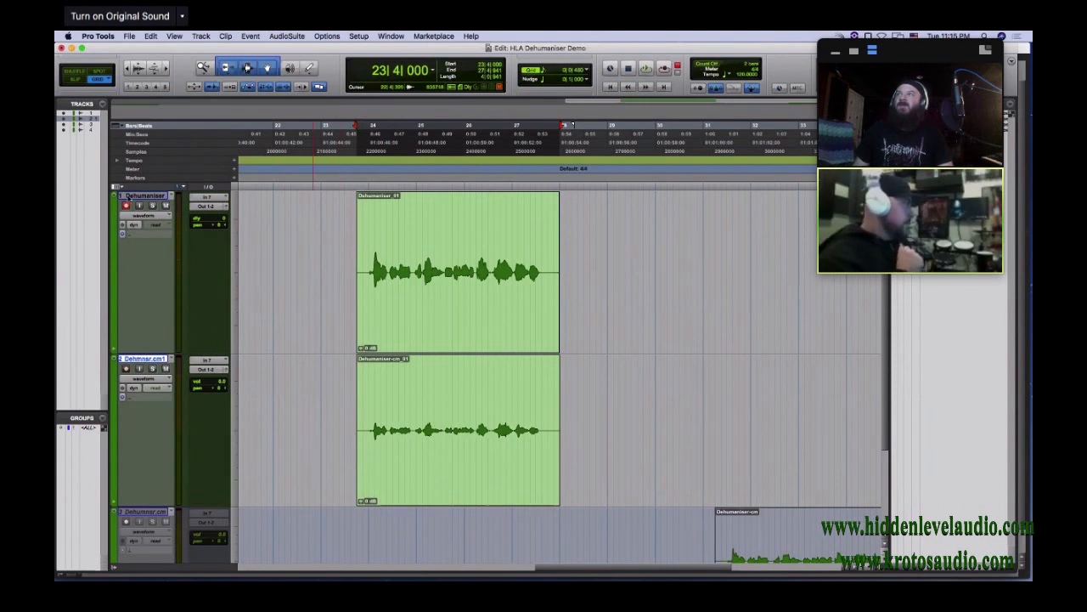
Record-disarm the original track, bypass its Dehumaniser insert and close the plug-in window
{"action": "key", "text": "super+equal"}
{"action": "left_click", "coordinate": [72, 97]}
{"action": "key", "text": "super+equal"}
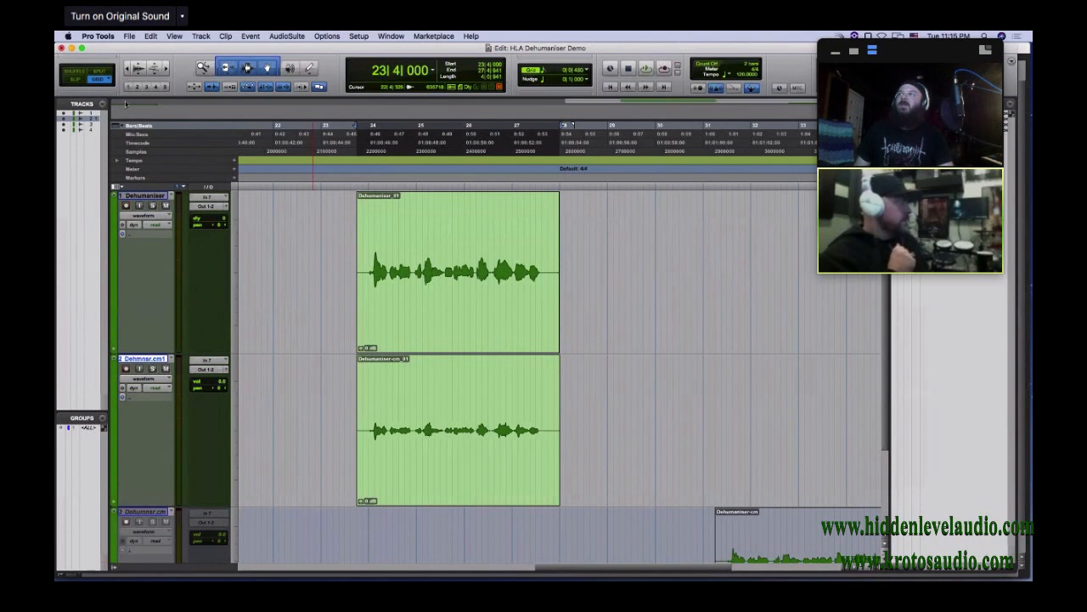
{"action": "key", "text": "super+equal"}
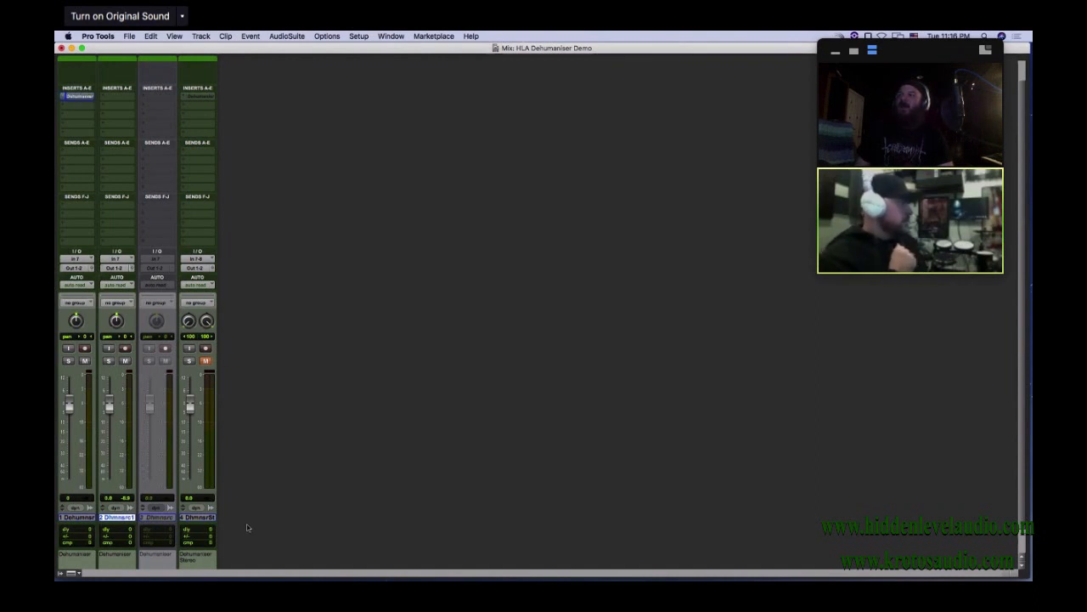
{"action": "left_click_drag", "start_coordinate": [528, 577], "coordinate": [604, 216]}
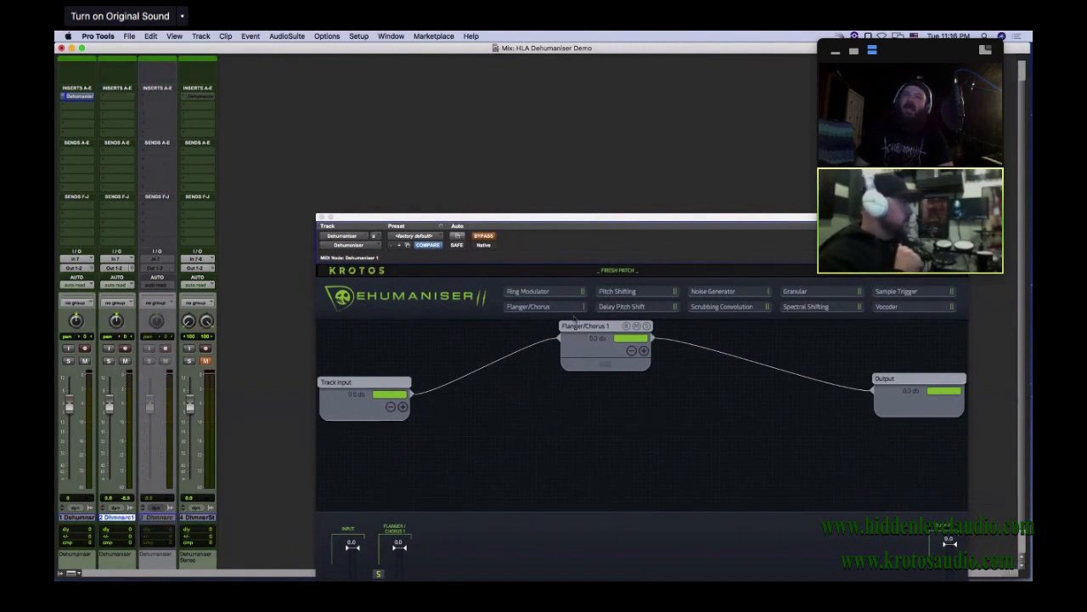
{"action": "left_click", "coordinate": [322, 218]}
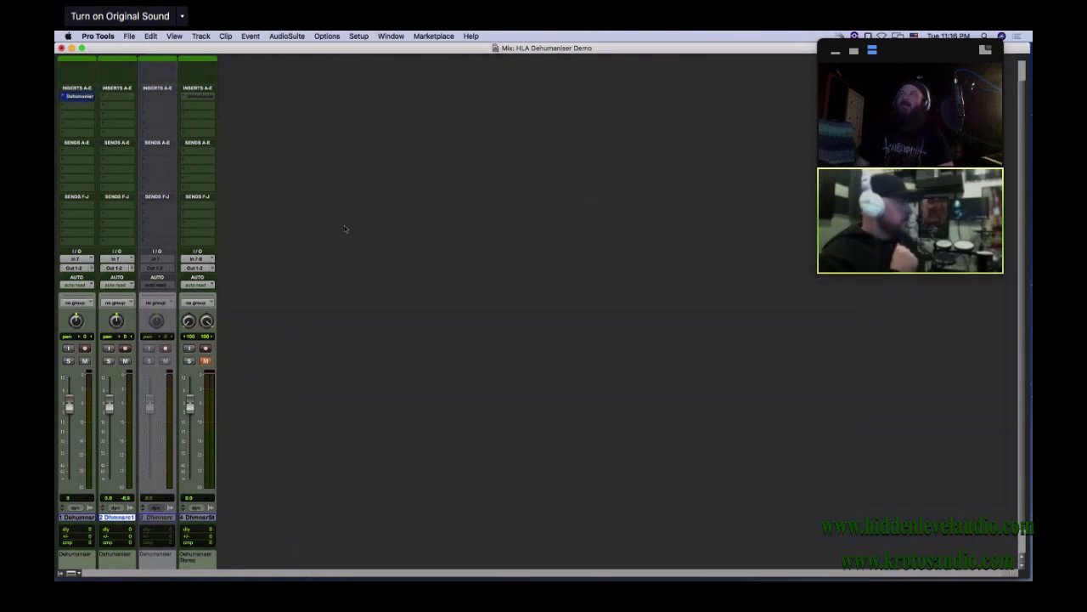
Play the new committed clip together with the bypassed original and lower both tracks' volume faders
{"action": "key", "text": "super+equal"}
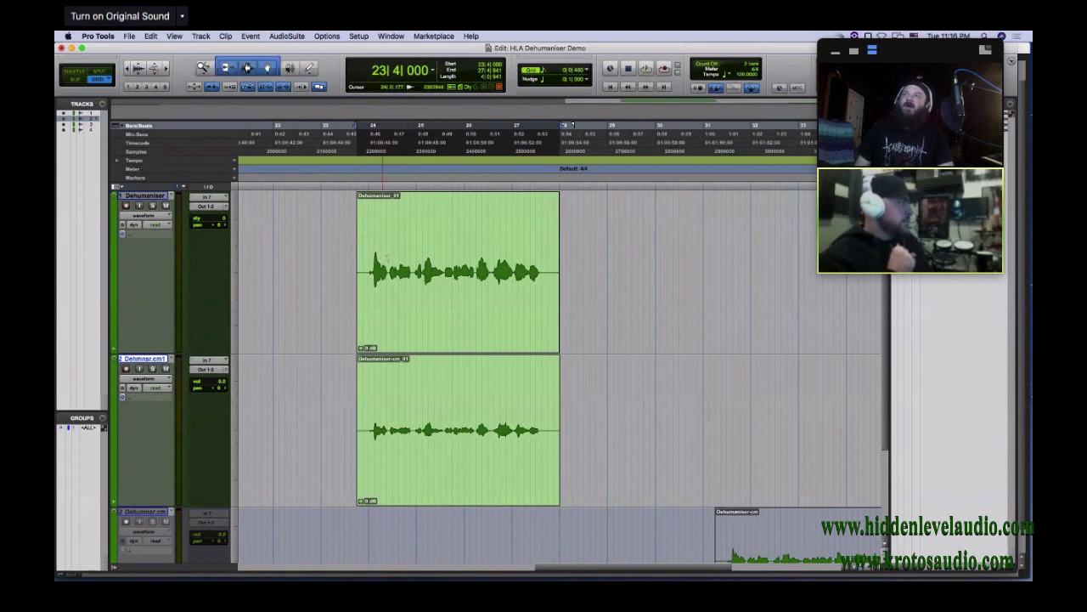
{"action": "left_click", "coordinate": [395, 449]}
{"action": "key", "text": "space"}
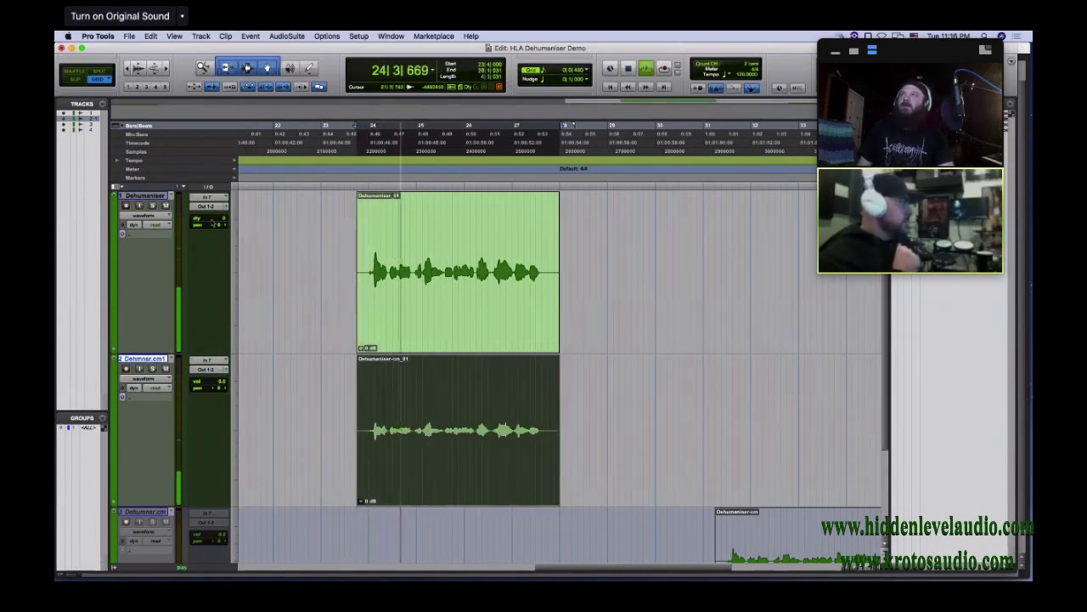
{"action": "key", "text": "super+equal"}
{"action": "left_click_drag", "start_coordinate": [70, 407], "coordinate": [109, 413]}
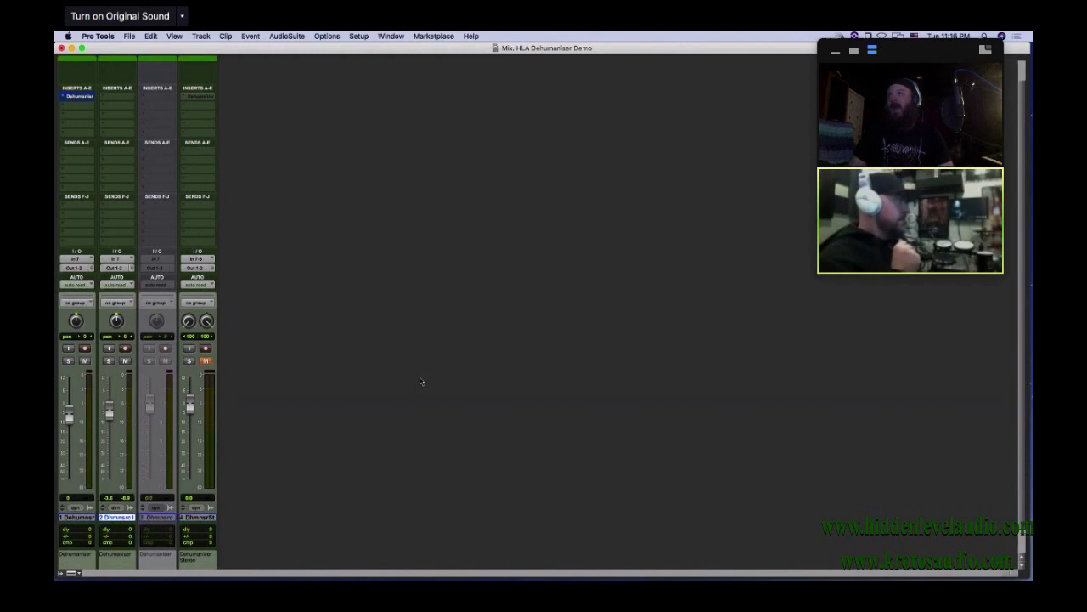
Take the original track's Dehumaniser insert out of bypass and bring its plug-in window fully into view in the Mix window
{"action": "left_click", "coordinate": [78, 96]}
{"action": "left_click_drag", "start_coordinate": [538, 160], "coordinate": [480, 78]}
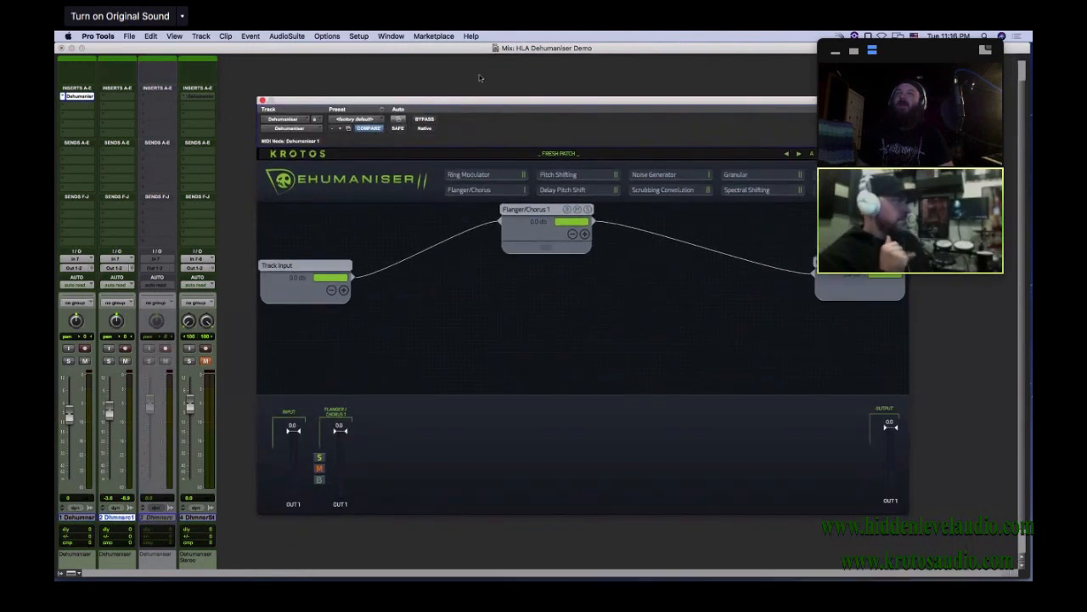
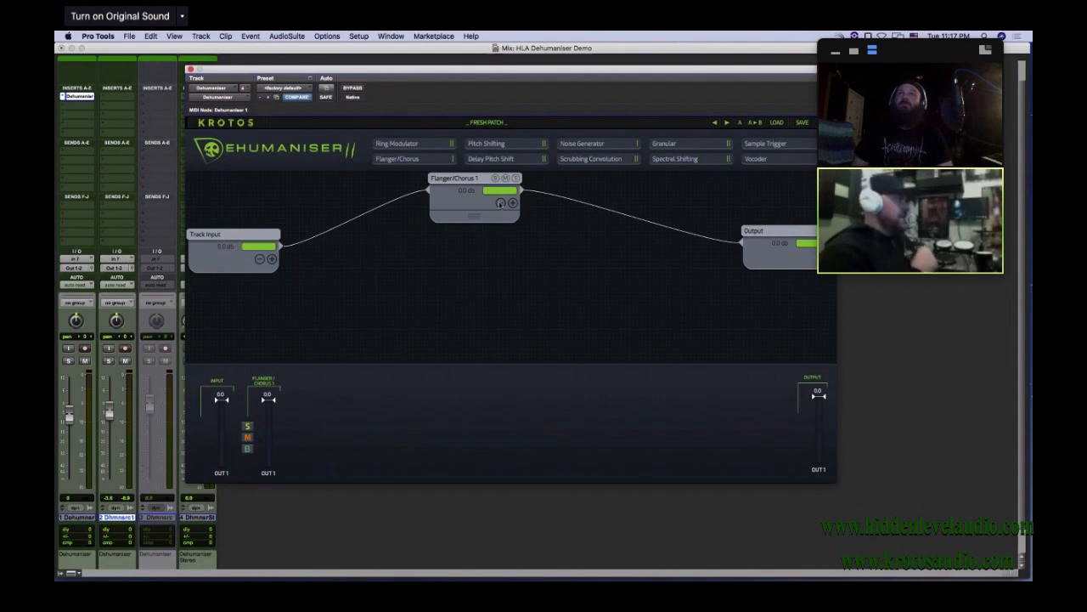
Add four extra outputs to the Flanger/Chorus 1 module in the patch
{"action": "left_click", "coordinate": [513, 203]}
{"action": "left_click", "coordinate": [513, 216]}
{"action": "left_click", "coordinate": [513, 229]}
{"action": "left_click", "coordinate": [513, 242]}
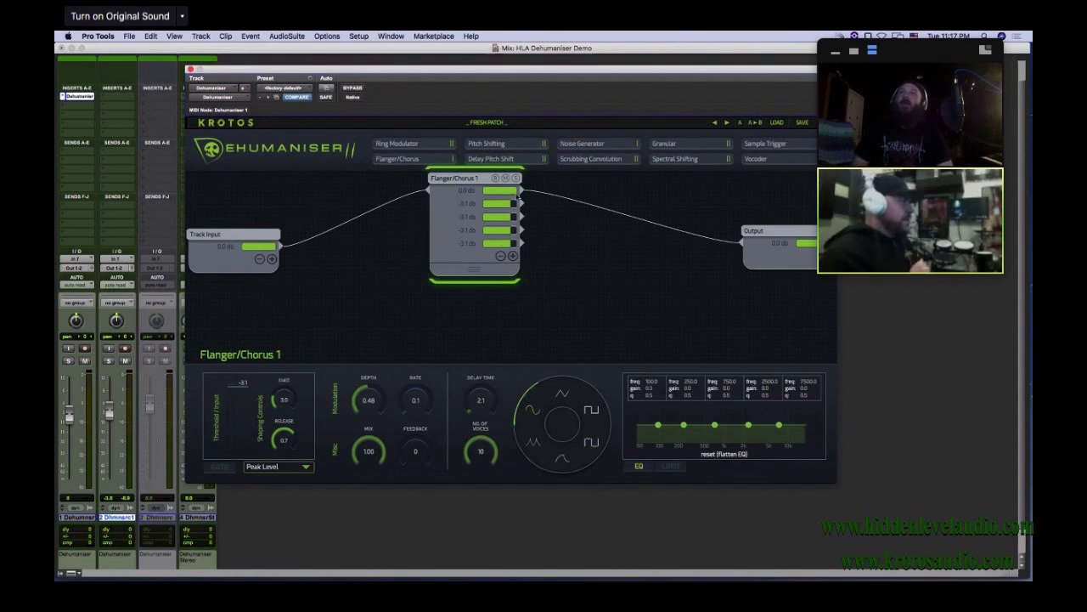
Try to route the second and third Flanger/Chorus 1 outputs to the Output module, and shift Flanger/Chorus 1 nearer the Track Input
{"action": "left_click_drag", "start_coordinate": [522, 203], "coordinate": [735, 267]}
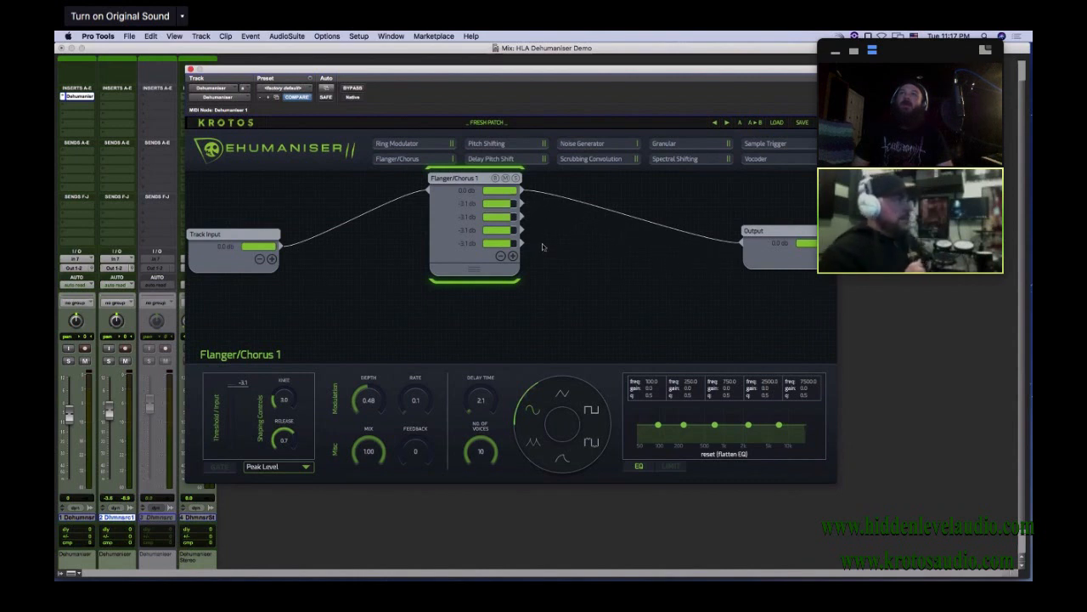
{"action": "left_click_drag", "start_coordinate": [524, 217], "coordinate": [710, 244]}
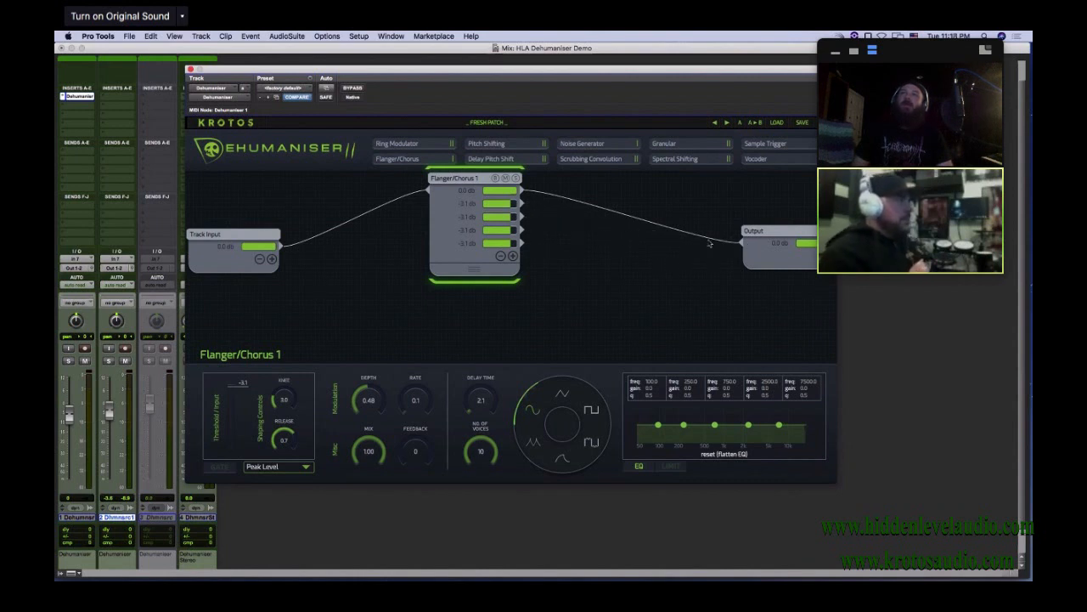
{"action": "left_click_drag", "start_coordinate": [523, 219], "coordinate": [489, 240]}
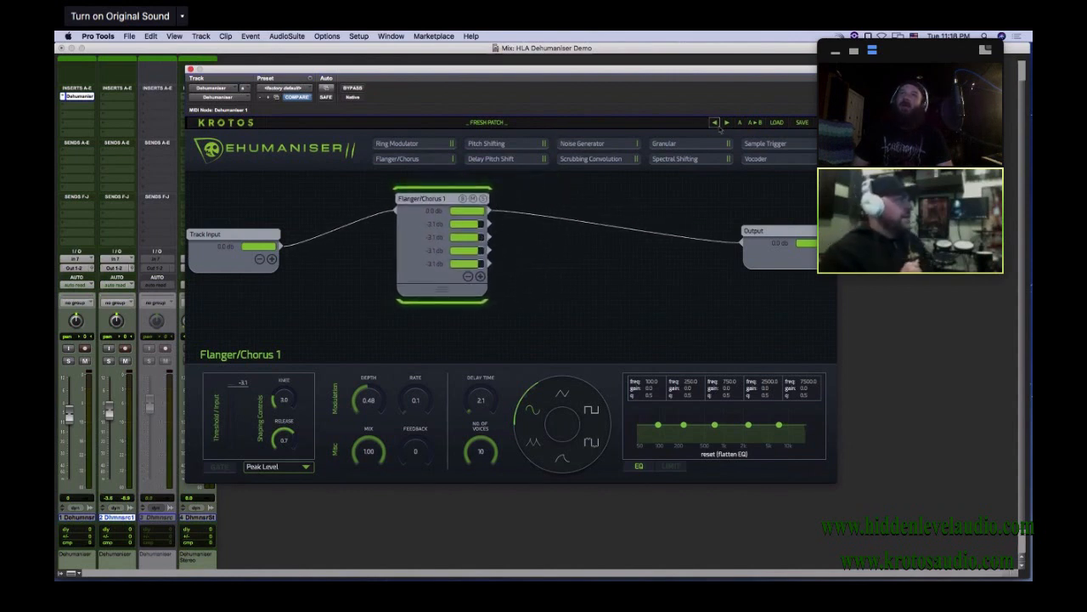
Add a Vocoder module, feed it from the second Flanger/Chorus 1 output, and route it to the Output module
{"action": "left_click_drag", "start_coordinate": [766, 163], "coordinate": [574, 272]}
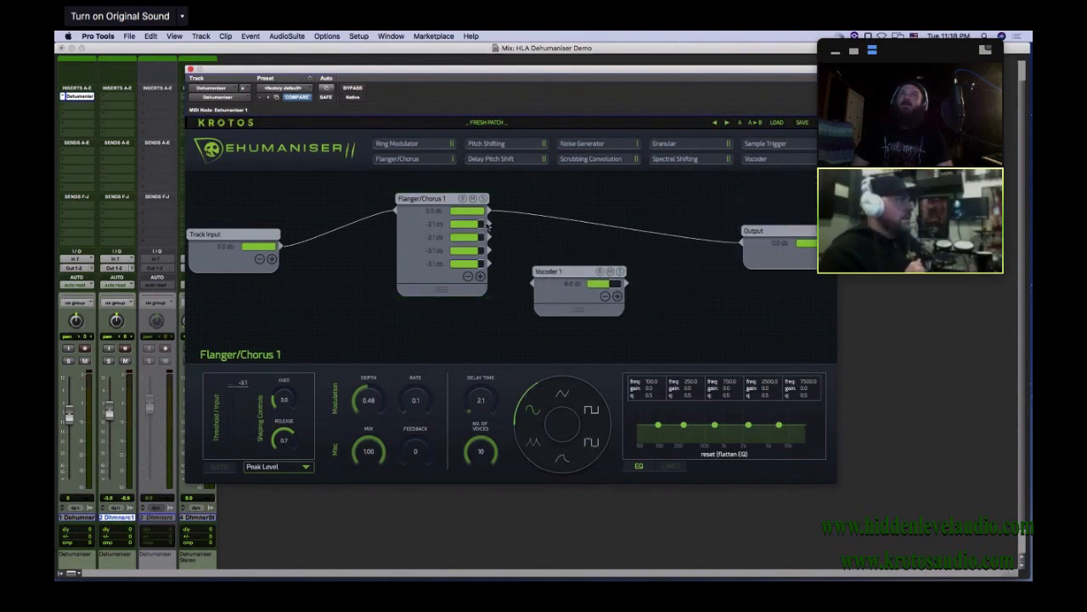
{"action": "left_click_drag", "start_coordinate": [489, 223], "coordinate": [535, 283]}
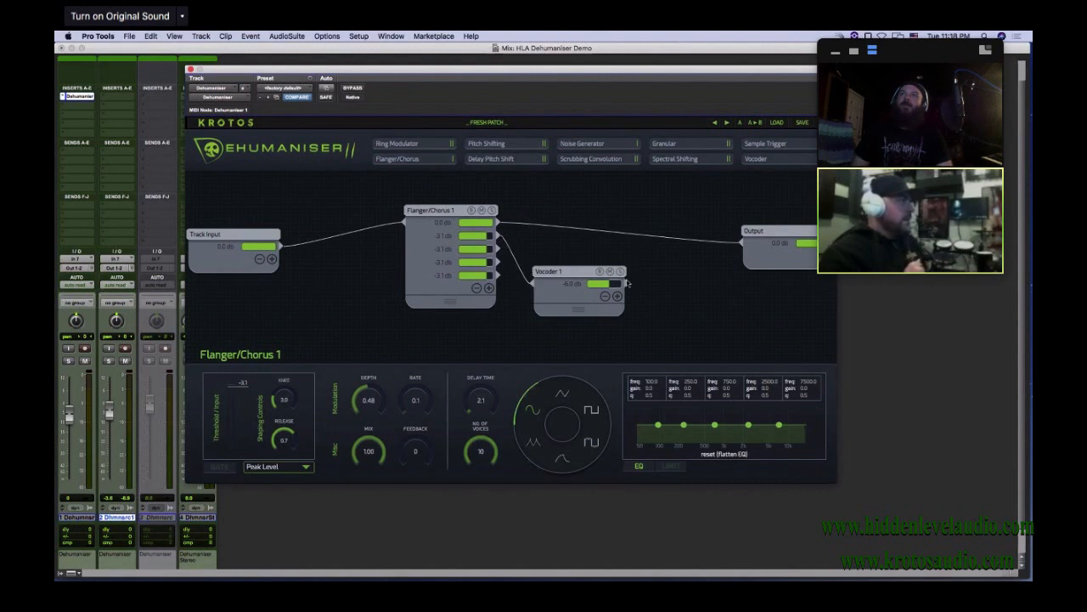
{"action": "left_click_drag", "start_coordinate": [626, 285], "coordinate": [745, 252]}
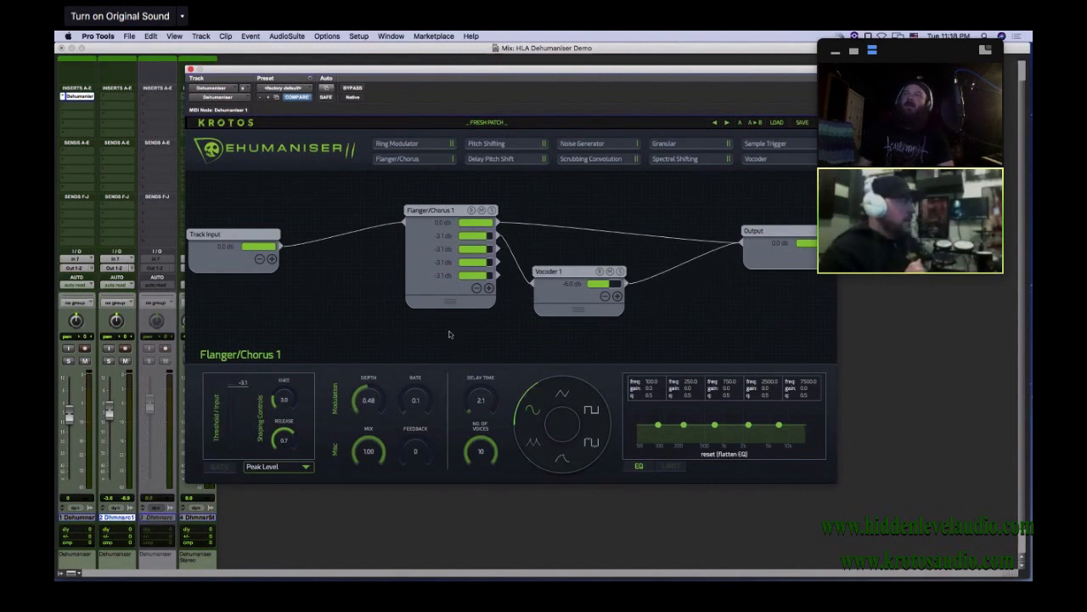
Move the committed clip in the Edit window later on its track, clear of the original clip, with the plug-in window out of the way
{"action": "key", "text": "super+equal"}
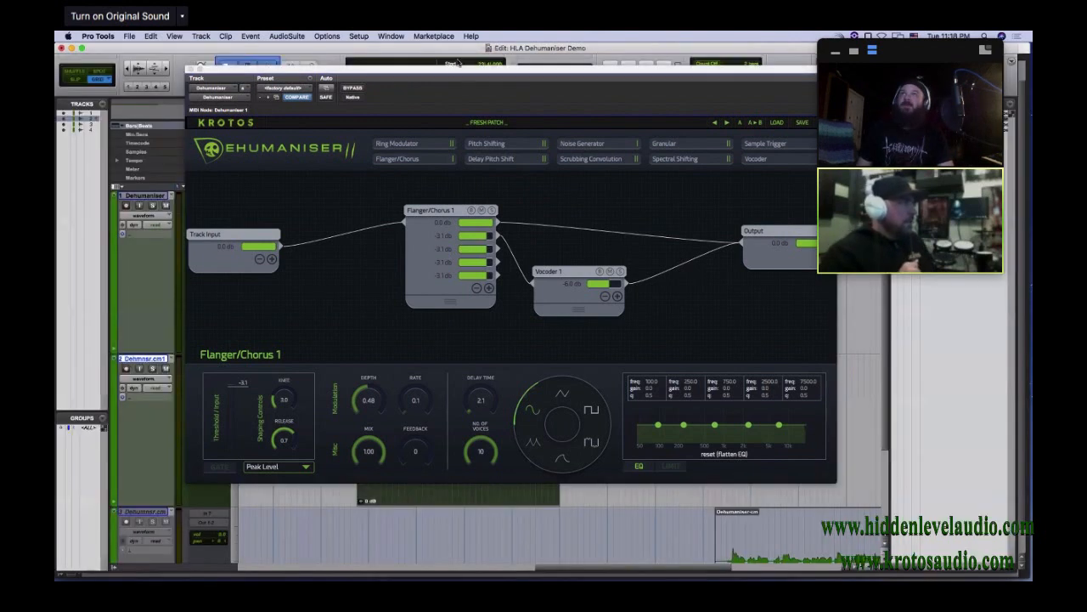
{"action": "left_click_drag", "start_coordinate": [301, 72], "coordinate": [431, 574]}
{"action": "left_click_drag", "start_coordinate": [421, 473], "coordinate": [684, 463]}
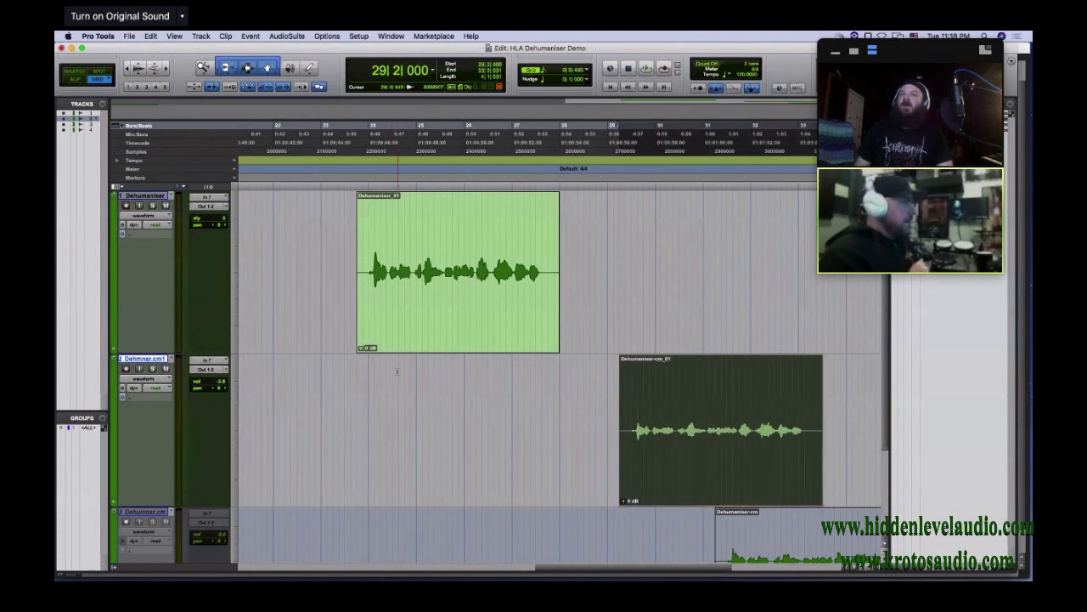
Play the session from the start of the original clip and switch back to the Mix window
{"action": "left_click", "coordinate": [356, 373]}
{"action": "key", "text": "space"}
{"action": "key", "text": "super+equal"}
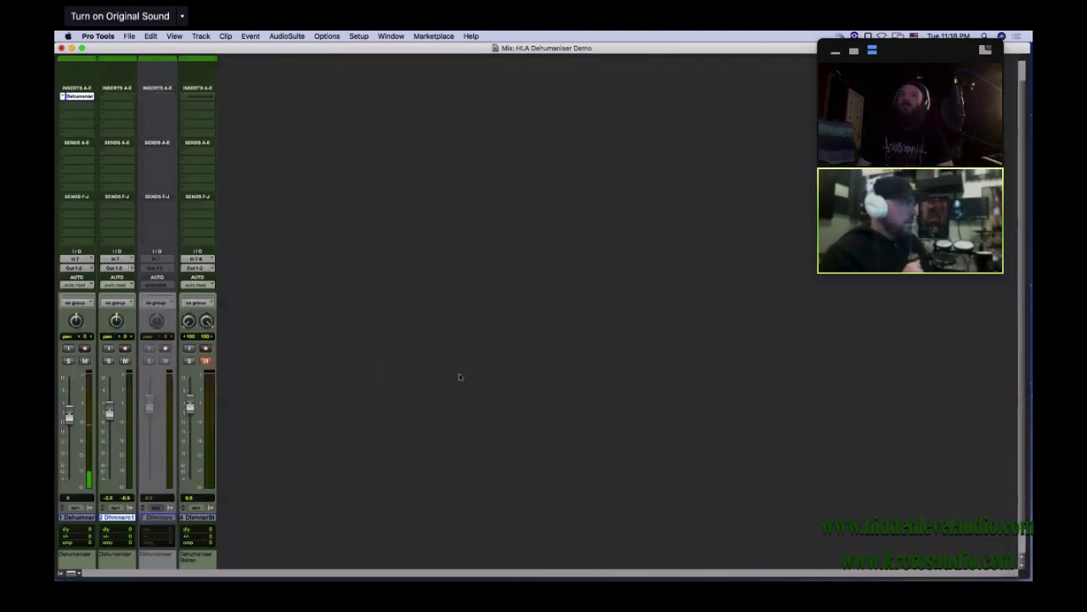
Bring the plug-in window back into view, shift Vocoder 1 slightly toward the Output module, and lower the first Flanger/Chorus 1 output to -3.8 dB
{"action": "left_click_drag", "start_coordinate": [633, 577], "coordinate": [613, 169]}
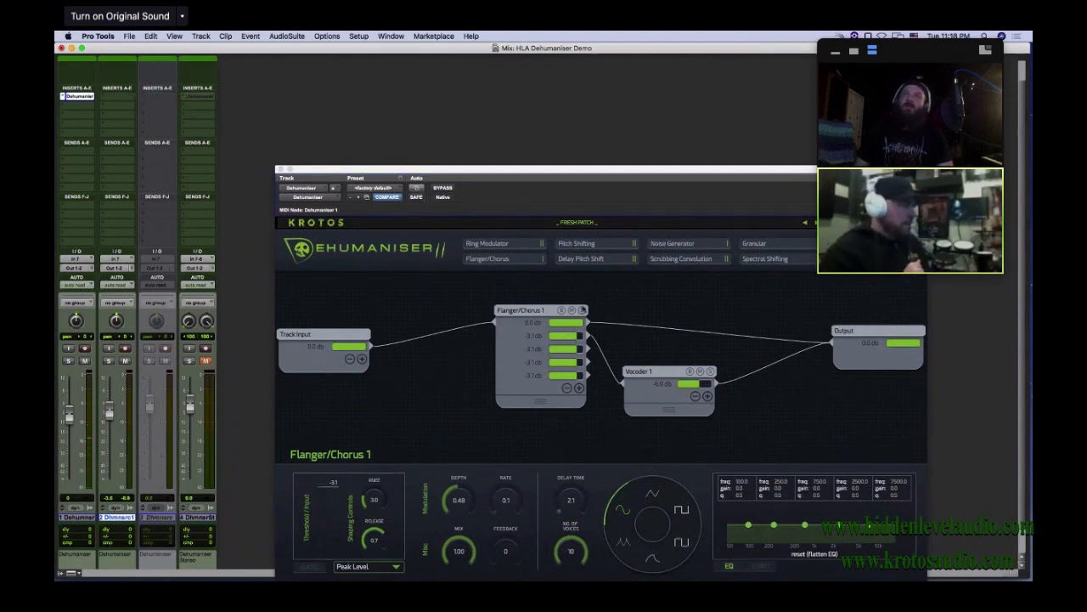
{"action": "left_click_drag", "start_coordinate": [558, 170], "coordinate": [515, 99]}
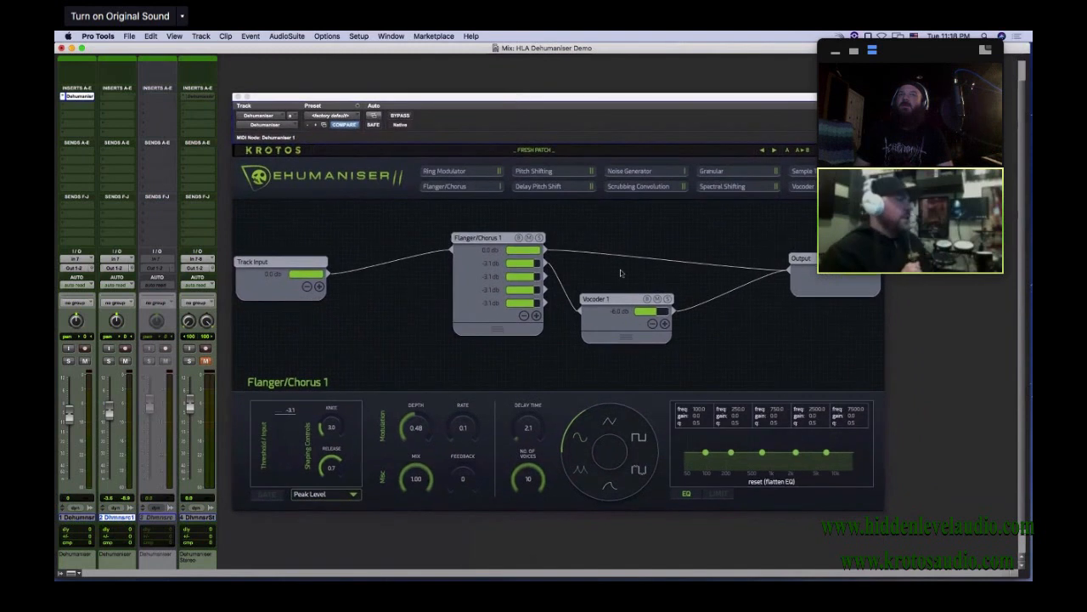
{"action": "left_click_drag", "start_coordinate": [631, 297], "coordinate": [649, 281]}
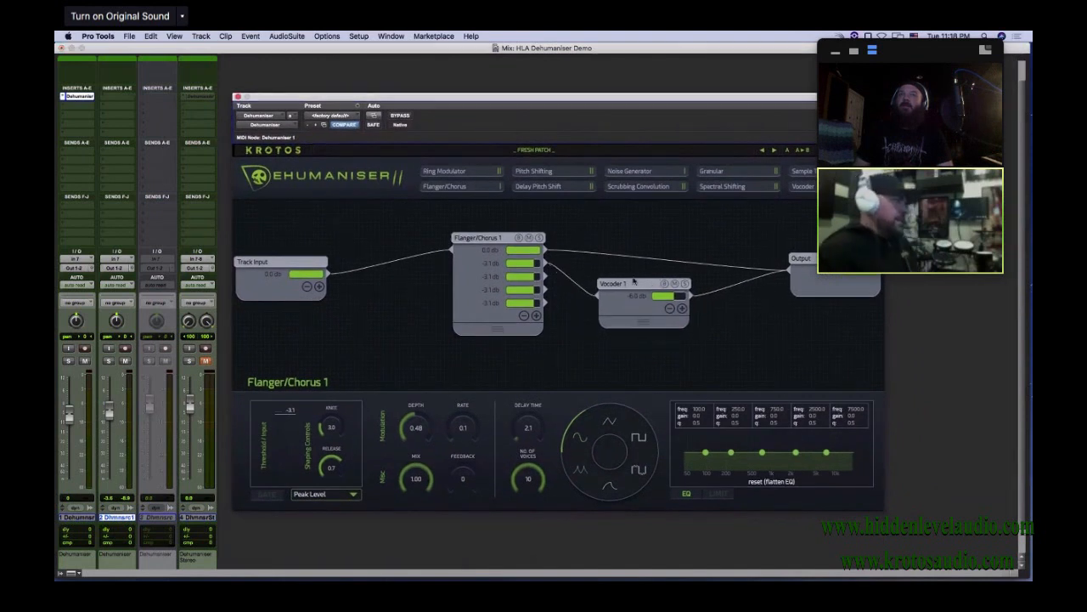
{"action": "mouse_move", "coordinate": [535, 251]}
{"action": "left_mouse_down"}
{"action": "mouse_move", "coordinate": [508, 252]}
{"action": "mouse_move", "coordinate": [525, 251]}
{"action": "left_mouse_up"}
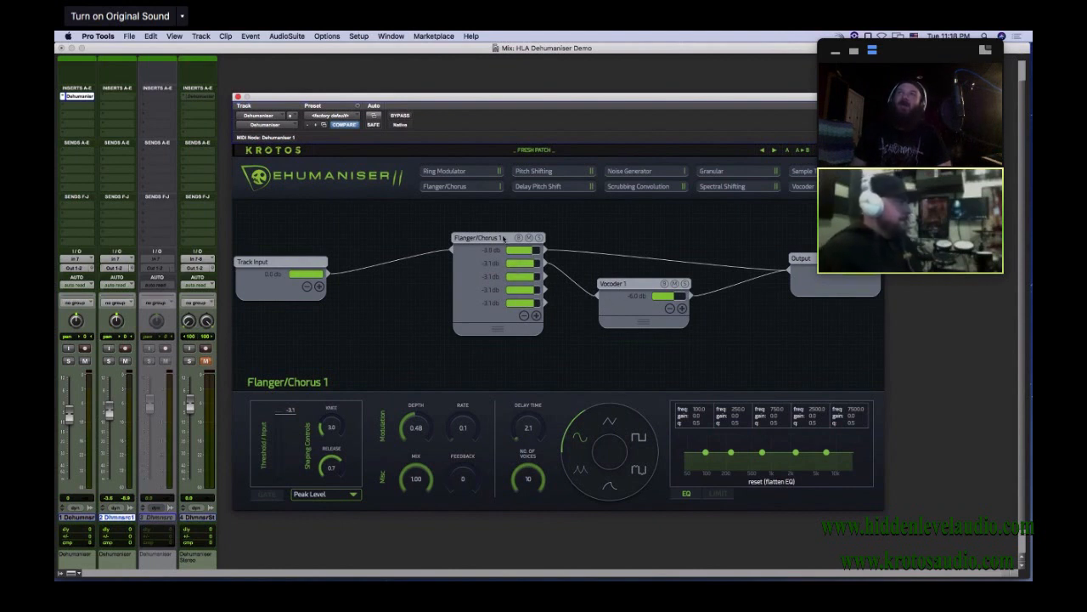
Move Flanger/Chorus 1 higher in the patch and reduce it to two outputs, with the second one reconnected to Vocoder 1
{"action": "left_click_drag", "start_coordinate": [501, 233], "coordinate": [469, 199]}
{"action": "left_click", "coordinate": [493, 282]}
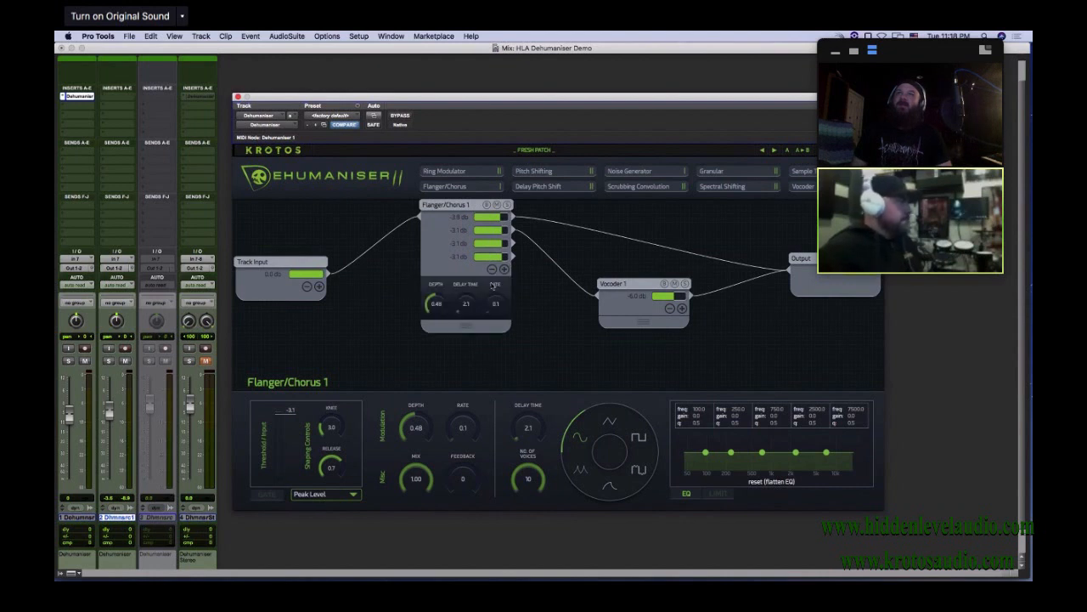
{"action": "left_click", "coordinate": [491, 268]}
{"action": "left_click", "coordinate": [491, 255]}
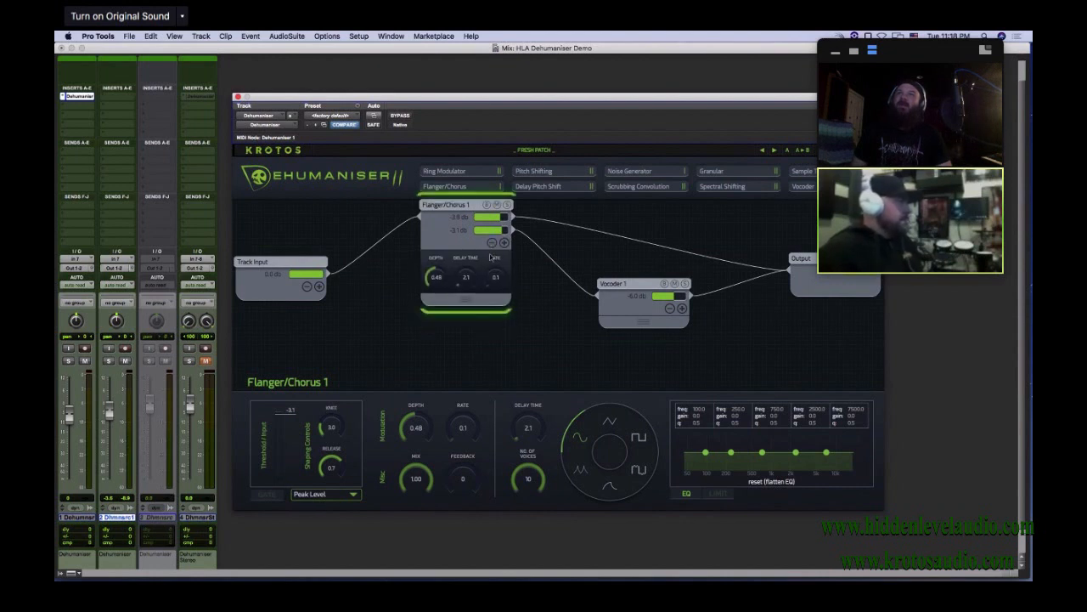
{"action": "left_click", "coordinate": [491, 242]}
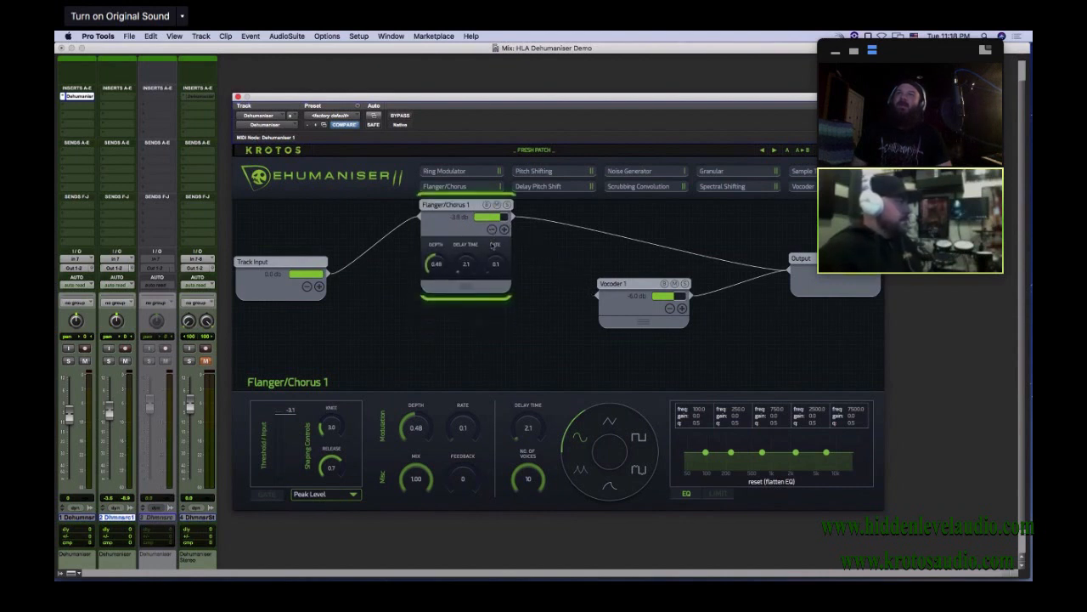
{"action": "left_click", "coordinate": [504, 229]}
{"action": "left_click_drag", "start_coordinate": [537, 262], "coordinate": [598, 295]}
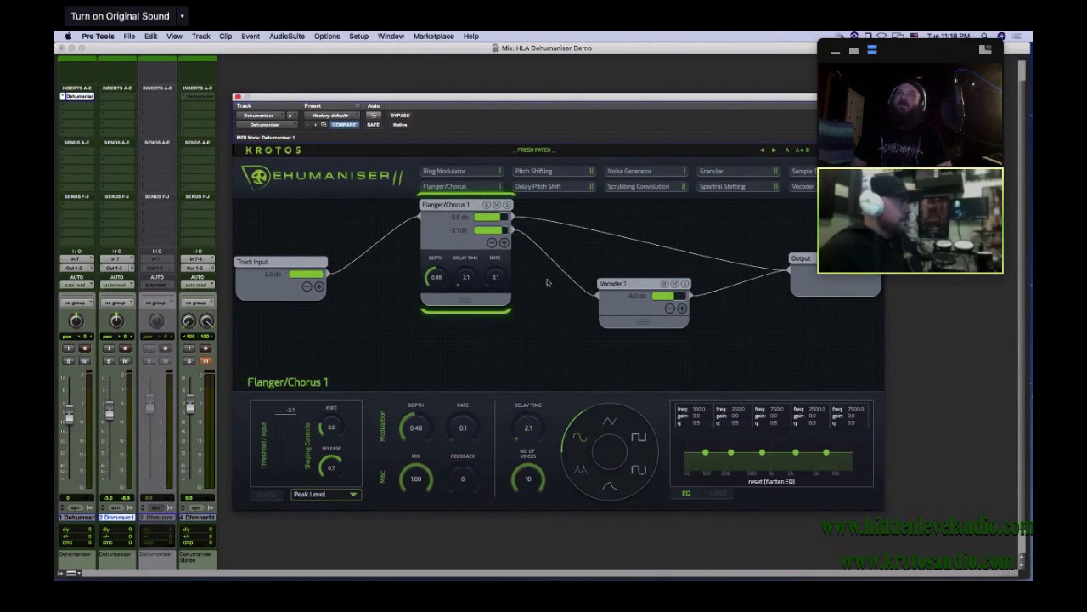
Add a second Track Input output wired directly to the Output module, and move Vocoder 1 closer to Flanger/Chorus 1
{"action": "left_click", "coordinate": [319, 286]}
{"action": "left_click_drag", "start_coordinate": [328, 287], "coordinate": [790, 270]}
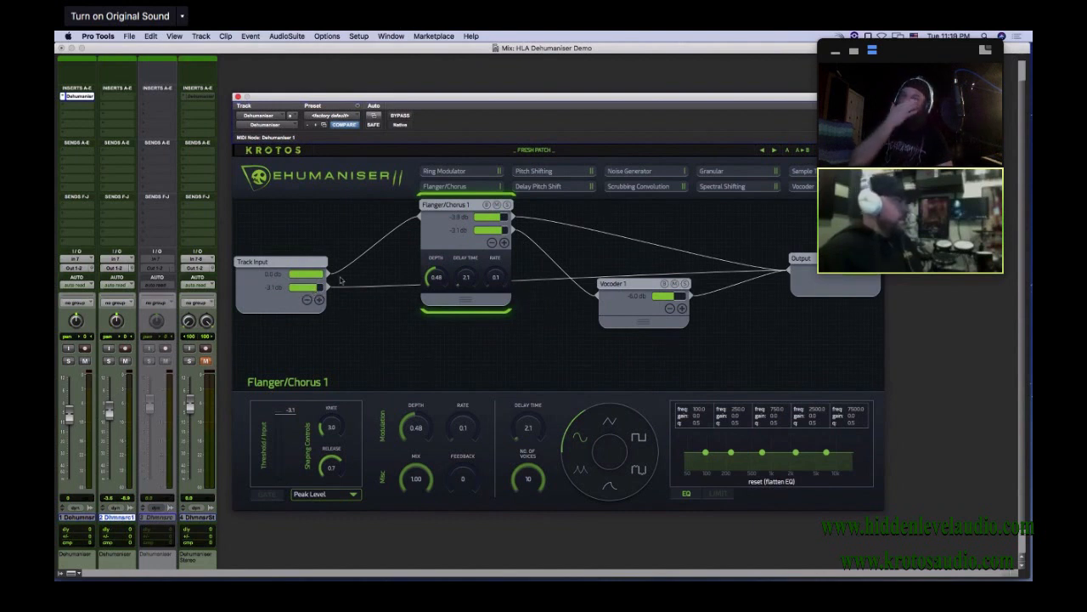
{"action": "left_click_drag", "start_coordinate": [622, 288], "coordinate": [557, 247]}
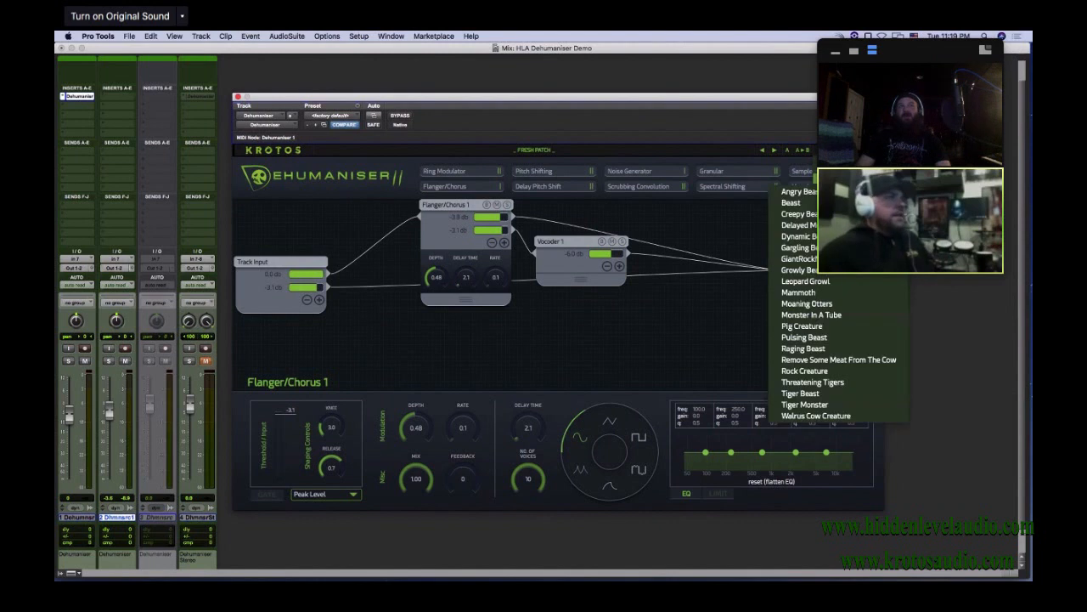
{"action": "mouse_move", "coordinate": [849, 179]}
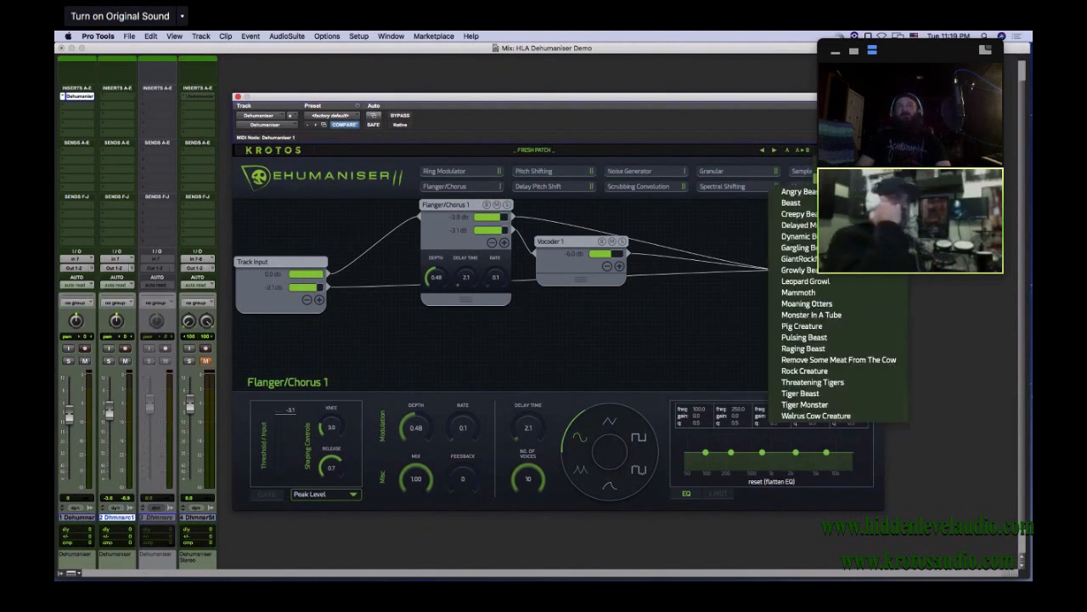
{"action": "mouse_move", "coordinate": [849, 202]}
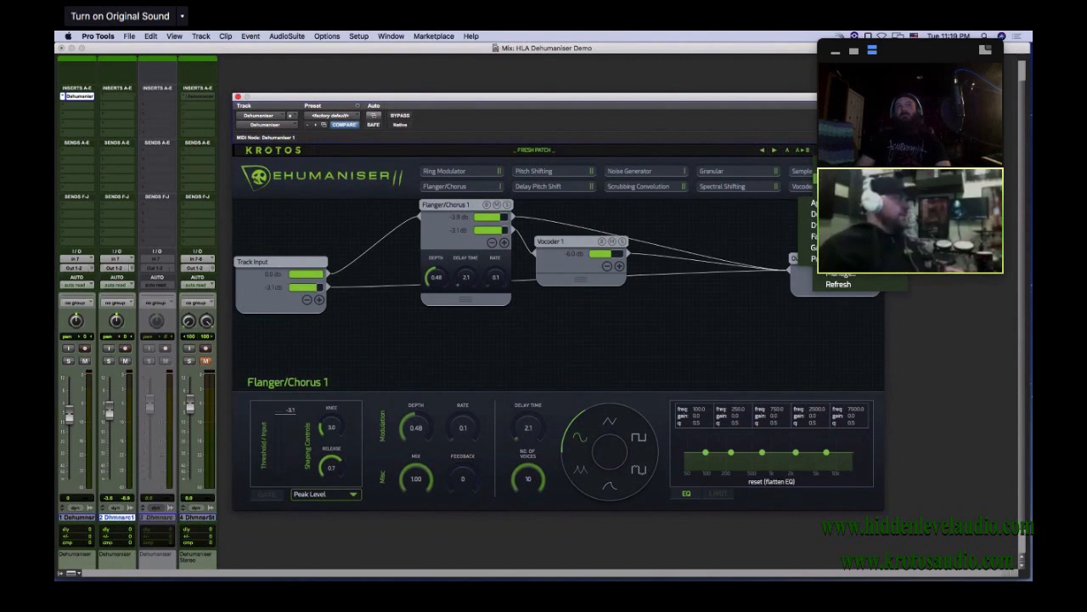
{"action": "left_click", "coordinate": [664, 340]}
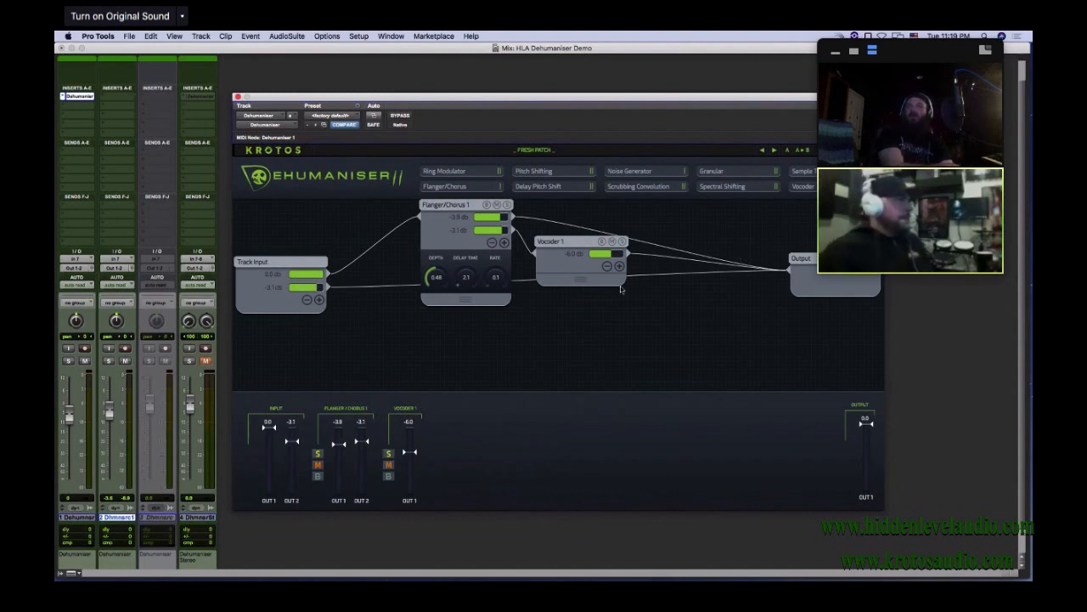
Tighten the patch layout by moving Flanger/Chorus 1, Vocoder 1 and the Output module closer to the Track Input, and show the Vocoder 1 settings
{"action": "mouse_move", "coordinate": [807, 260]}
{"action": "left_mouse_down"}
{"action": "mouse_move", "coordinate": [800, 218]}
{"action": "mouse_move", "coordinate": [806, 287]}
{"action": "mouse_move", "coordinate": [811, 255]}
{"action": "left_mouse_up"}
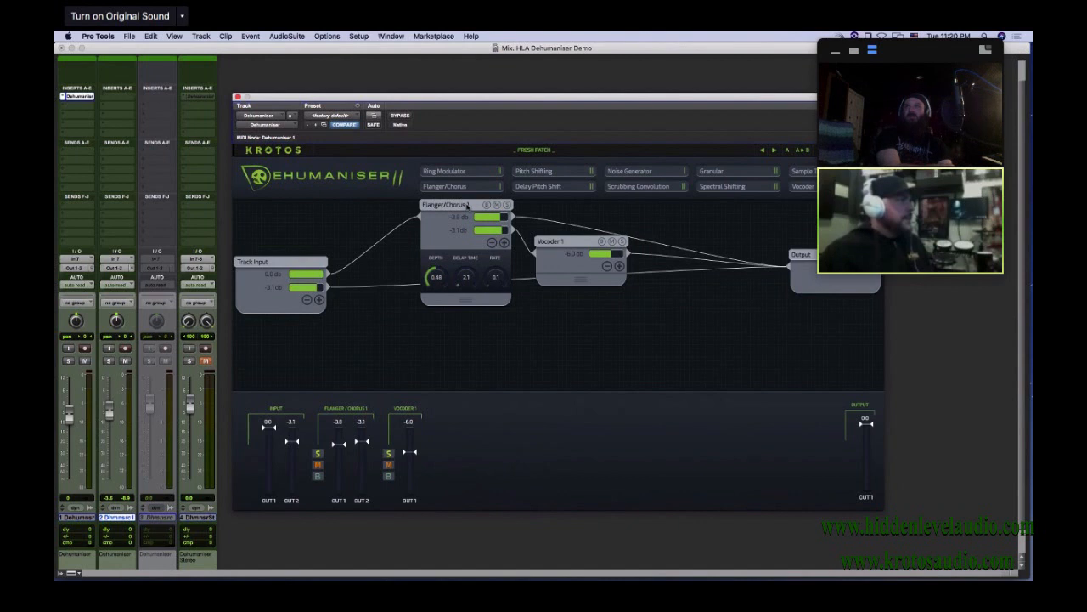
{"action": "left_click_drag", "start_coordinate": [469, 208], "coordinate": [408, 208]}
{"action": "left_click_drag", "start_coordinate": [567, 243], "coordinate": [502, 236]}
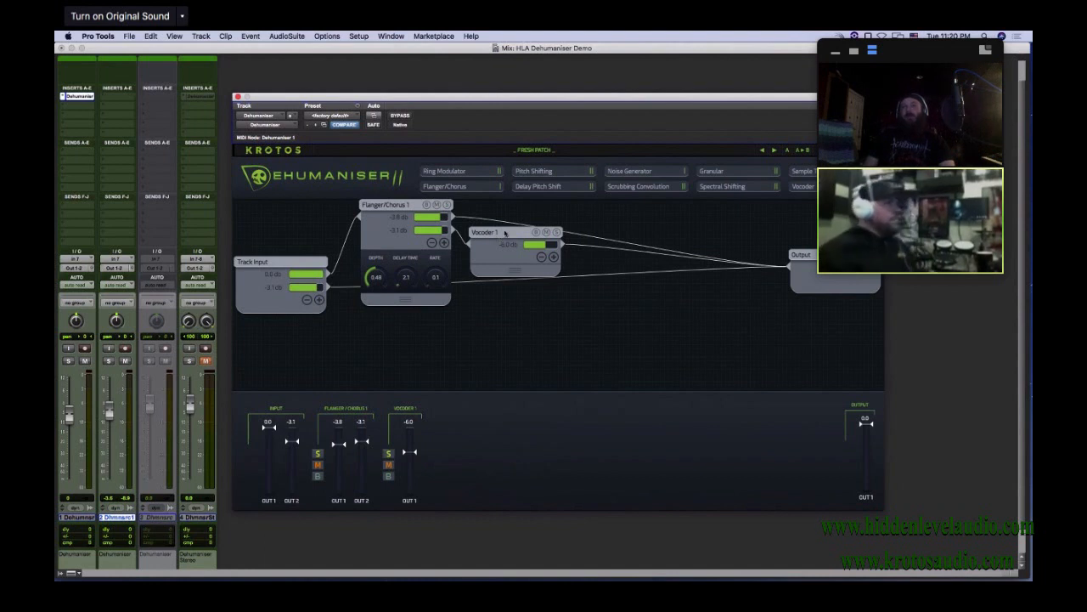
{"action": "mouse_move", "coordinate": [505, 232]}
{"action": "left_mouse_down"}
{"action": "mouse_move", "coordinate": [512, 314]}
{"action": "mouse_move", "coordinate": [522, 243]}
{"action": "mouse_move", "coordinate": [504, 232]}
{"action": "left_mouse_up"}
{"action": "left_click", "coordinate": [504, 231]}
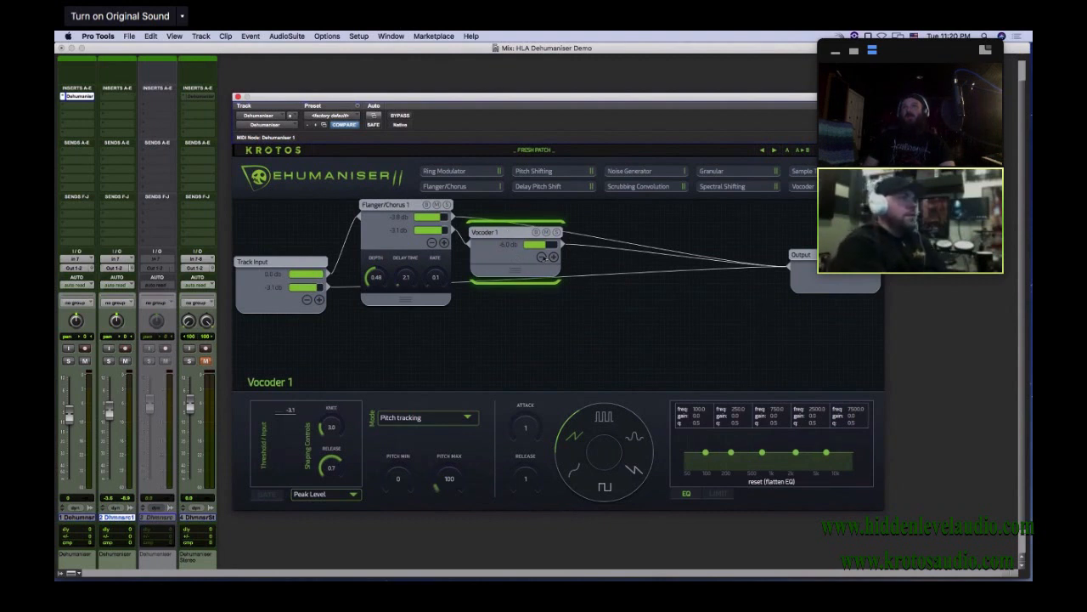
{"action": "left_click_drag", "start_coordinate": [828, 260], "coordinate": [762, 252]}
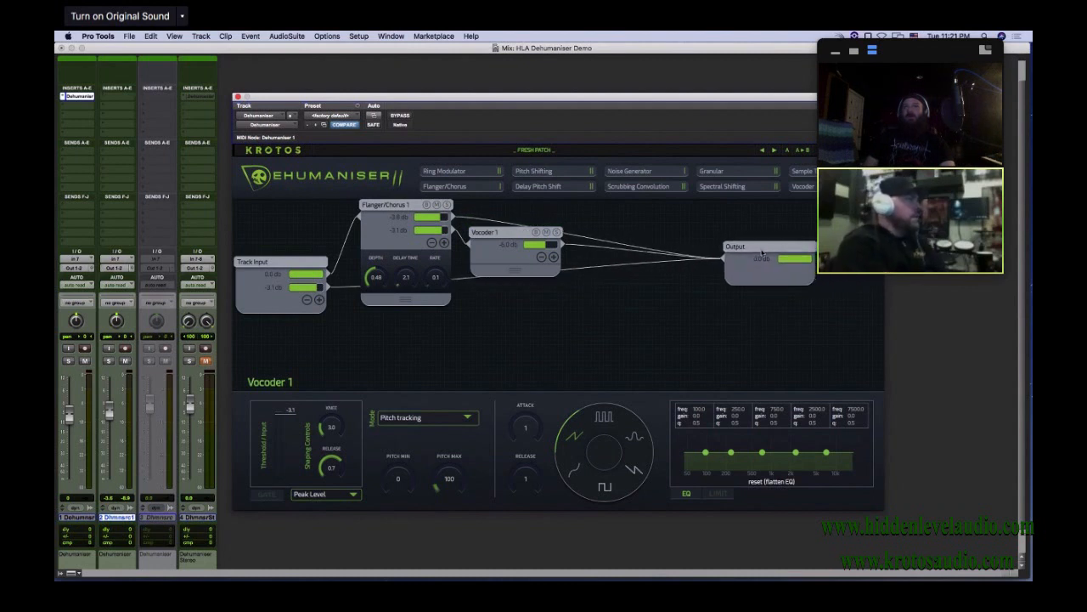